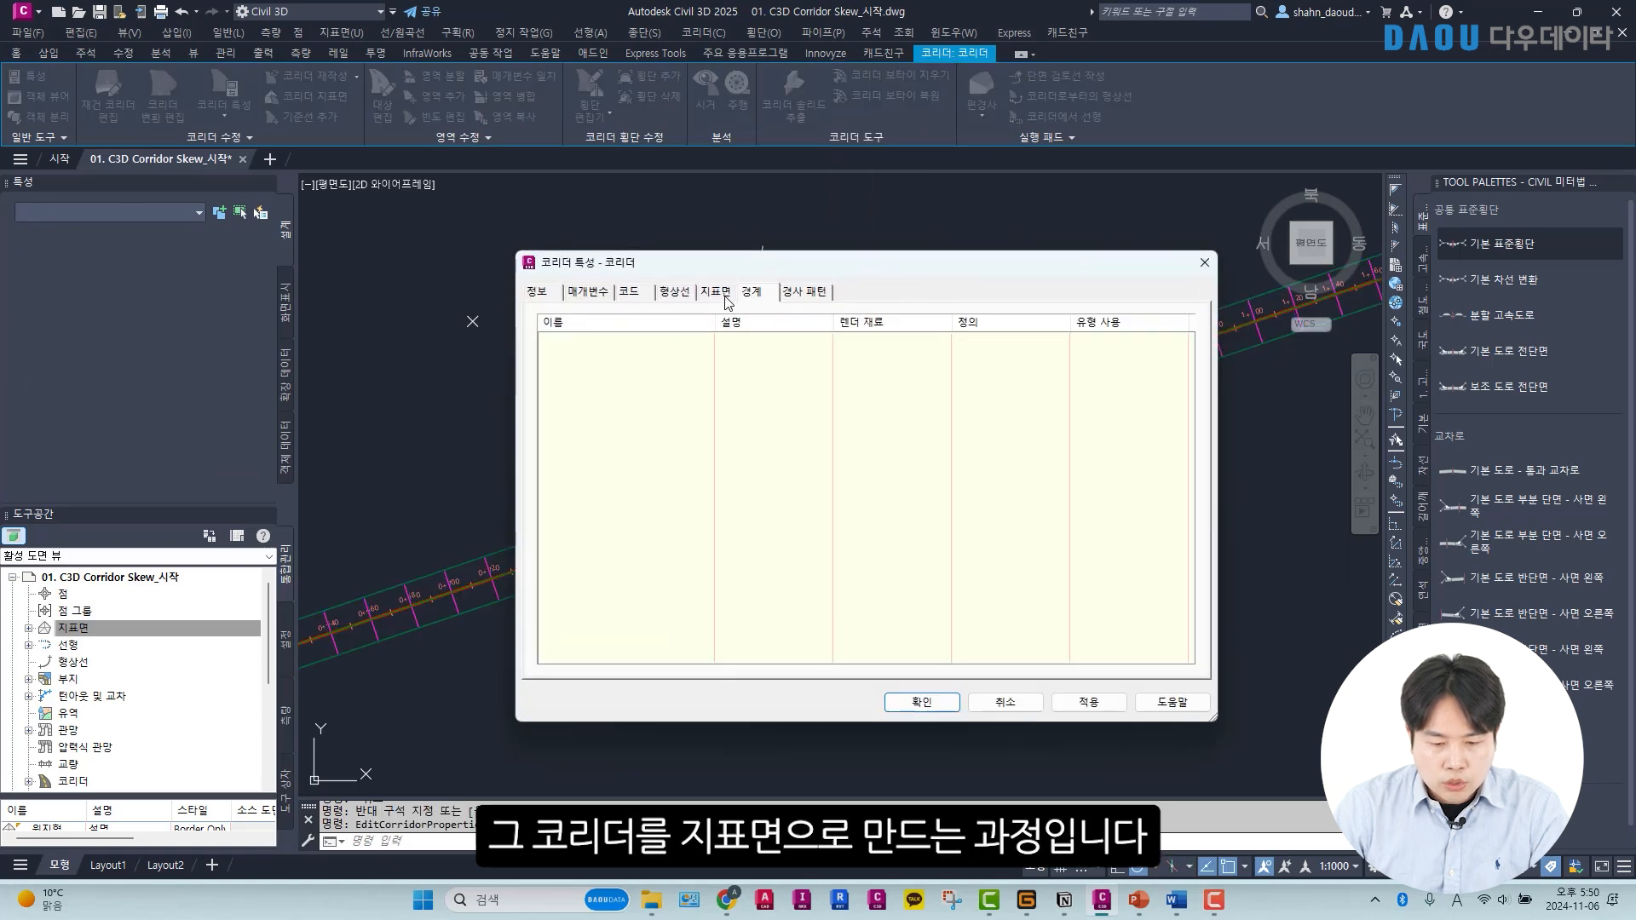
Create a new surface for the corridor and add link data with the Top code to it.
{"action": "left_click", "coordinate": [718, 291]}
{"action": "left_click", "coordinate": [550, 347]}
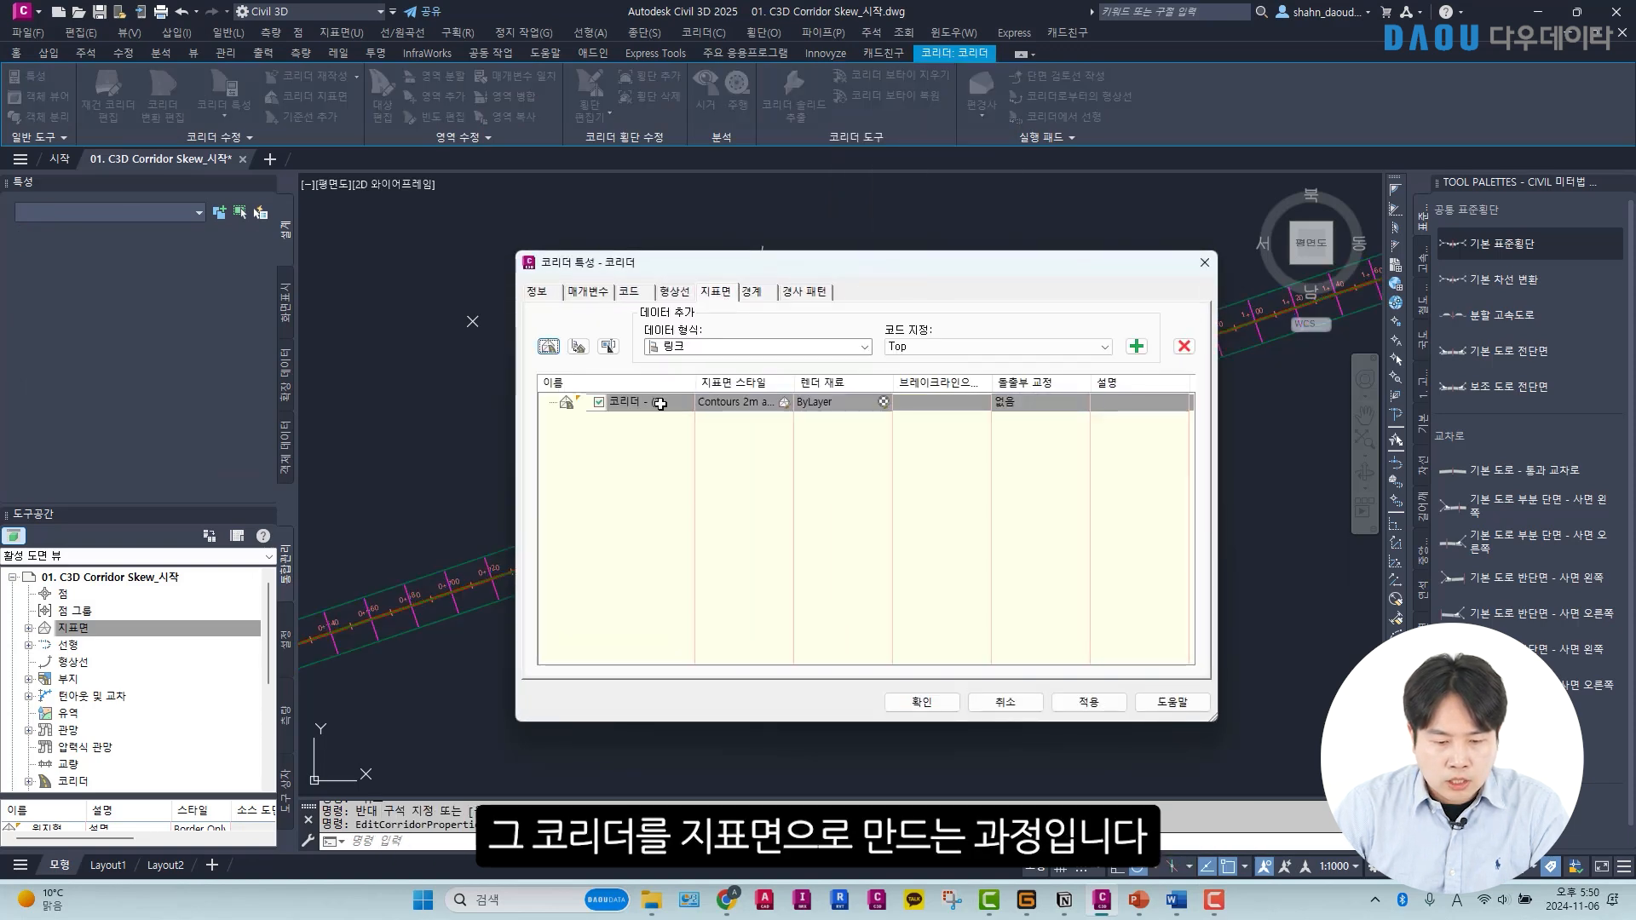
{"action": "left_click", "coordinate": [988, 348]}
{"action": "left_click", "coordinate": [989, 348]}
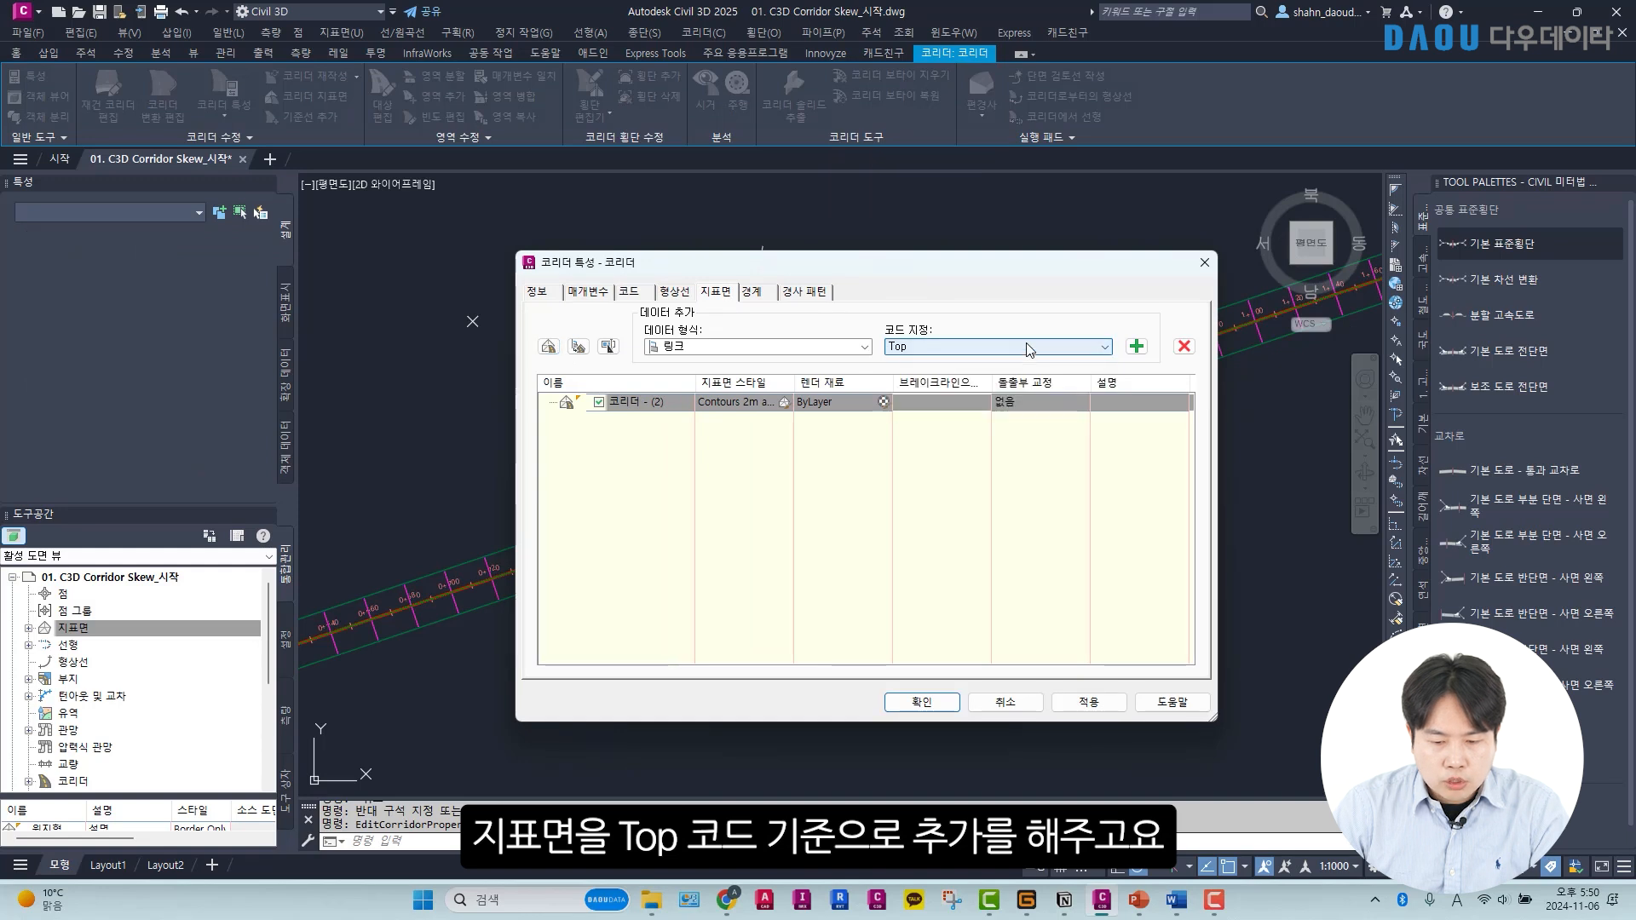
{"action": "left_click", "coordinate": [1134, 347]}
Set the corridor surface's overhang correction to top links (맨 위 링크) and add its Top data as breaklines.
{"action": "left_click", "coordinate": [1055, 401]}
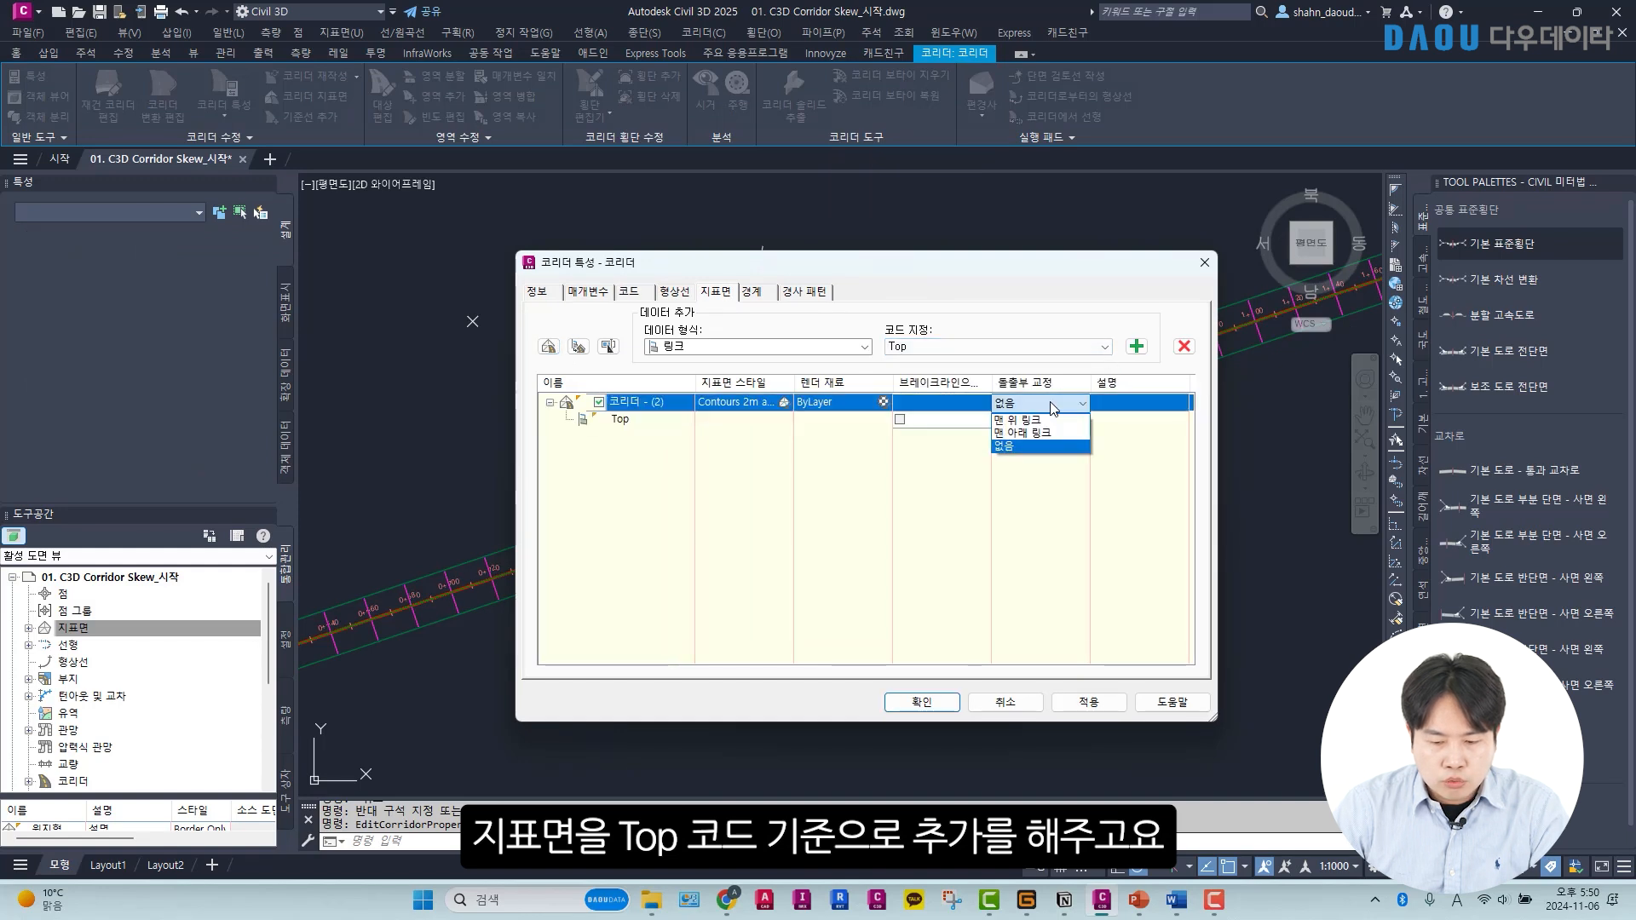
{"action": "left_click", "coordinate": [1019, 419]}
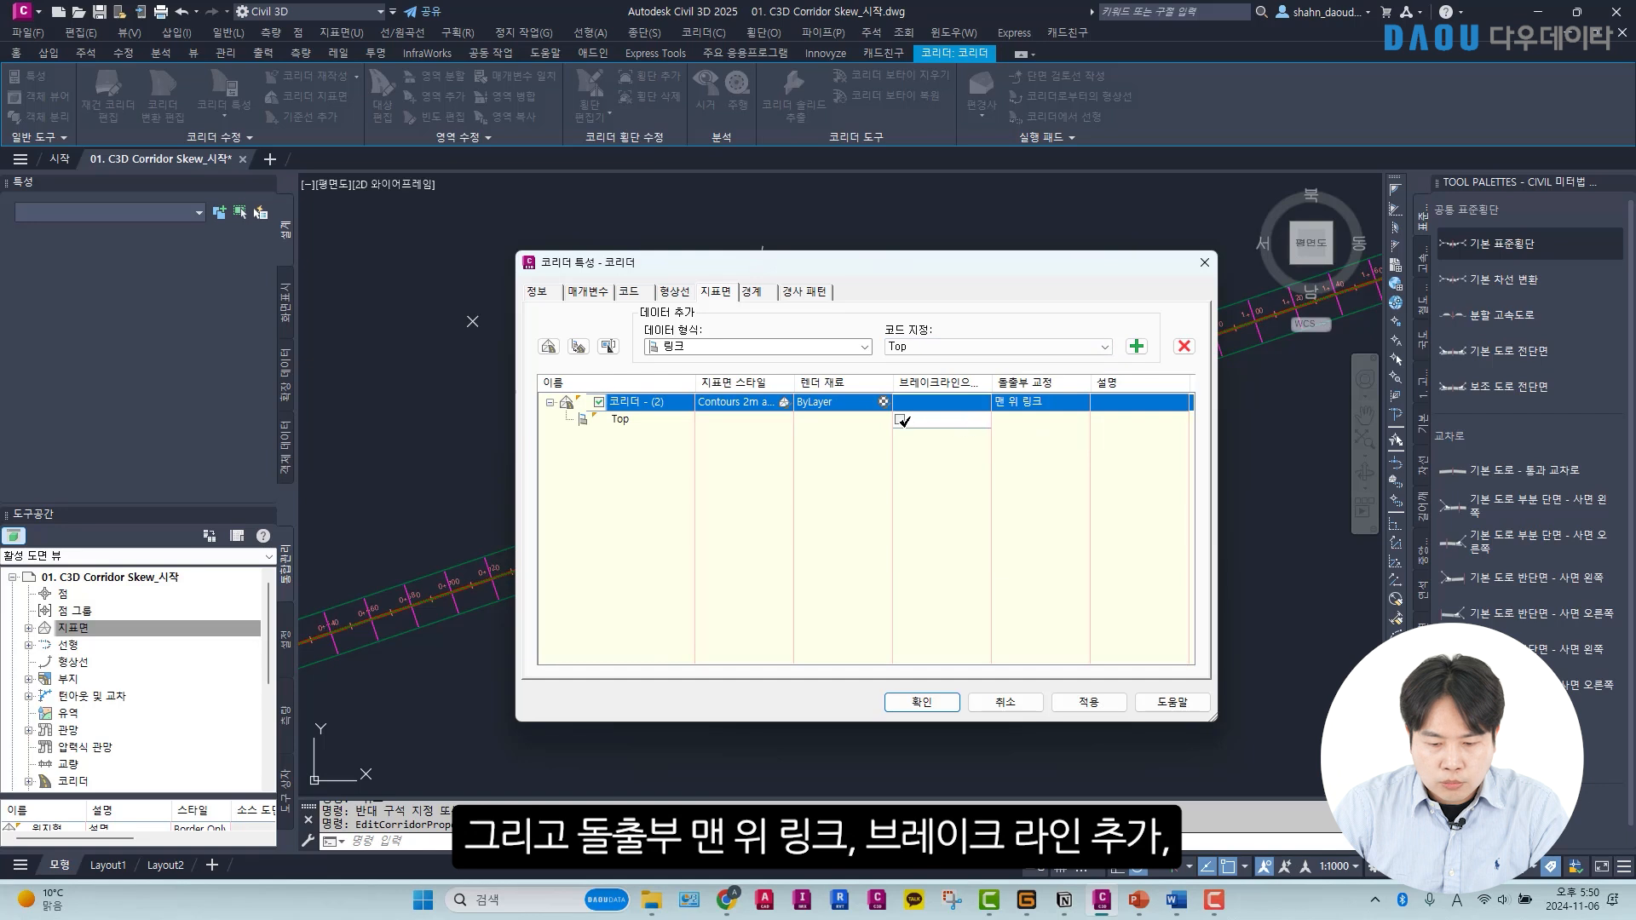
{"action": "left_click", "coordinate": [900, 420]}
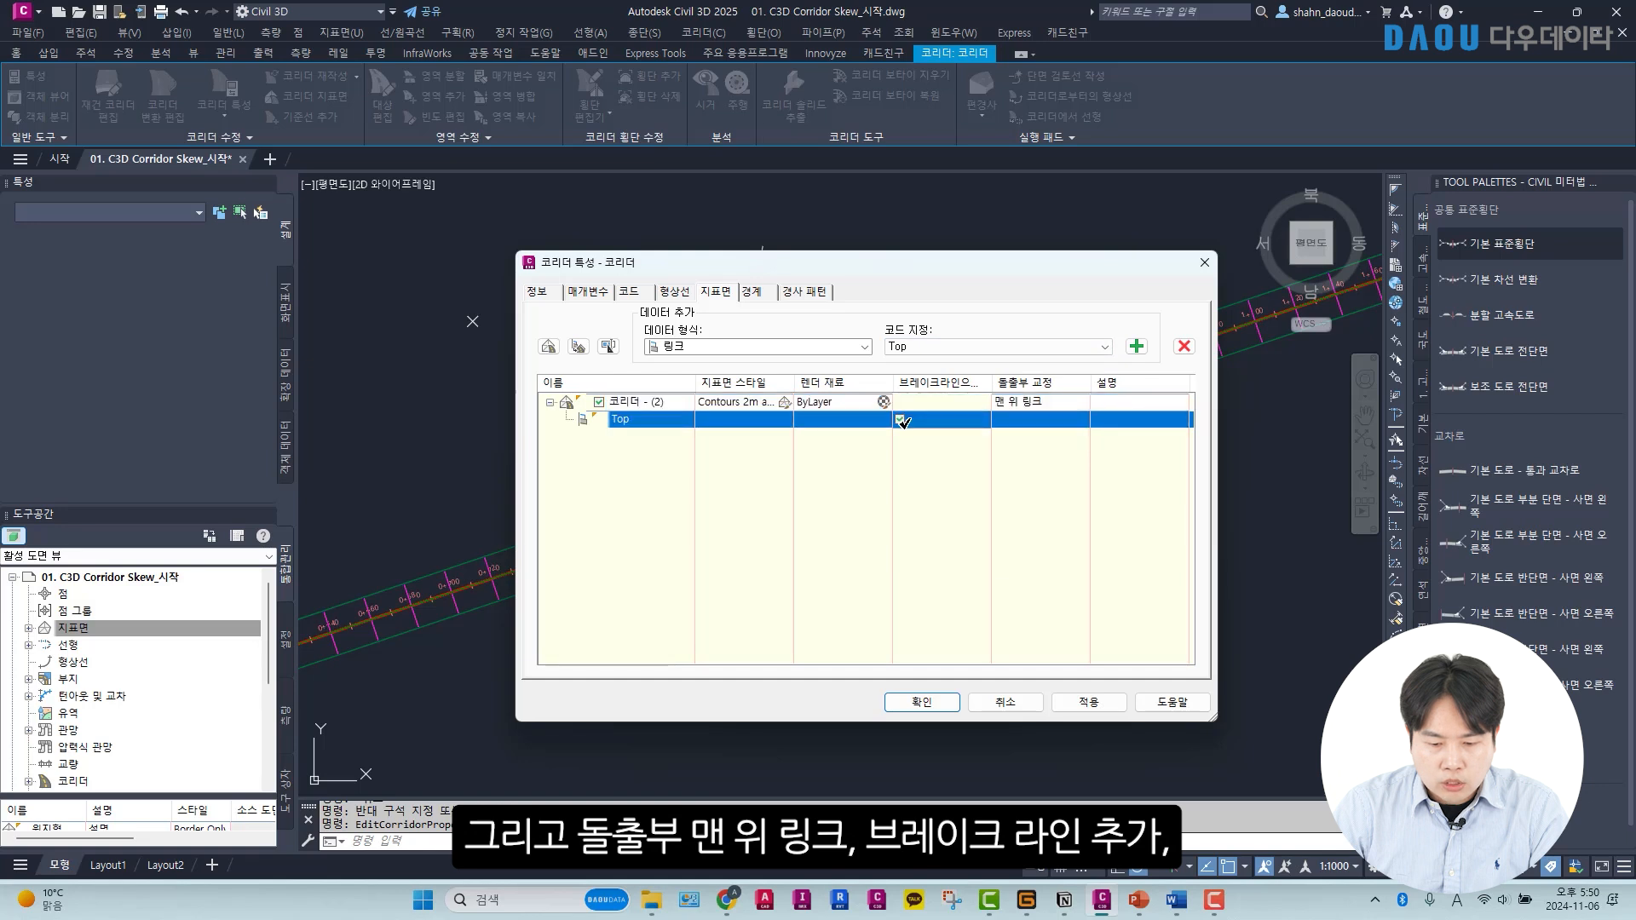
Add the corridor extents as the corridor surface's outer boundary, apply the properties, and locate the surface in the surface list.
{"action": "left_click", "coordinate": [763, 300]}
{"action": "left_click", "coordinate": [665, 345]}
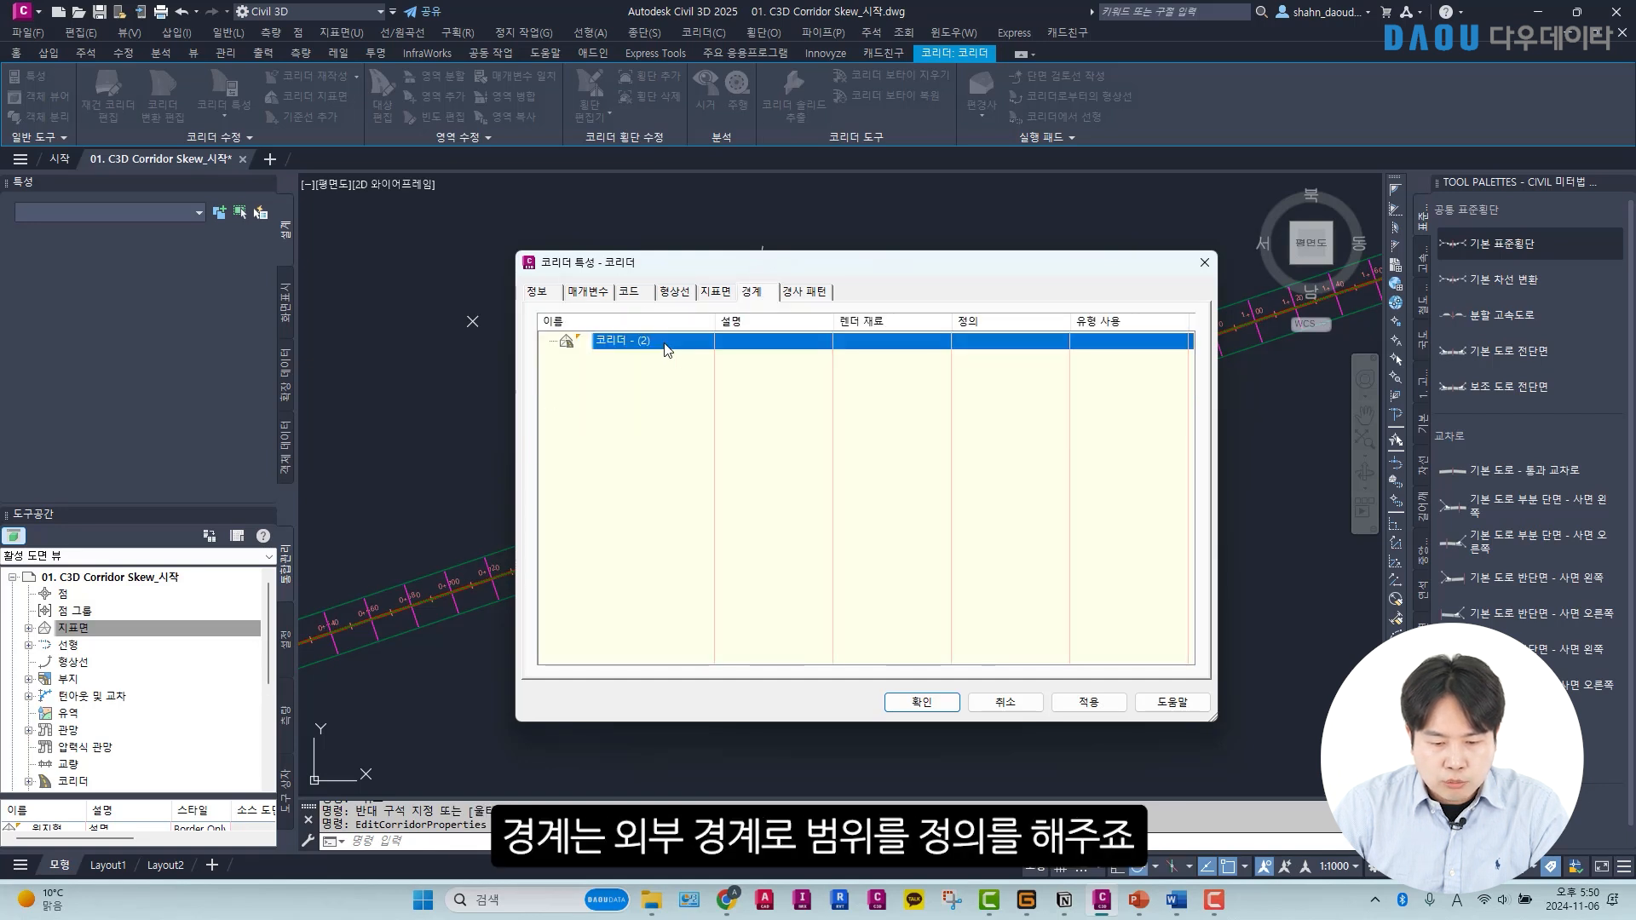
{"action": "right_click", "coordinate": [667, 349]}
{"action": "left_click", "coordinate": [740, 353]}
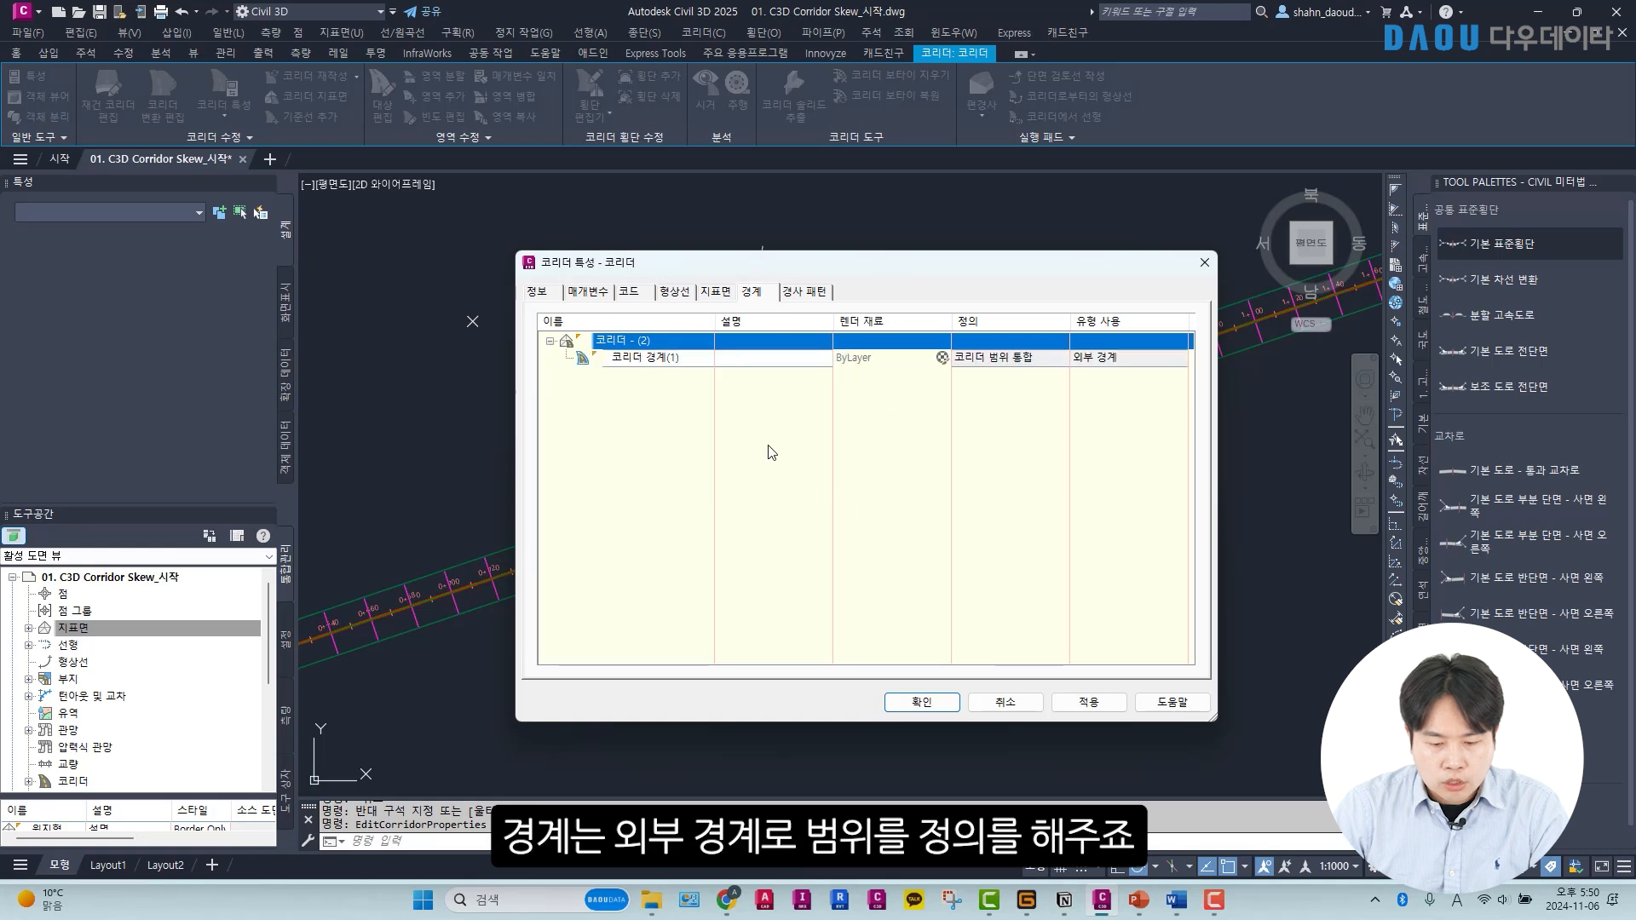
{"action": "left_click", "coordinate": [923, 702]}
{"action": "left_click", "coordinate": [878, 416]}
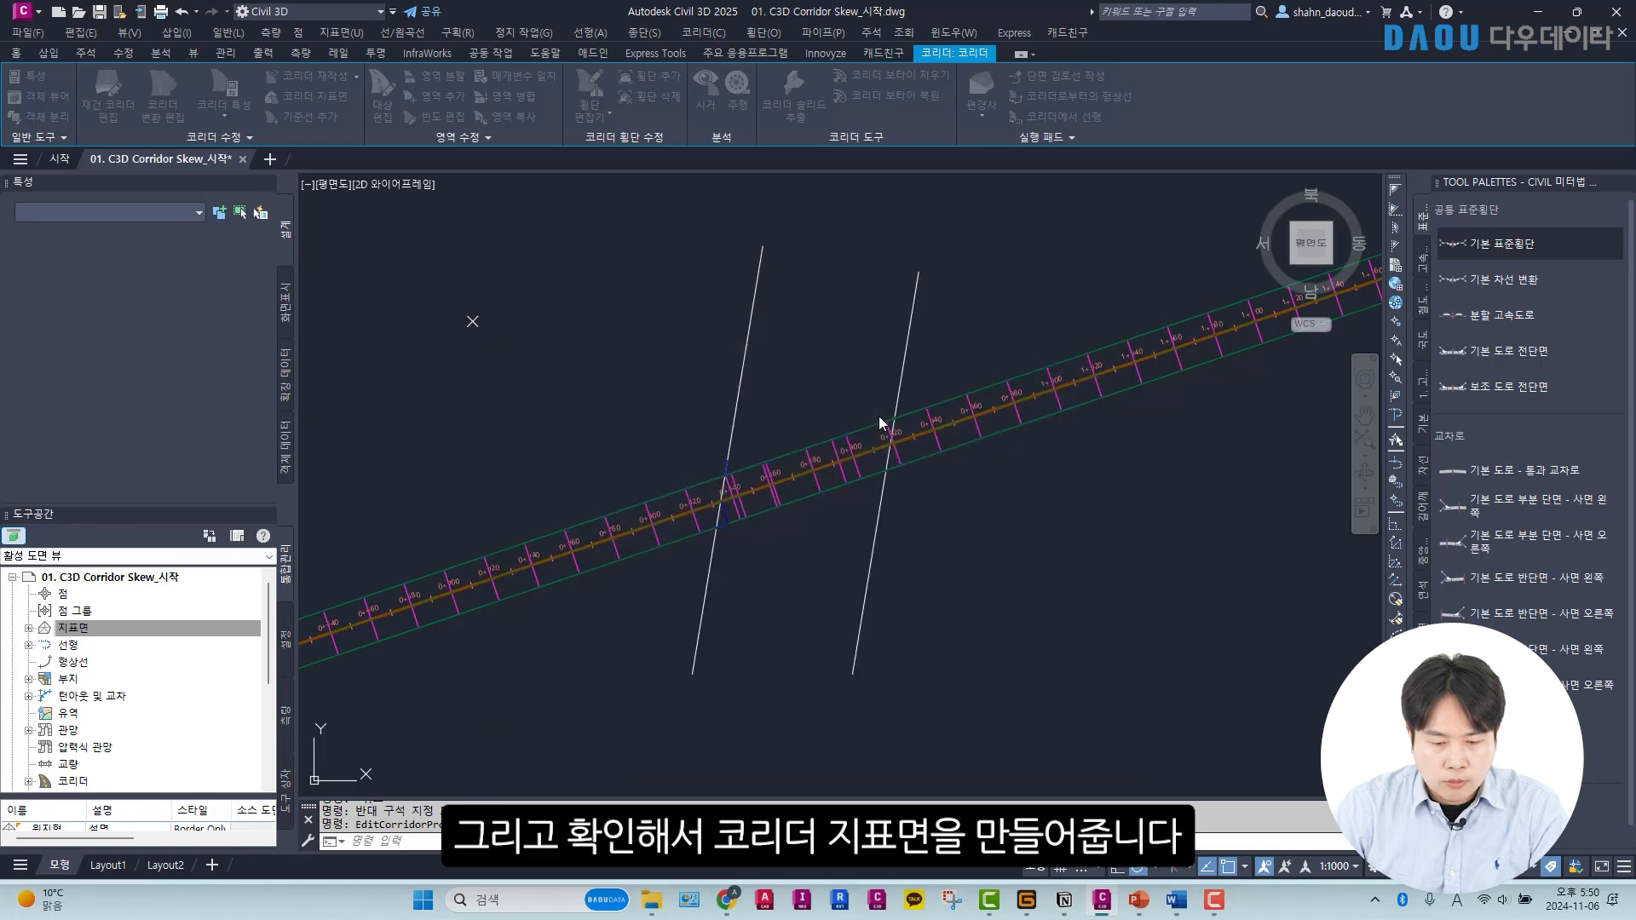
{"action": "left_click", "coordinate": [28, 628]}
{"action": "left_click", "coordinate": [116, 663]}
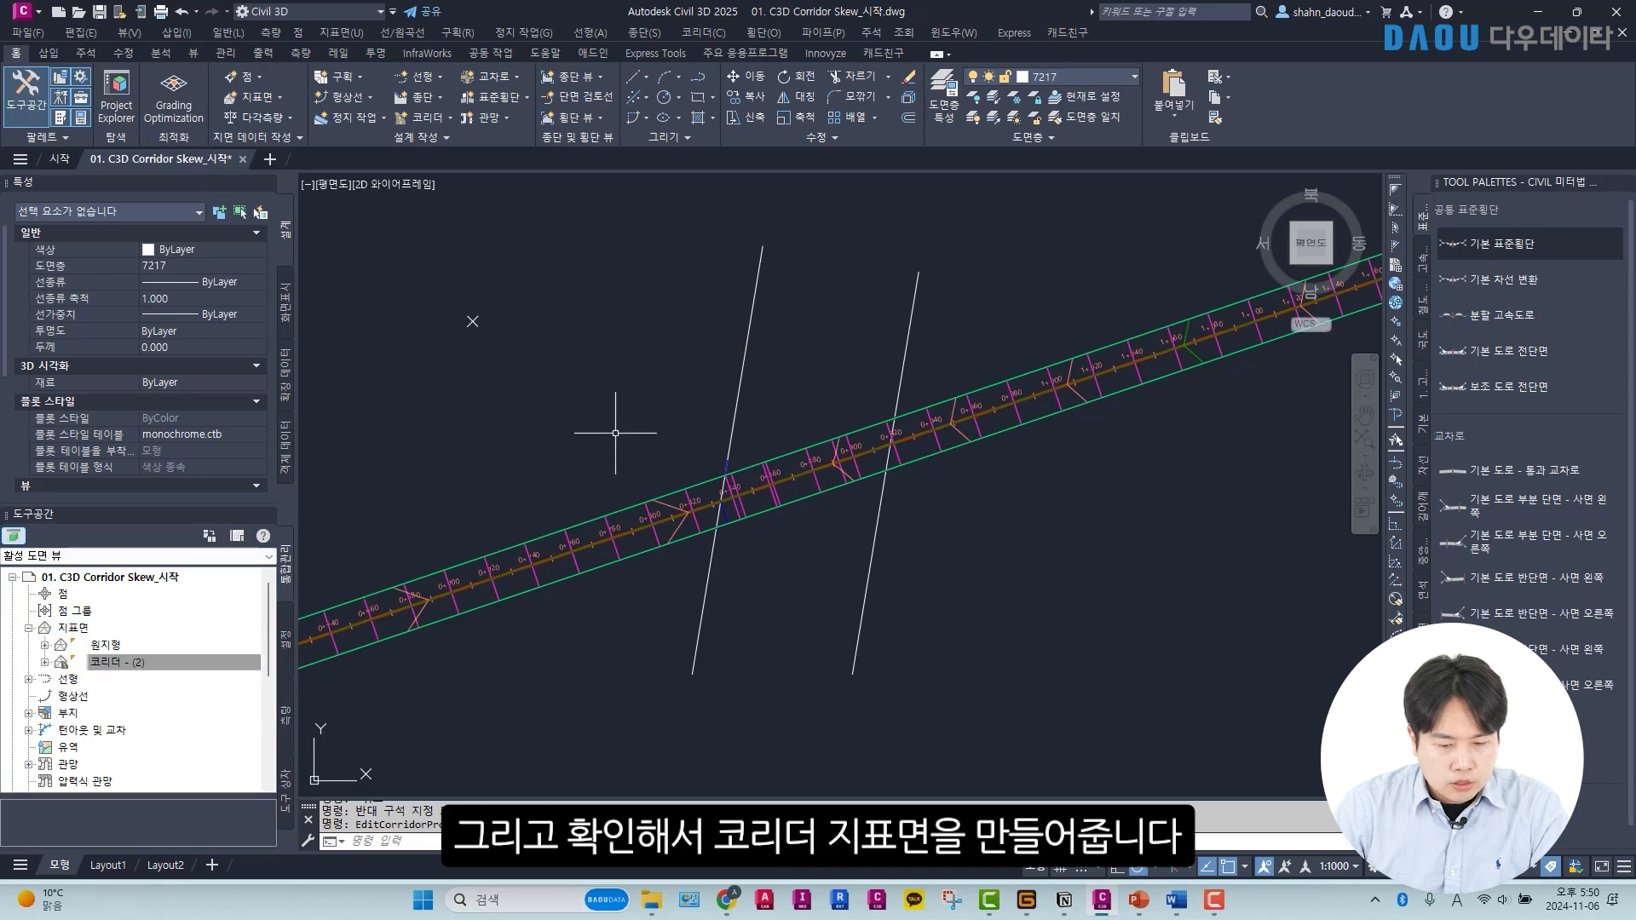
Start extracting feature lines from the corridor, using the all (전체) option to list every corridor feature line.
{"action": "left_click", "coordinate": [785, 458]}
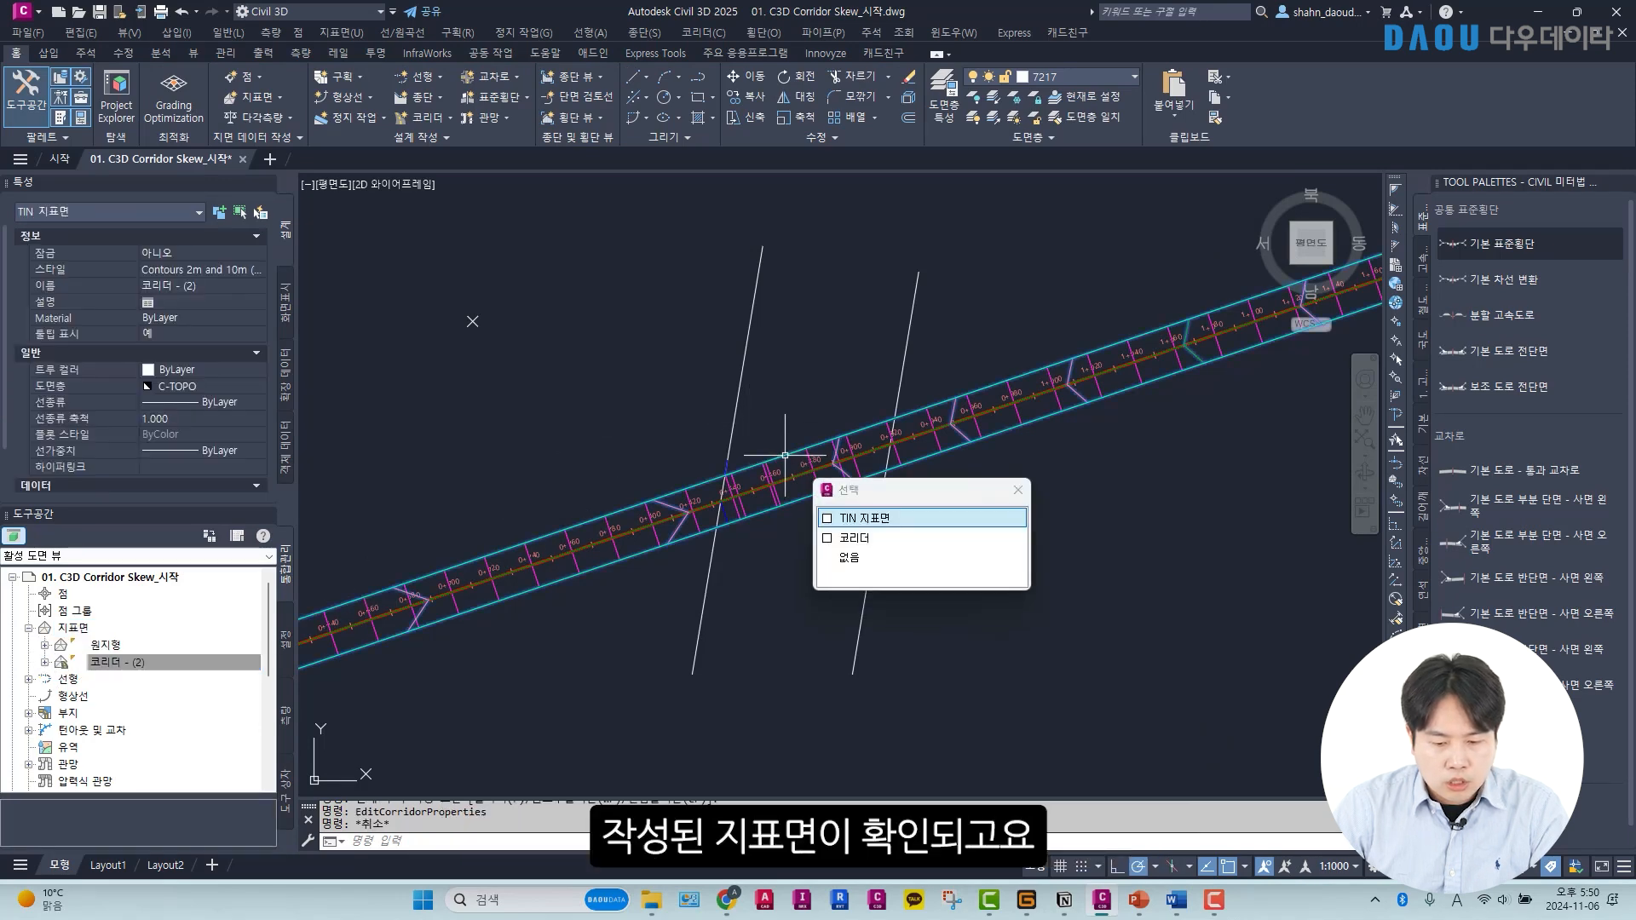
{"action": "left_click", "coordinate": [849, 539]}
{"action": "middle_click_drag", "start_coordinate": [820, 410], "coordinate": [832, 414]}
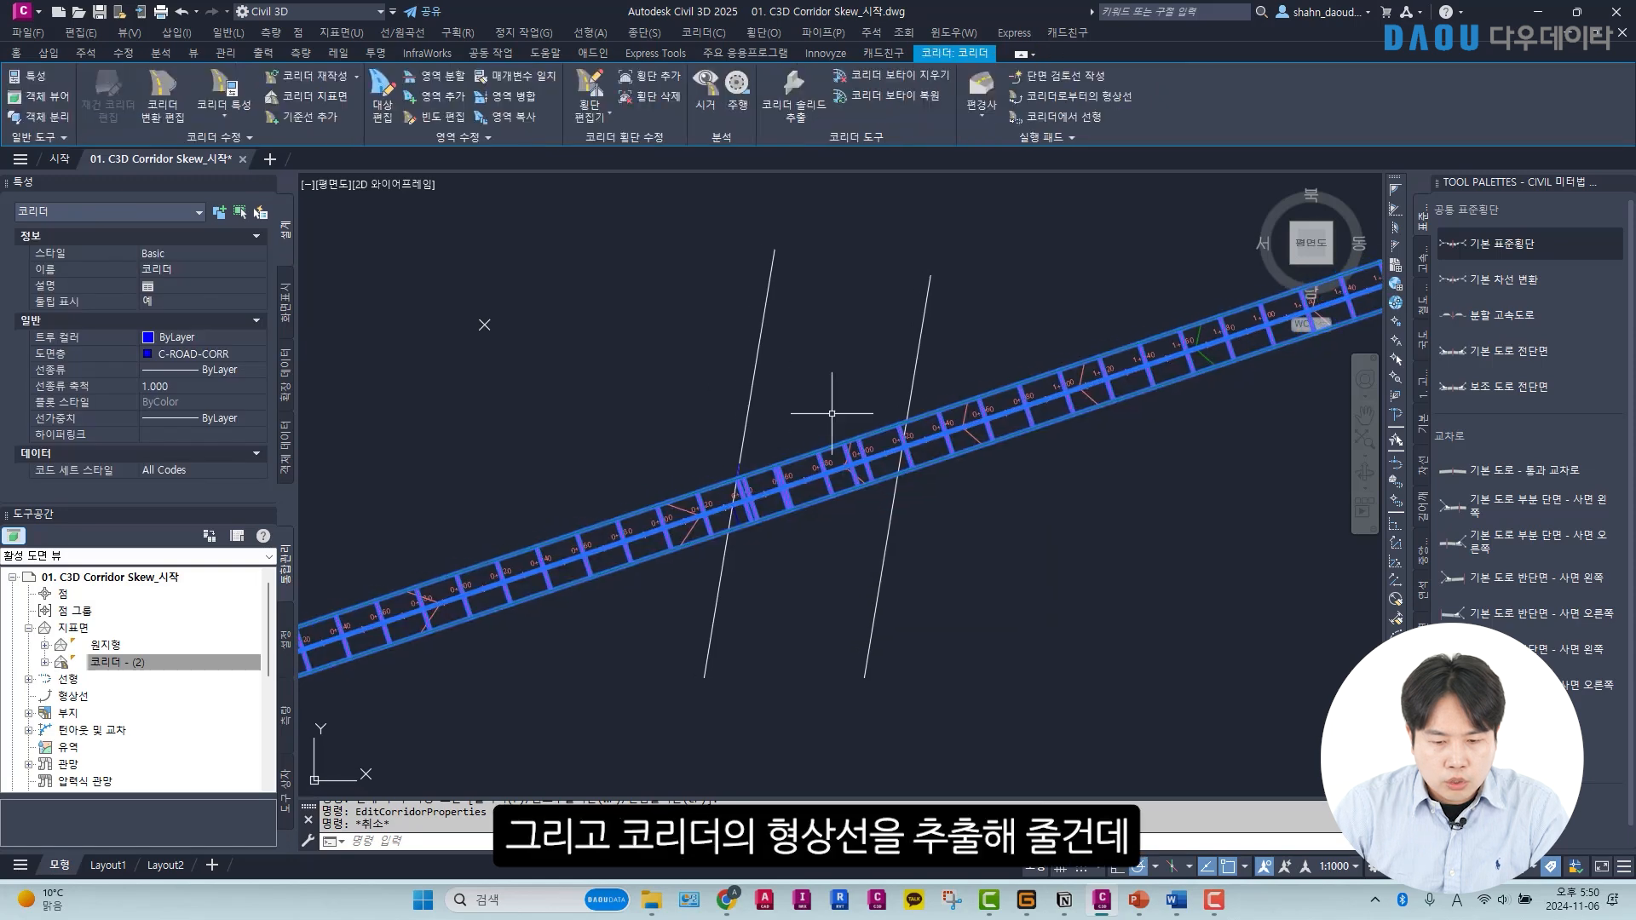
{"action": "left_click", "coordinate": [1116, 105]}
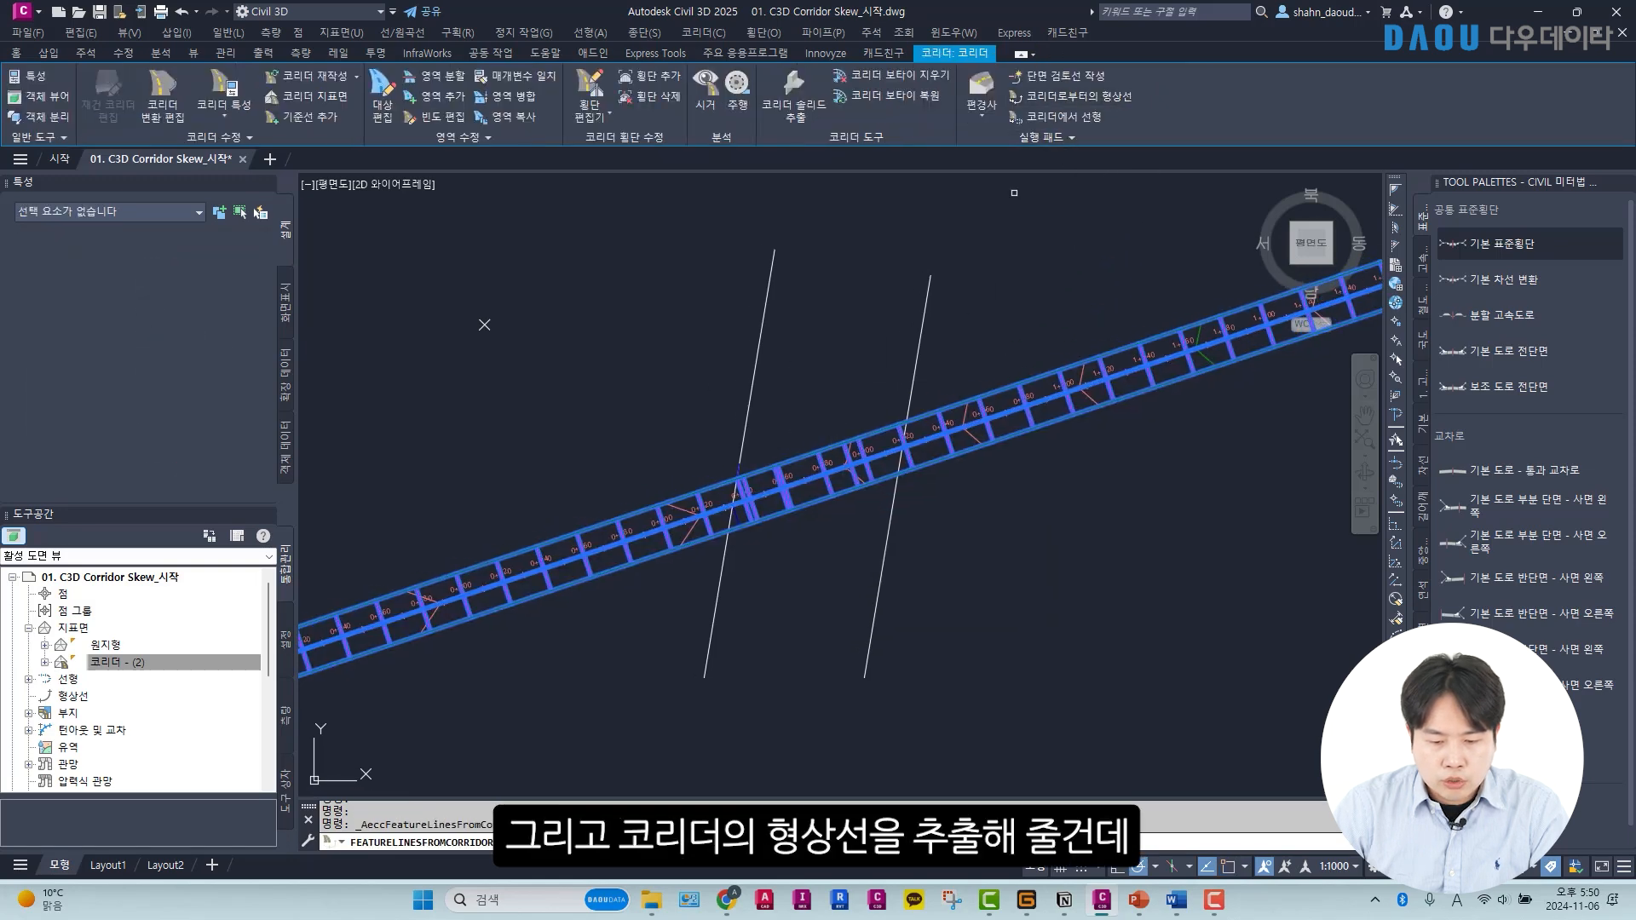
{"action": "left_click", "coordinate": [829, 461]}
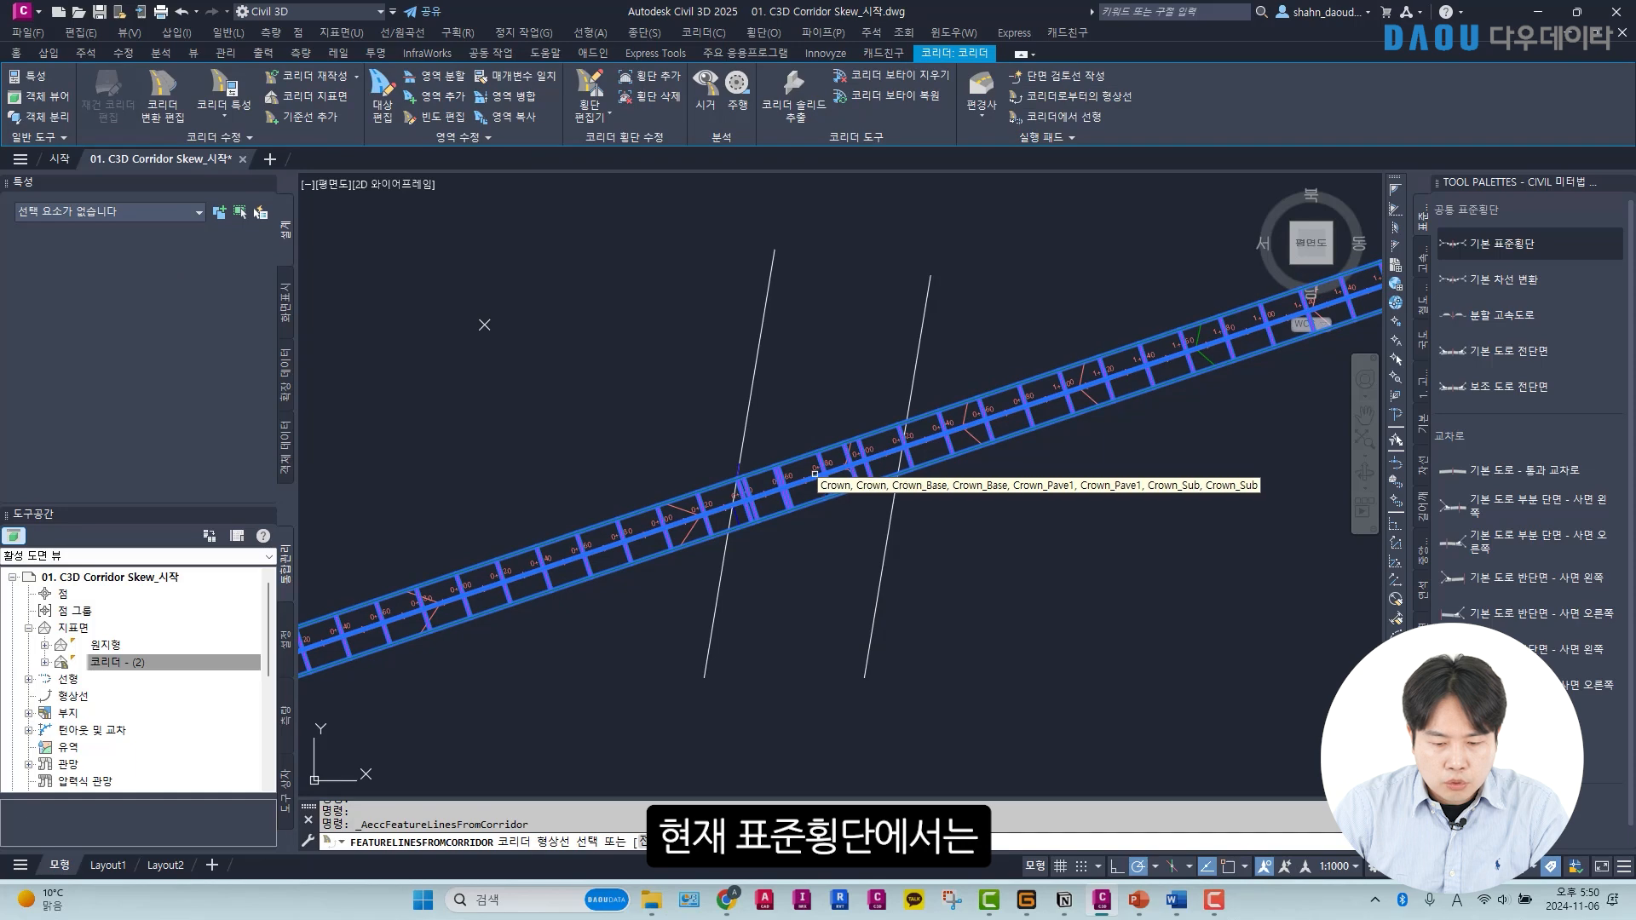
{"action": "left_click", "coordinate": [663, 842]}
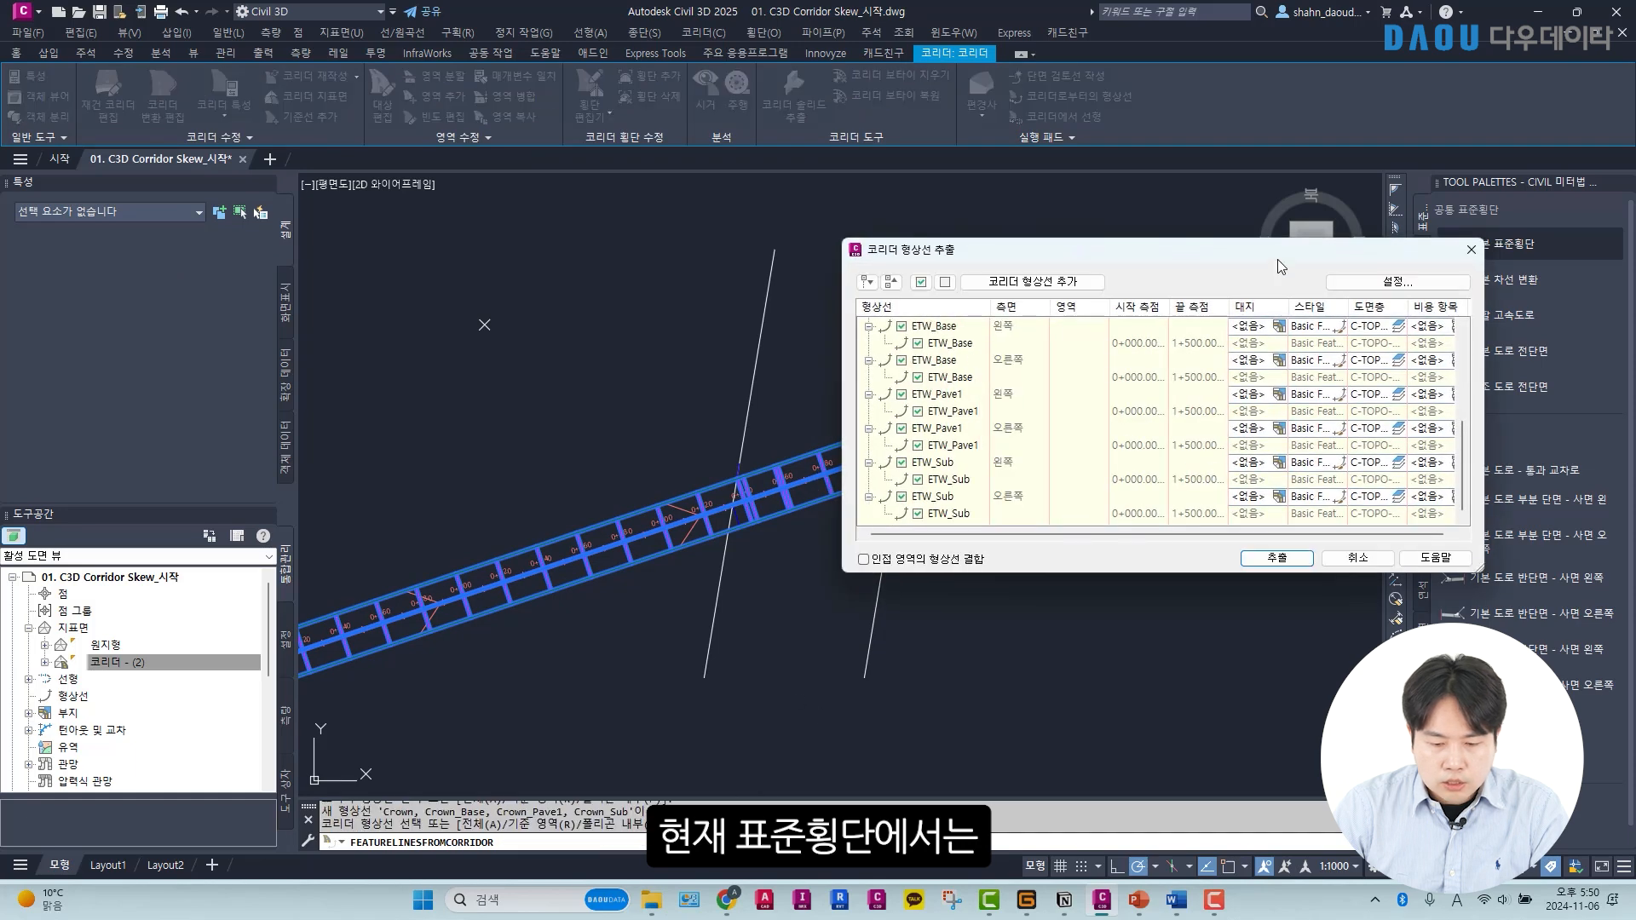
Extract only the ETW feature lines for both sides of the corridor.
{"action": "left_click_drag", "start_coordinate": [1279, 263], "coordinate": [969, 316]}
{"action": "scroll", "coordinate": [649, 409], "scroll_direction": "up", "scroll_amount": 4}
{"action": "left_click", "coordinate": [596, 520]}
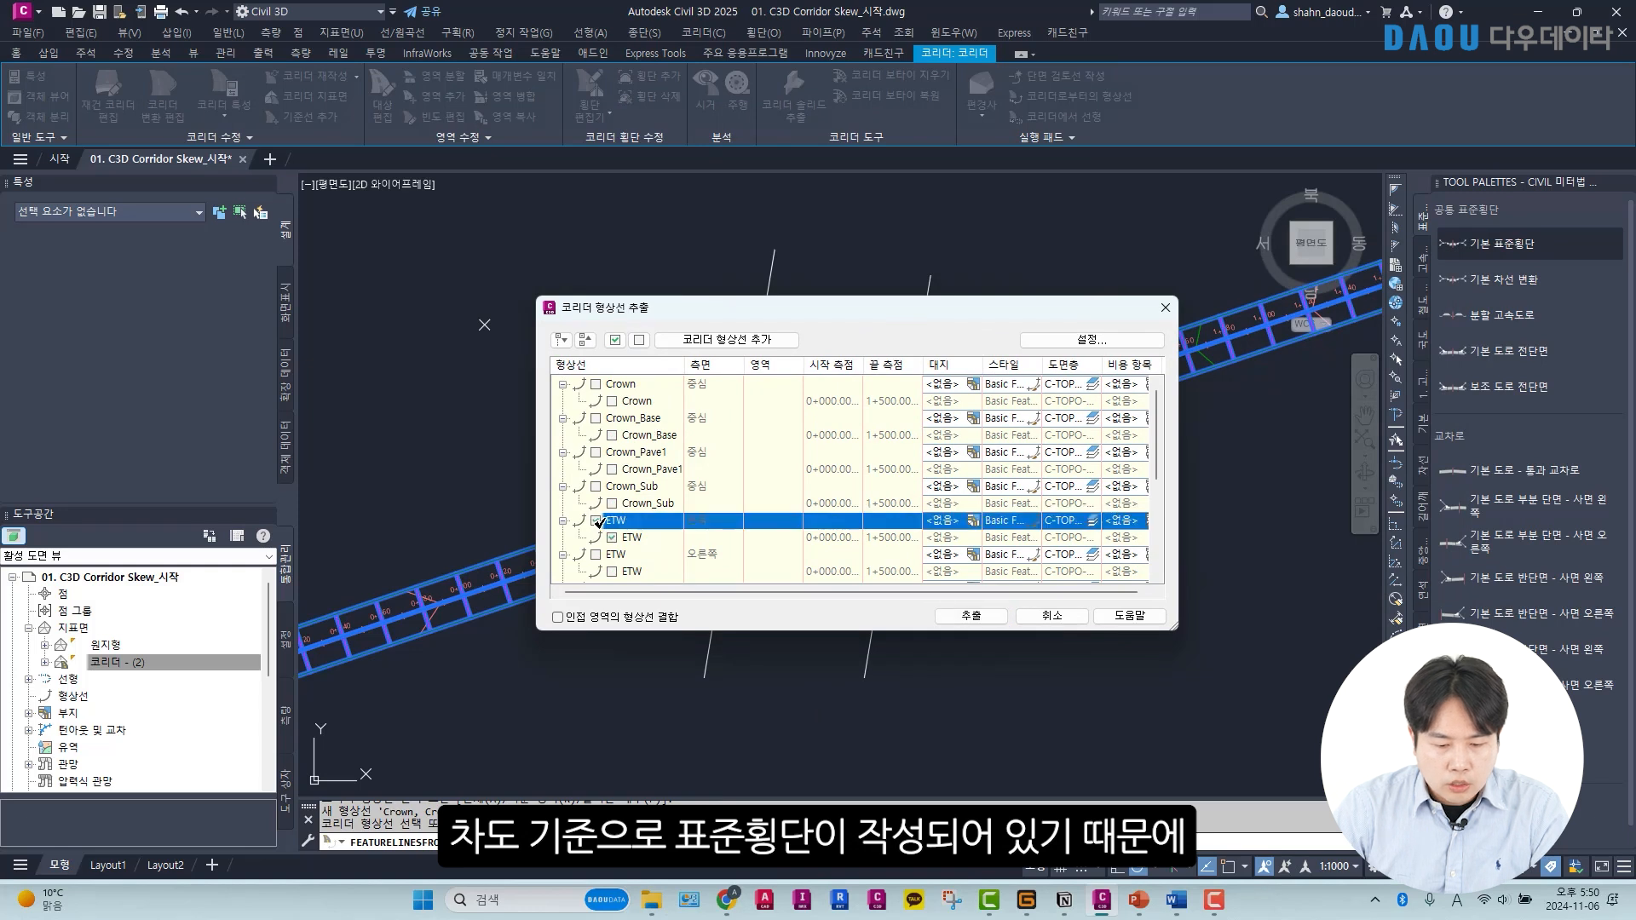
{"action": "scroll", "coordinate": [632, 528], "scroll_direction": "down", "scroll_amount": 1}
{"action": "left_click", "coordinate": [597, 504]}
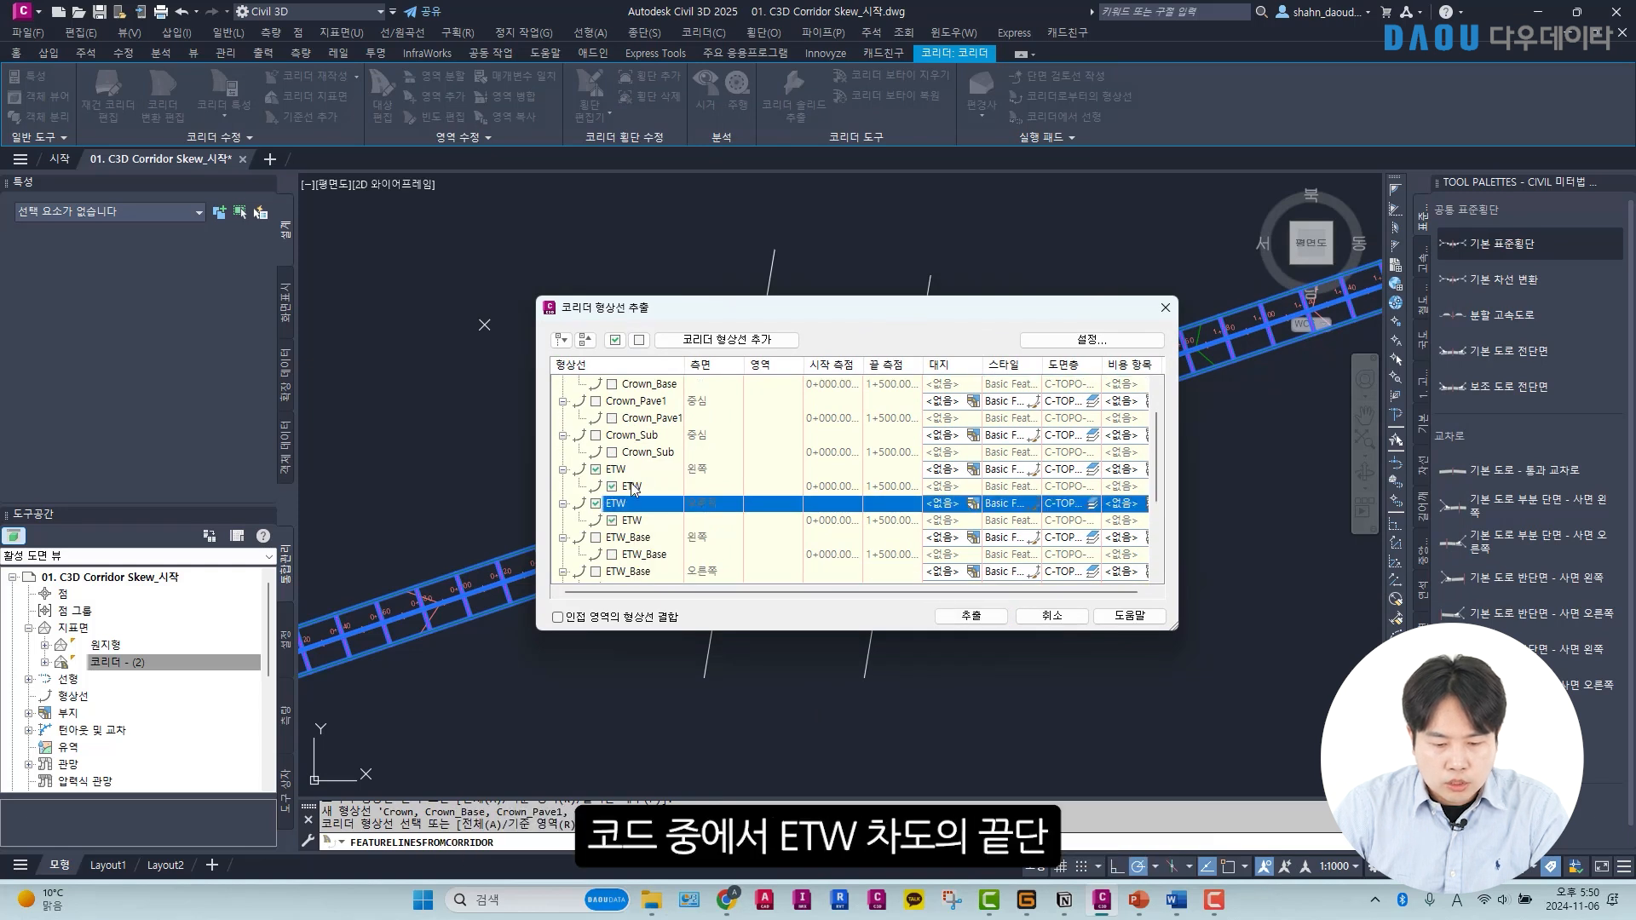
{"action": "left_click", "coordinate": [970, 616]}
{"action": "key", "text": "Escape"}
{"action": "key", "text": "Escape"}
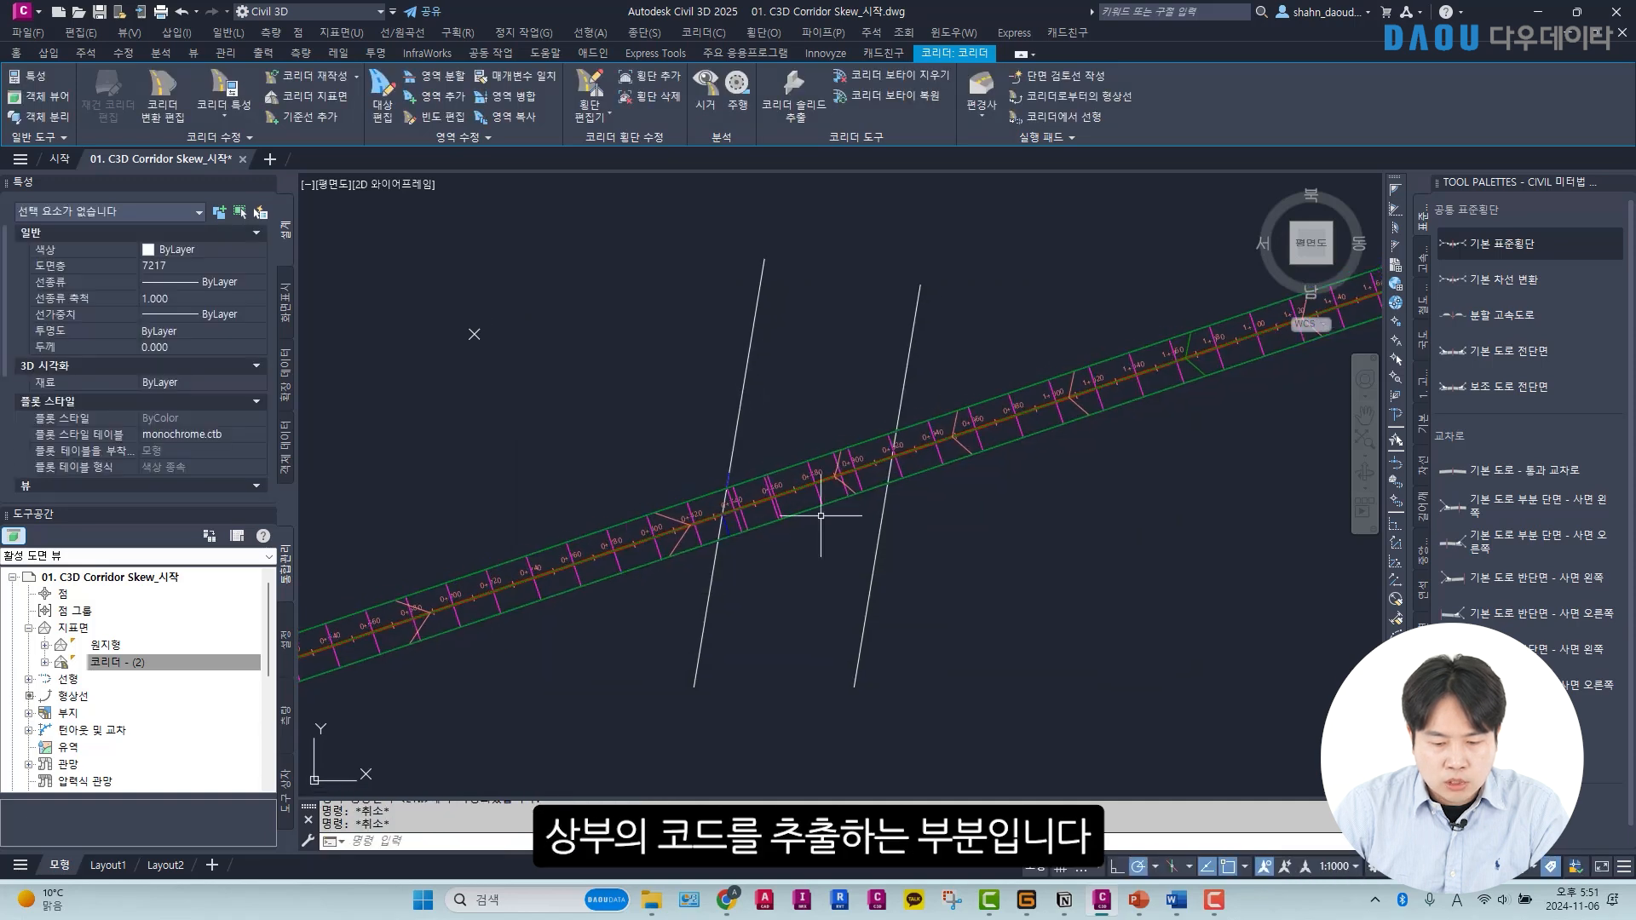
Explode the extracted feature line along the corridor's upper edge.
{"action": "left_click", "coordinate": [807, 507]}
{"action": "key", "text": "Escape"}
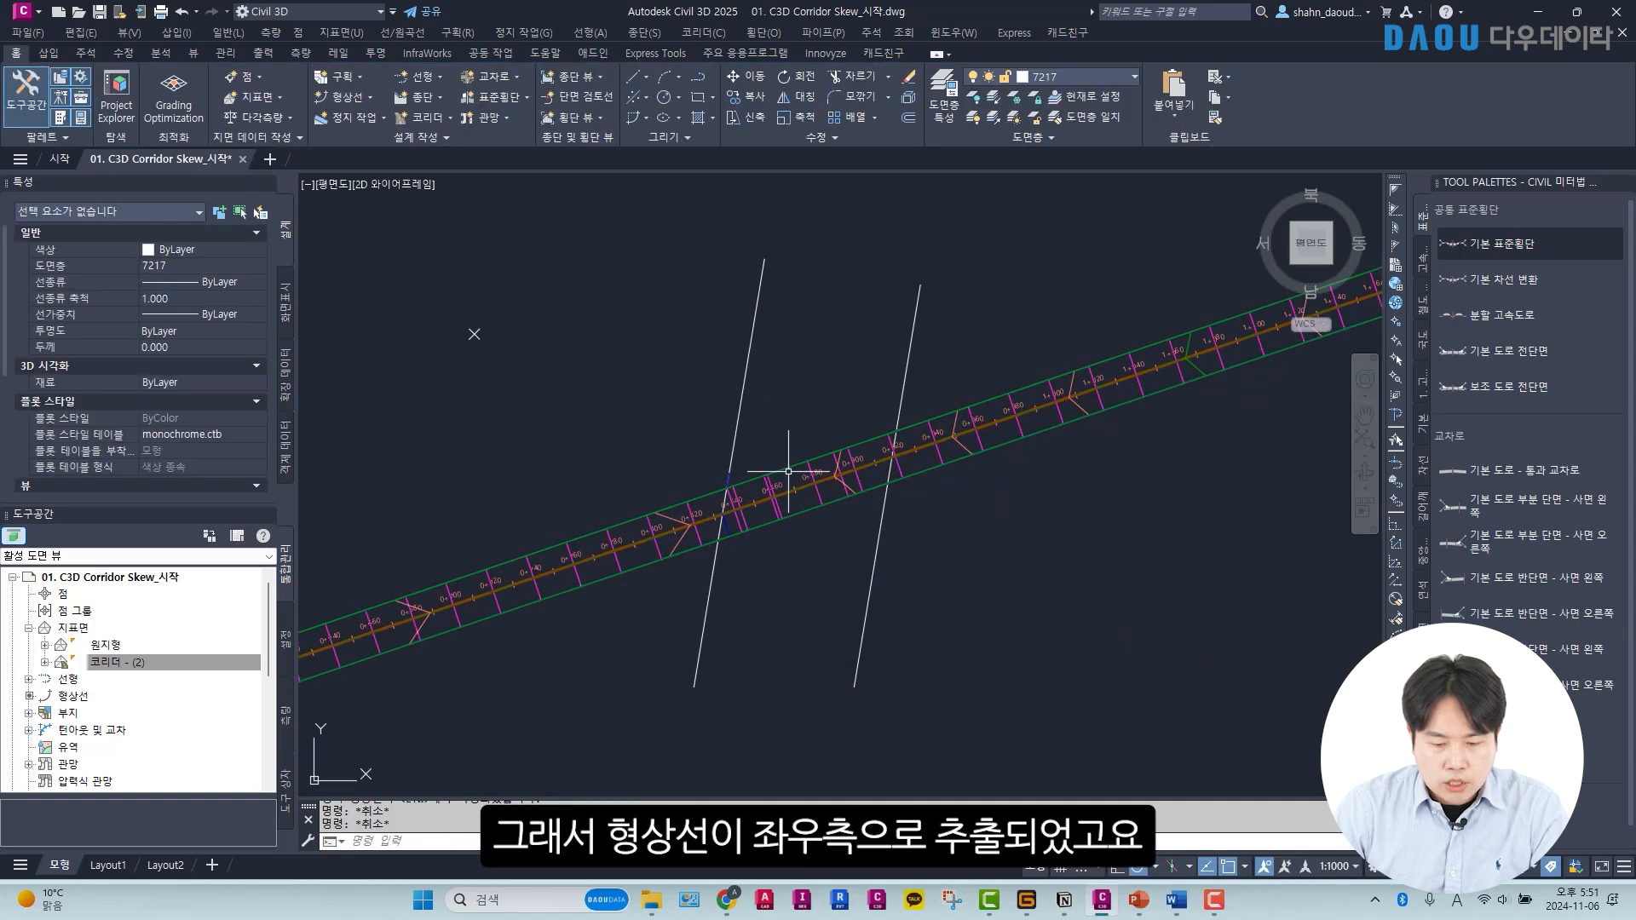
{"action": "left_click", "coordinate": [788, 470]}
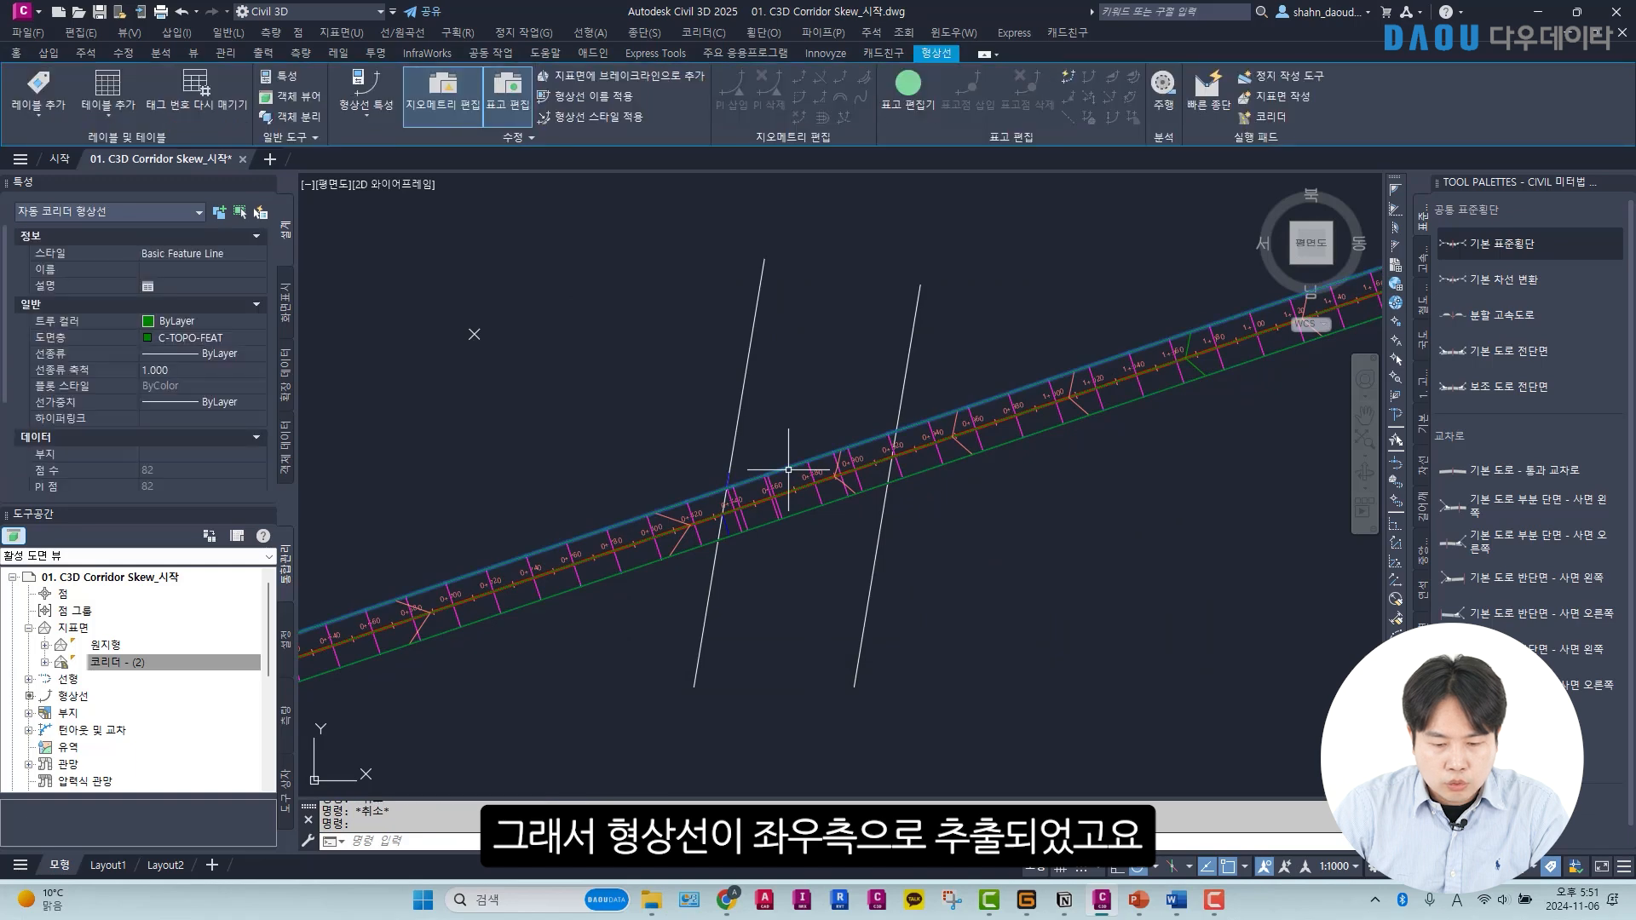
{"action": "type", "text": "x"}
{"action": "key", "text": "Return"}
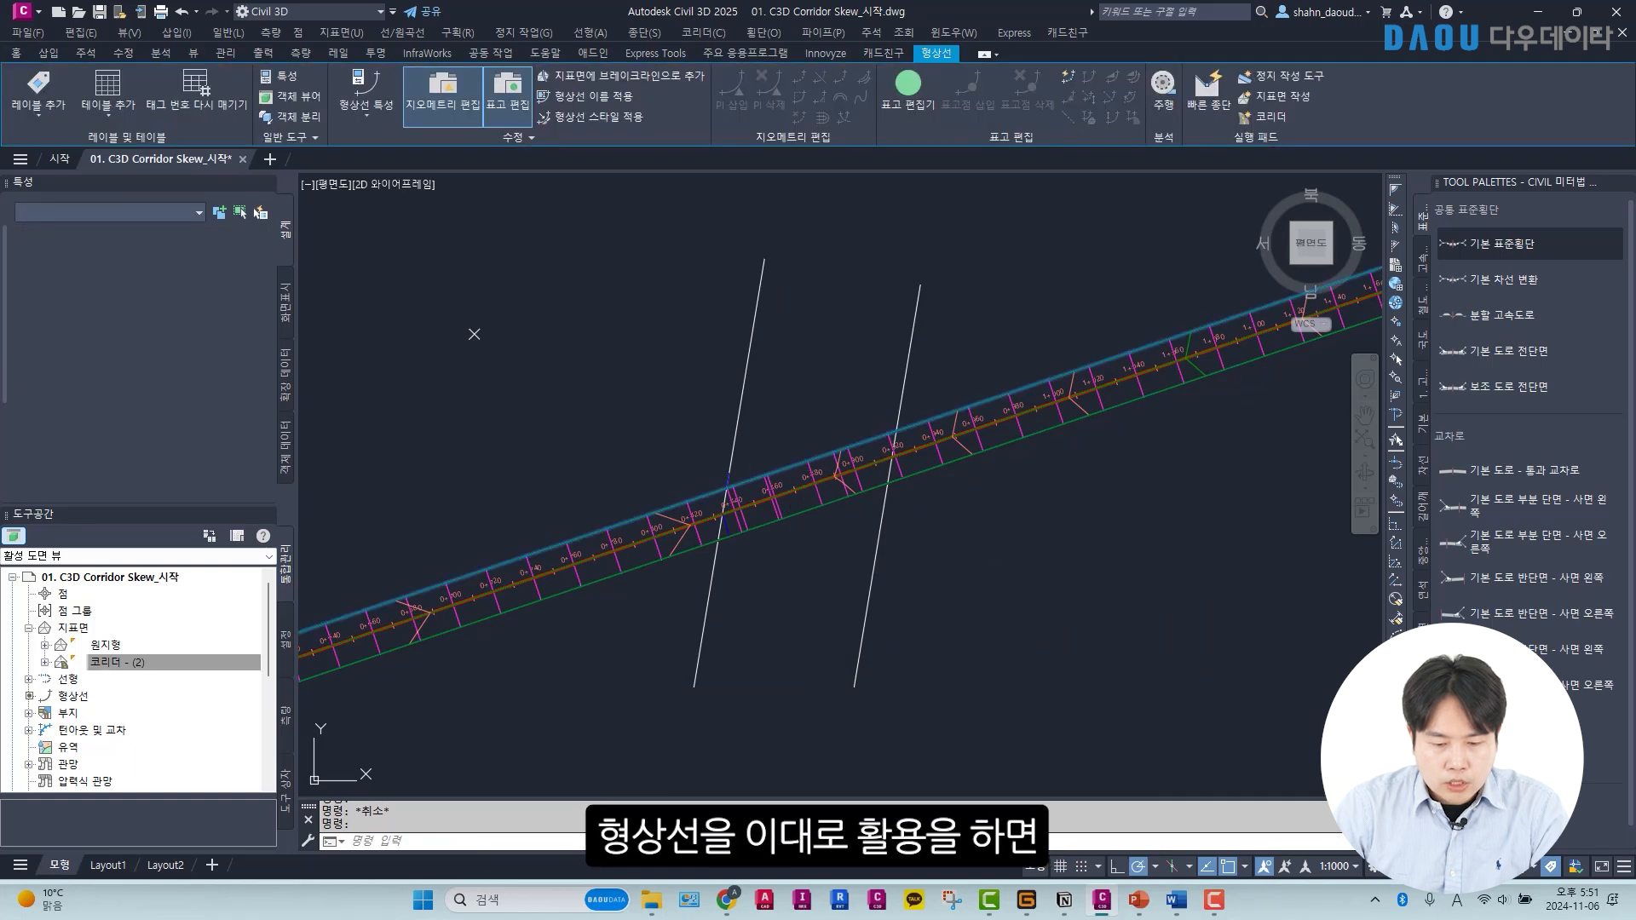
Explode the extracted corridor feature line along the lower edge.
{"action": "left_click", "coordinate": [794, 509]}
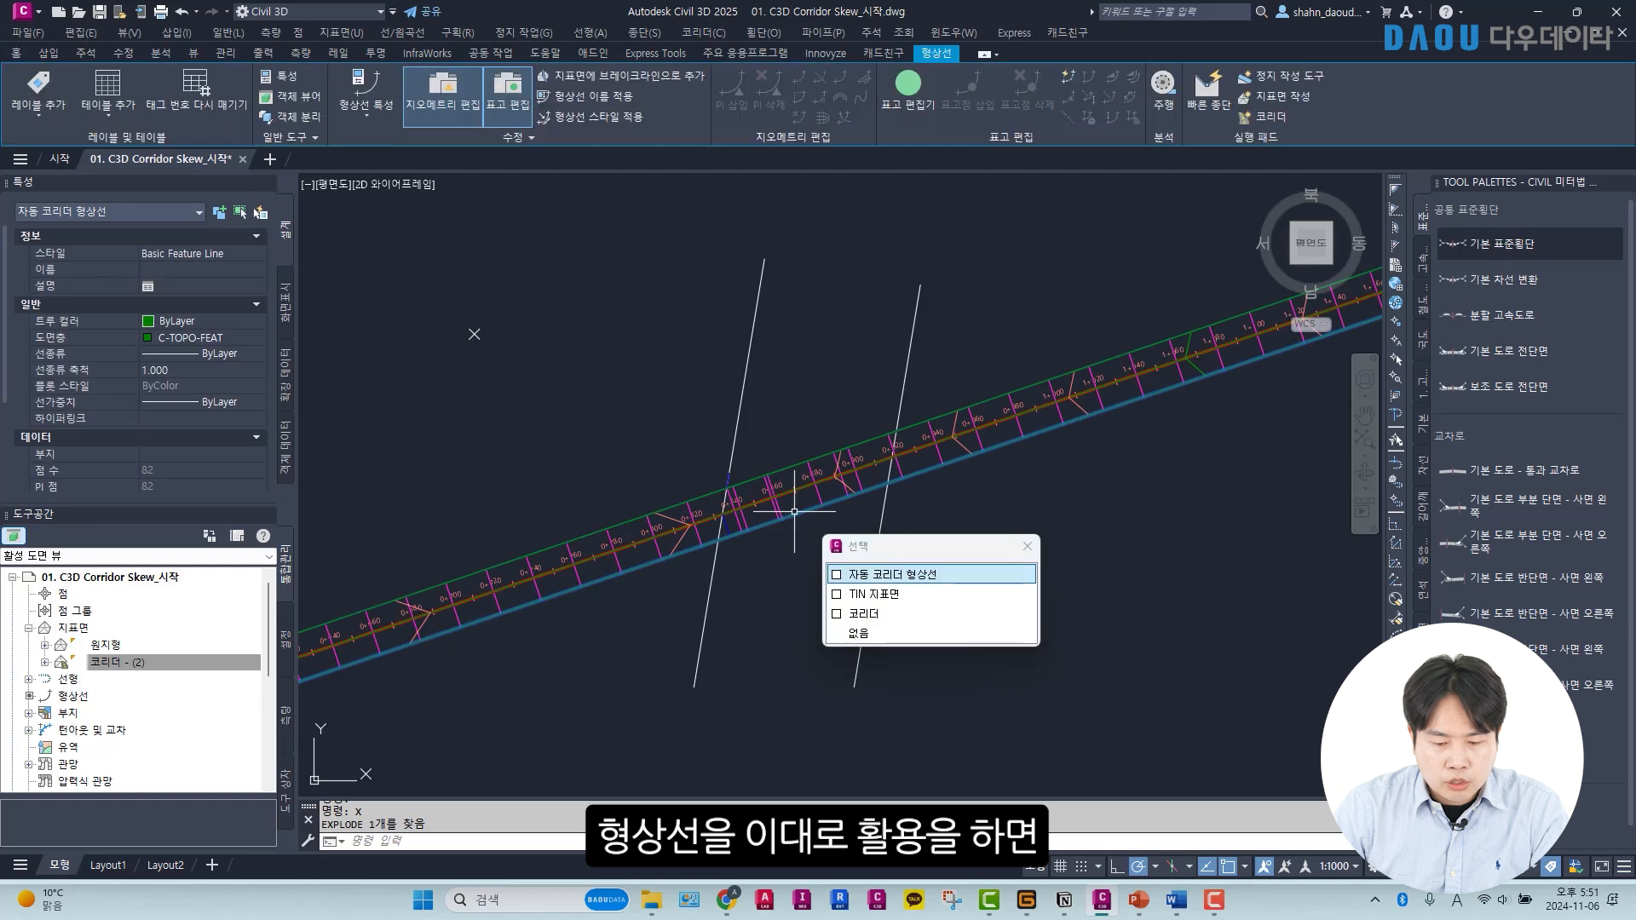
{"action": "left_click", "coordinate": [863, 582]}
{"action": "type", "text": "x"}
{"action": "key", "text": "Return"}
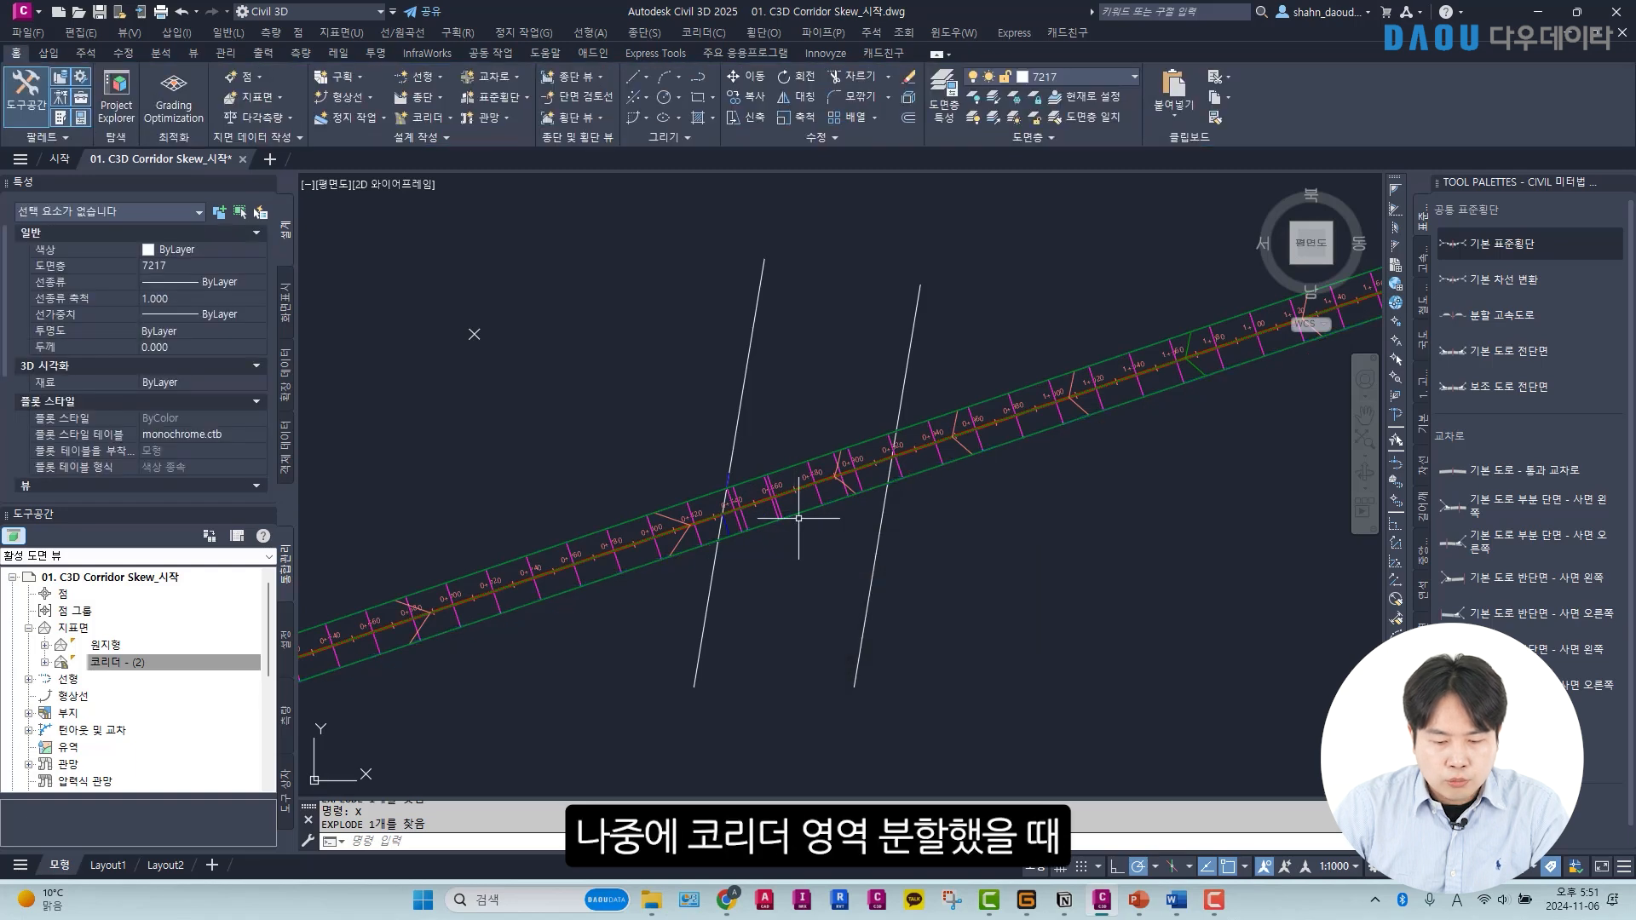
{"action": "left_click", "coordinate": [798, 515]}
{"action": "key", "text": "Escape"}
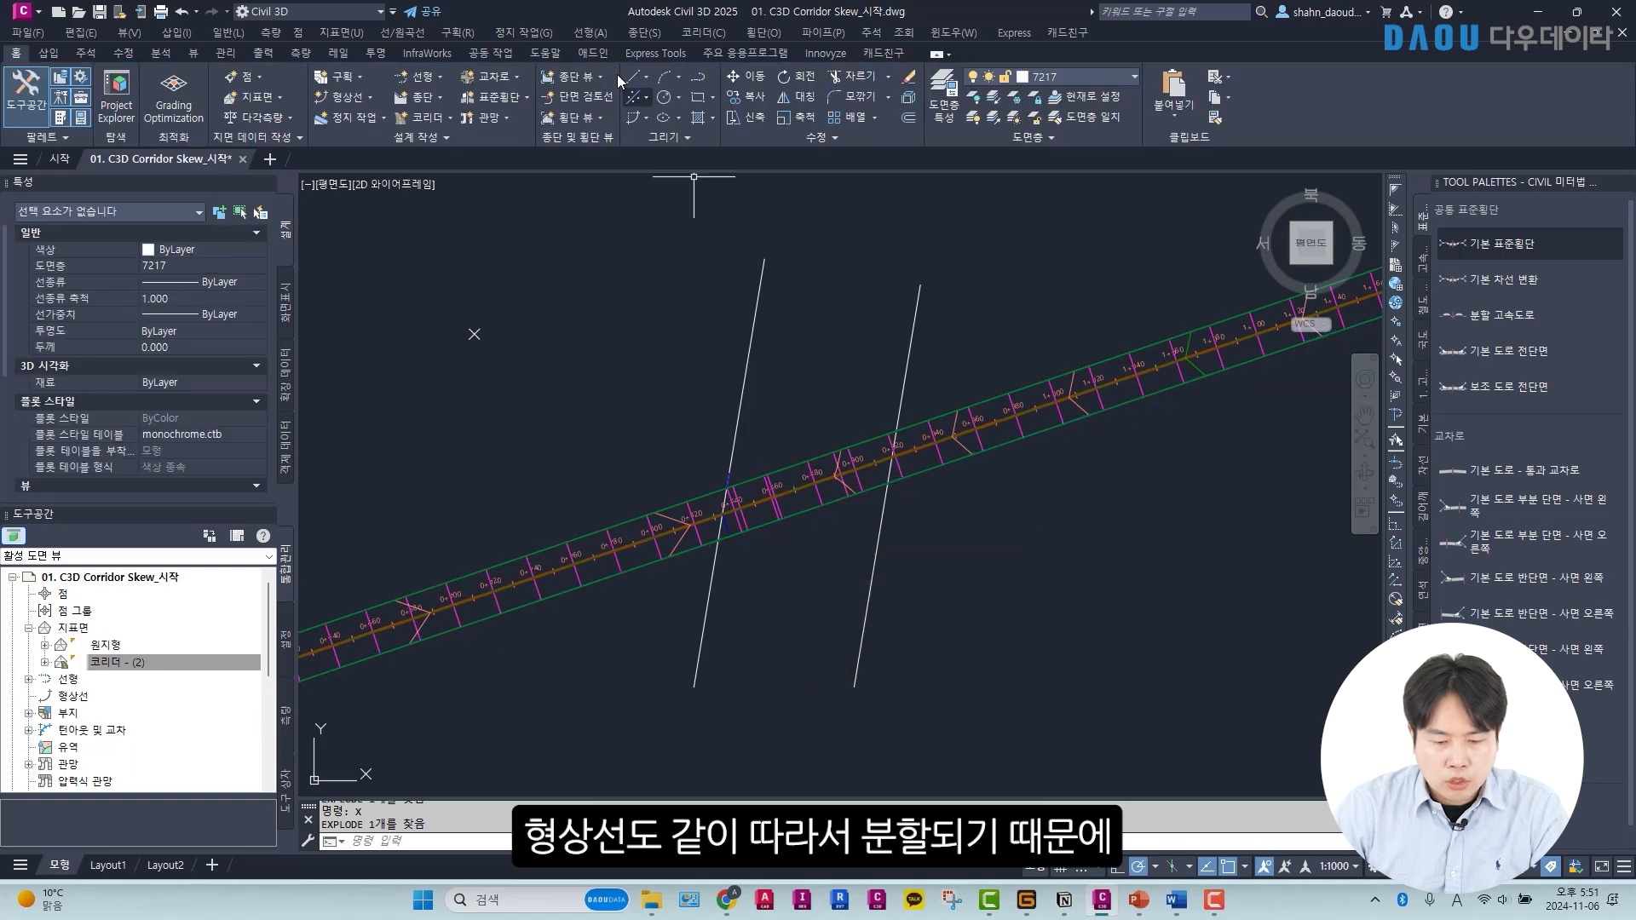
Create a feature line named 우측 형상선 in site 부지 1 from the 3D polyline along the corridor's lower edge.
{"action": "left_click", "coordinate": [551, 34]}
{"action": "left_click", "coordinate": [546, 101]}
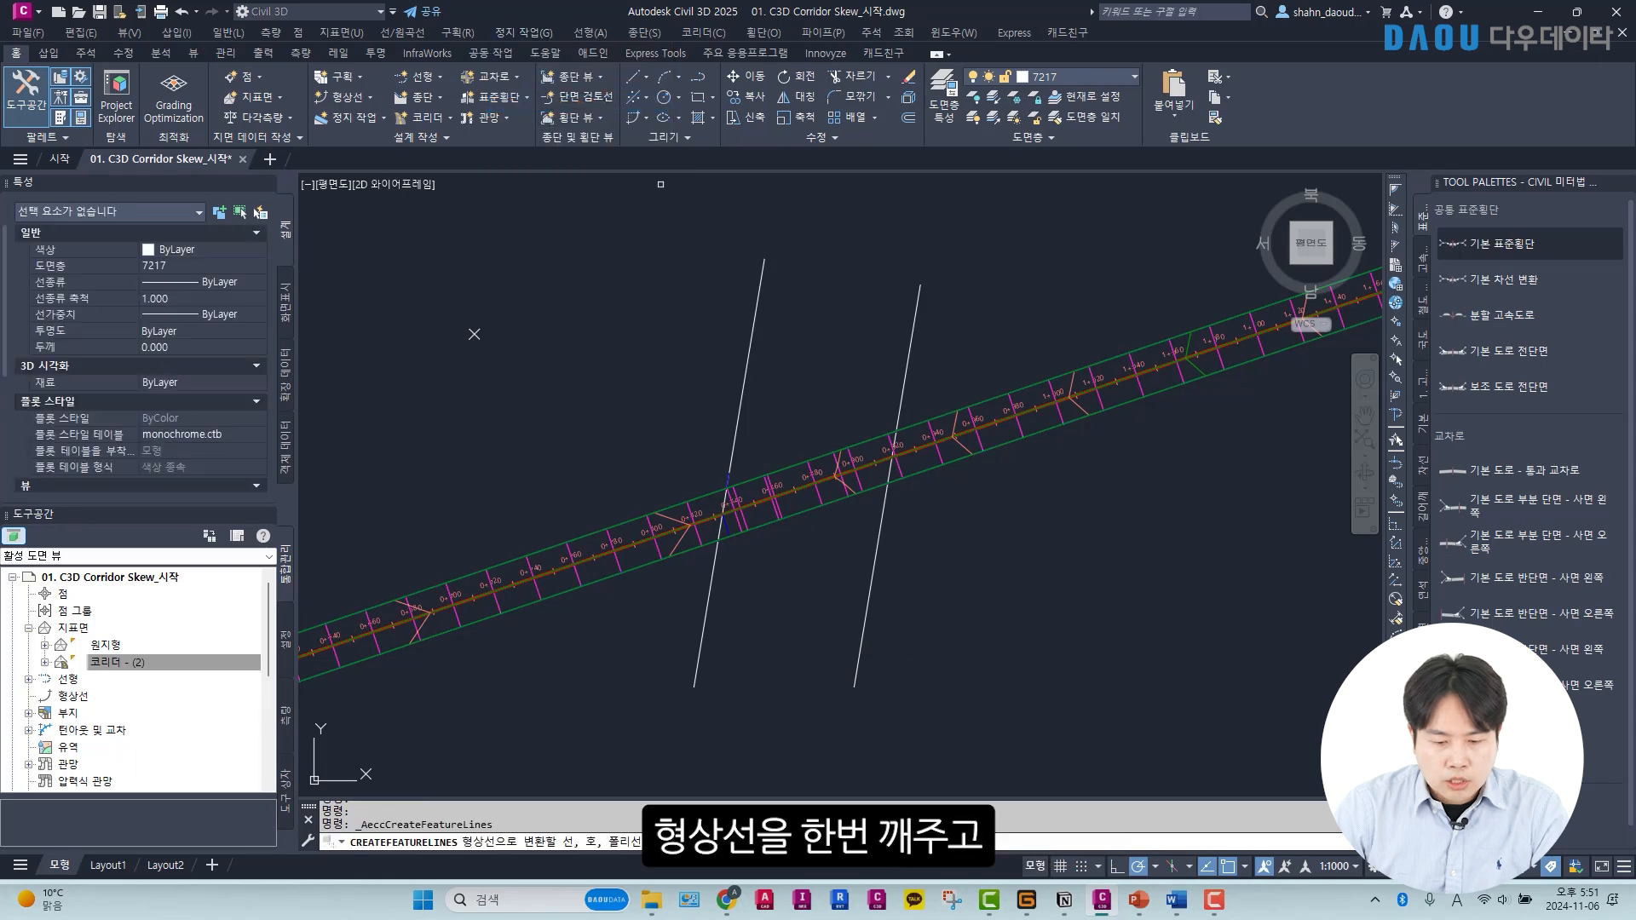
{"action": "left_click", "coordinate": [800, 518]}
{"action": "left_click", "coordinate": [864, 576]}
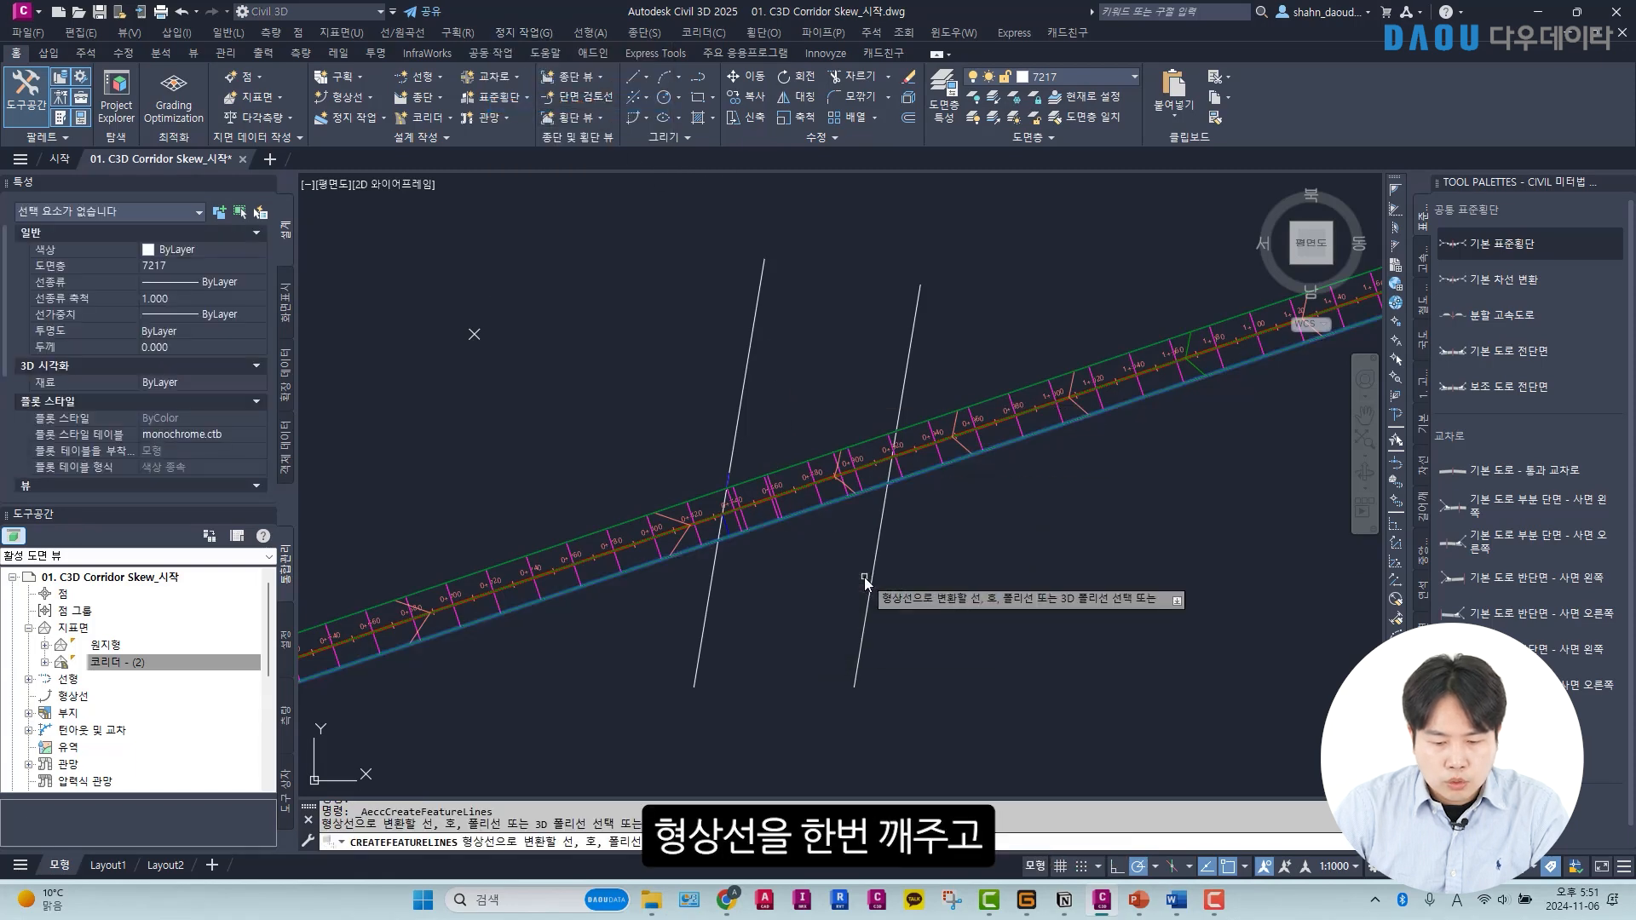
{"action": "key", "text": "Return"}
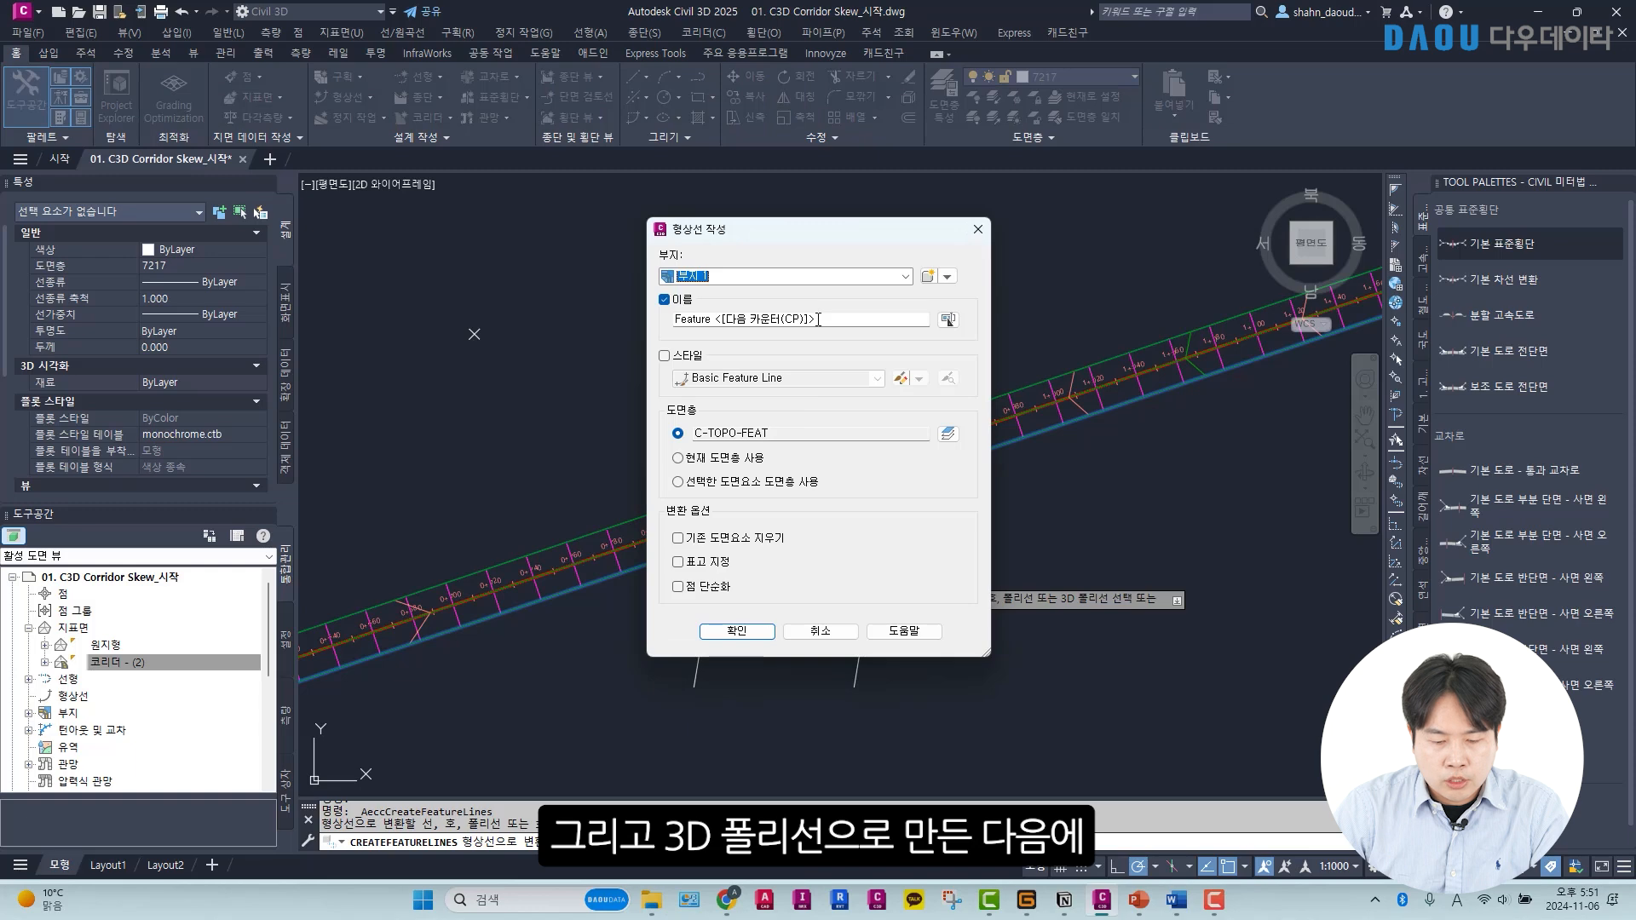
{"action": "type", "text": "d"}
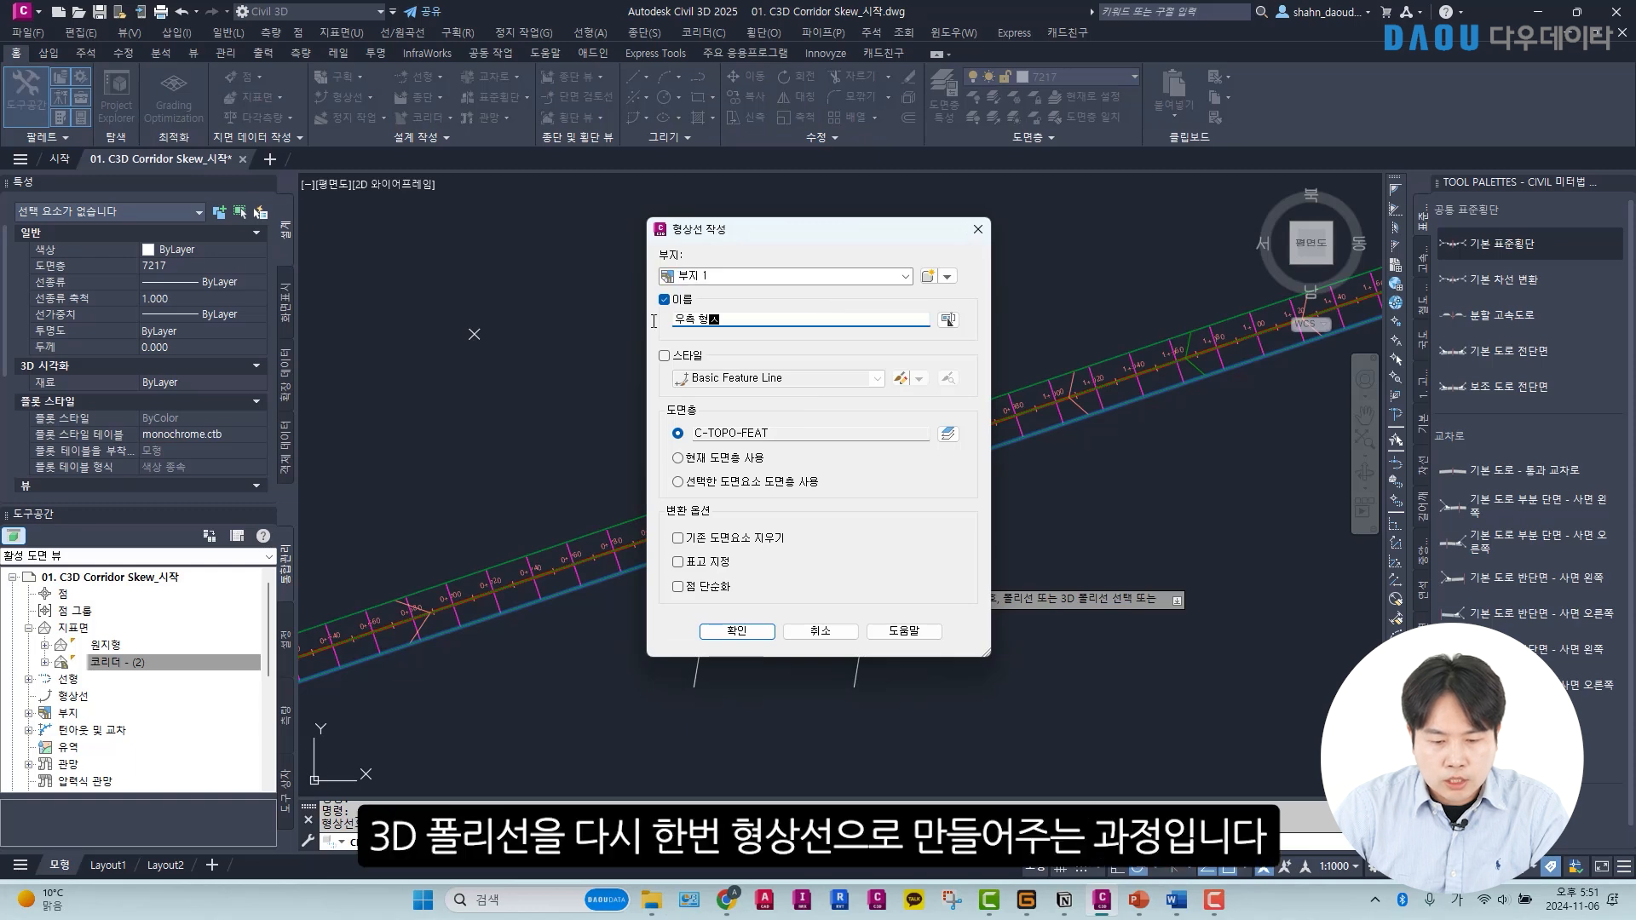
{"action": "left_click", "coordinate": [747, 630]}
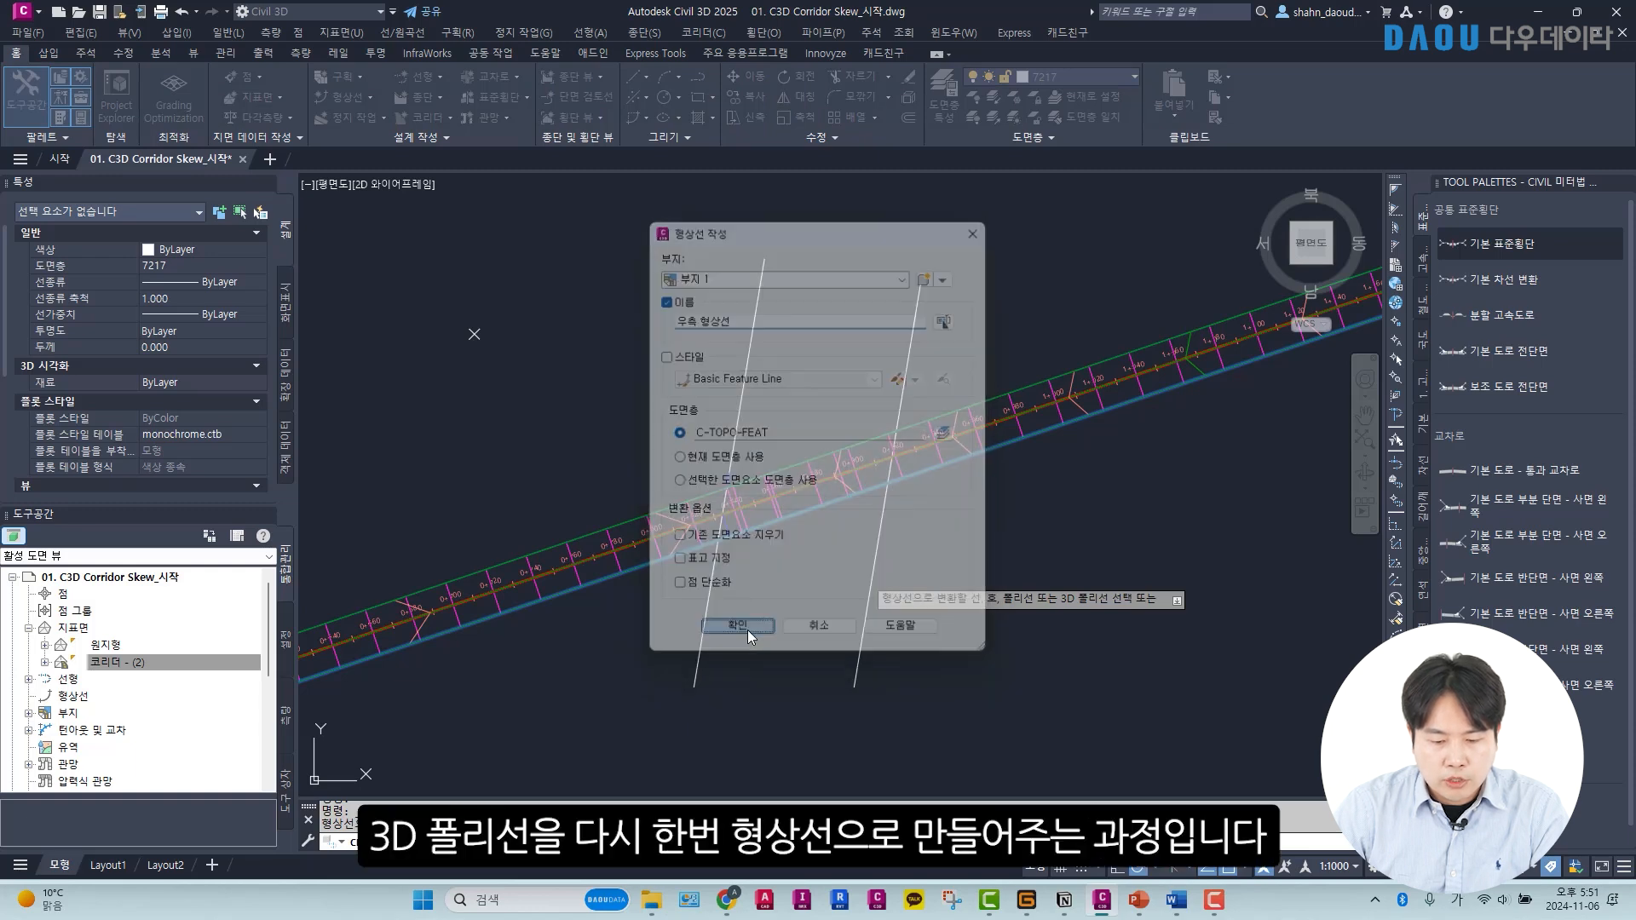
{"action": "left_click", "coordinate": [789, 517]}
{"action": "key", "text": "Escape"}
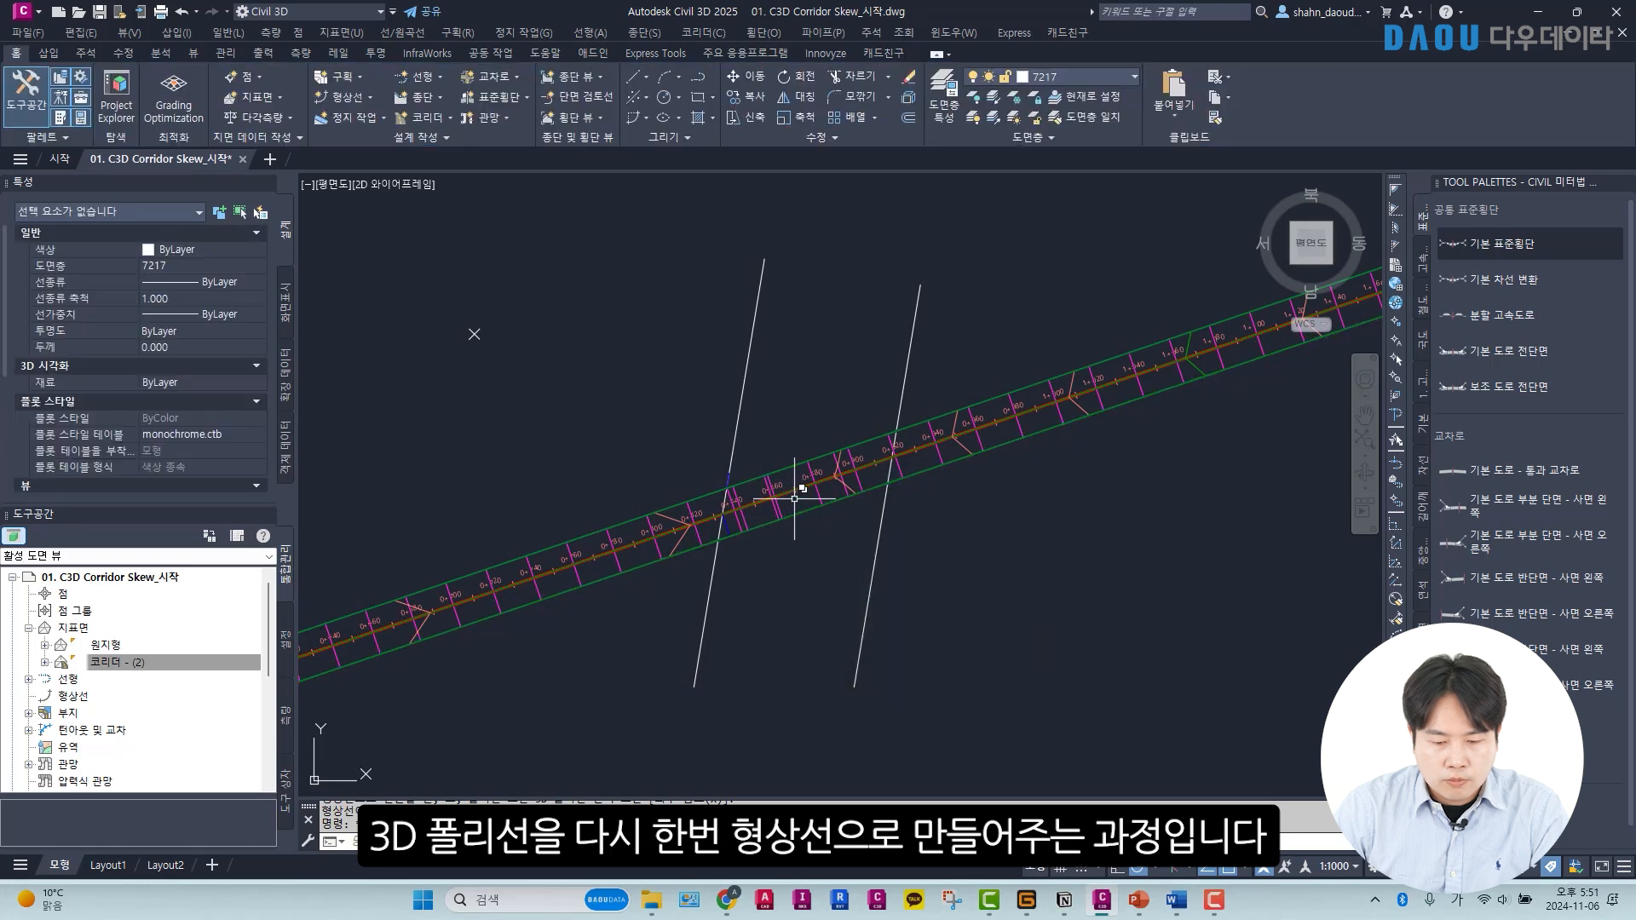
Create a named feature line in site 부지 1 from the 3D polyline along the corridor's upper edge.
{"action": "left_click", "coordinate": [796, 466]}
{"action": "key", "text": "Escape"}
{"action": "left_click", "coordinate": [523, 33]}
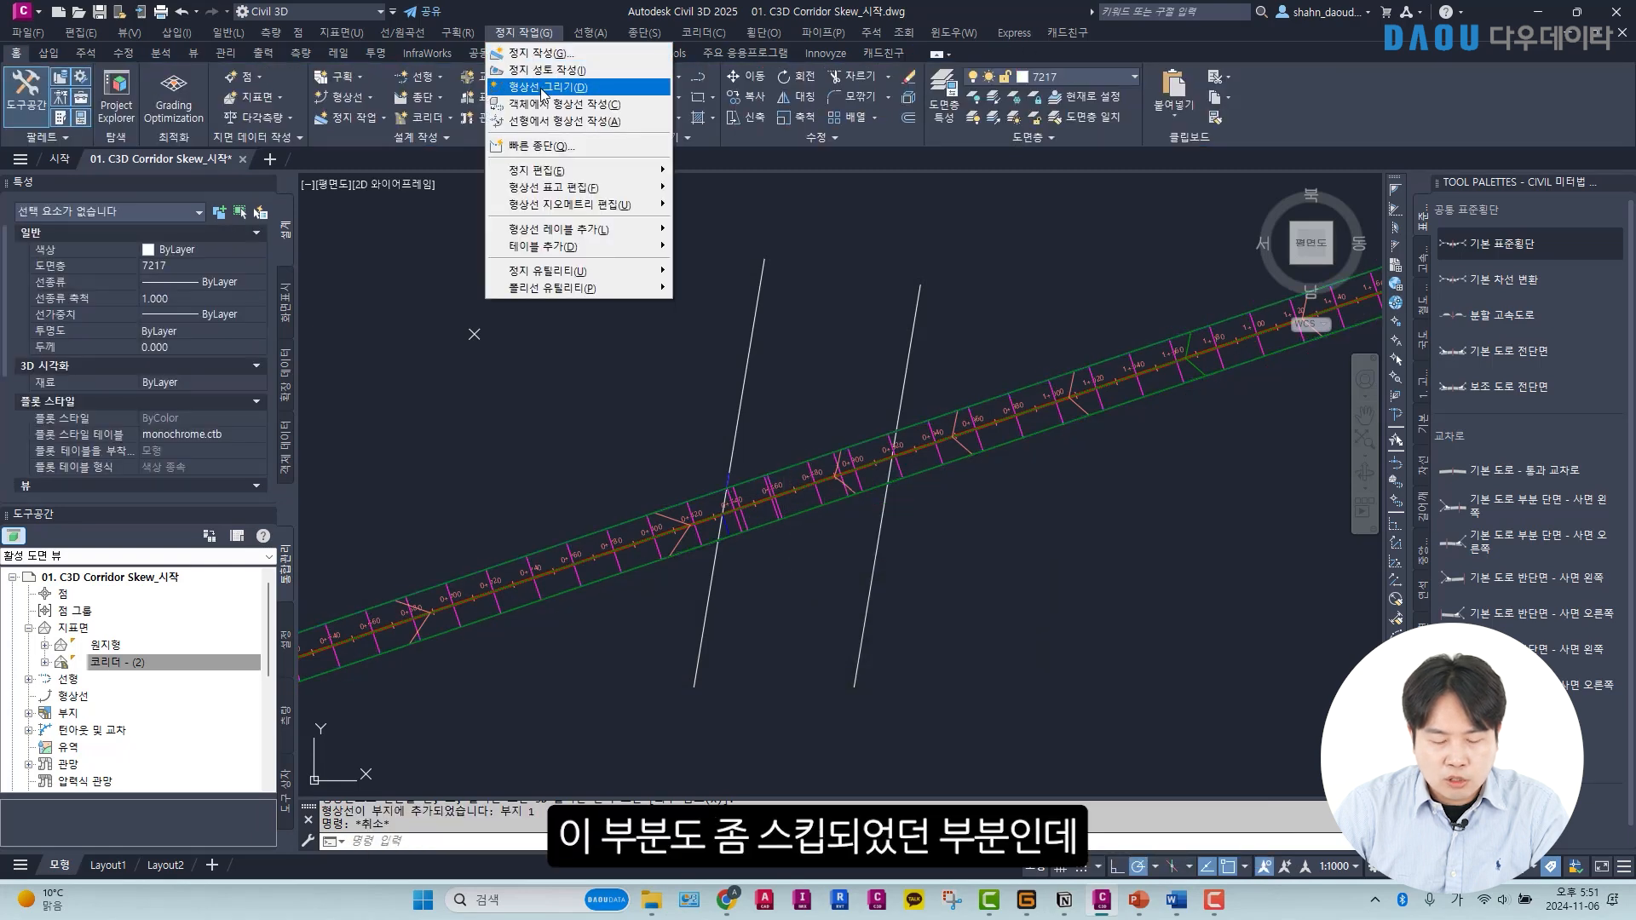
{"action": "left_click", "coordinate": [546, 106]}
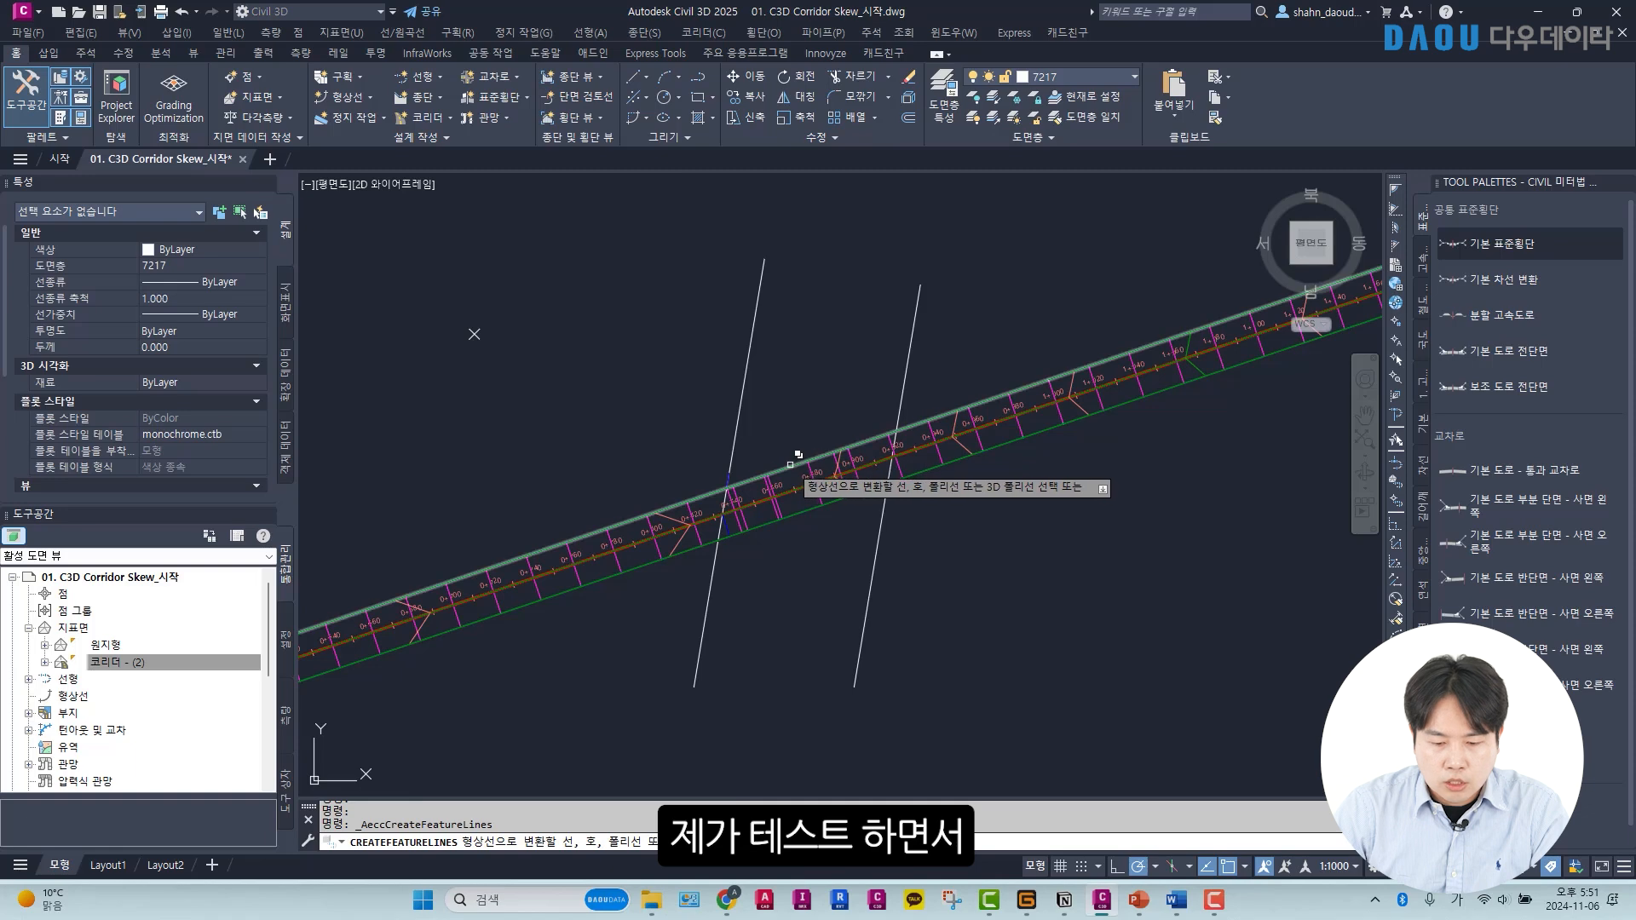
{"action": "left_click", "coordinate": [825, 484]}
{"action": "left_click", "coordinate": [877, 527]}
{"action": "key", "text": "Return"}
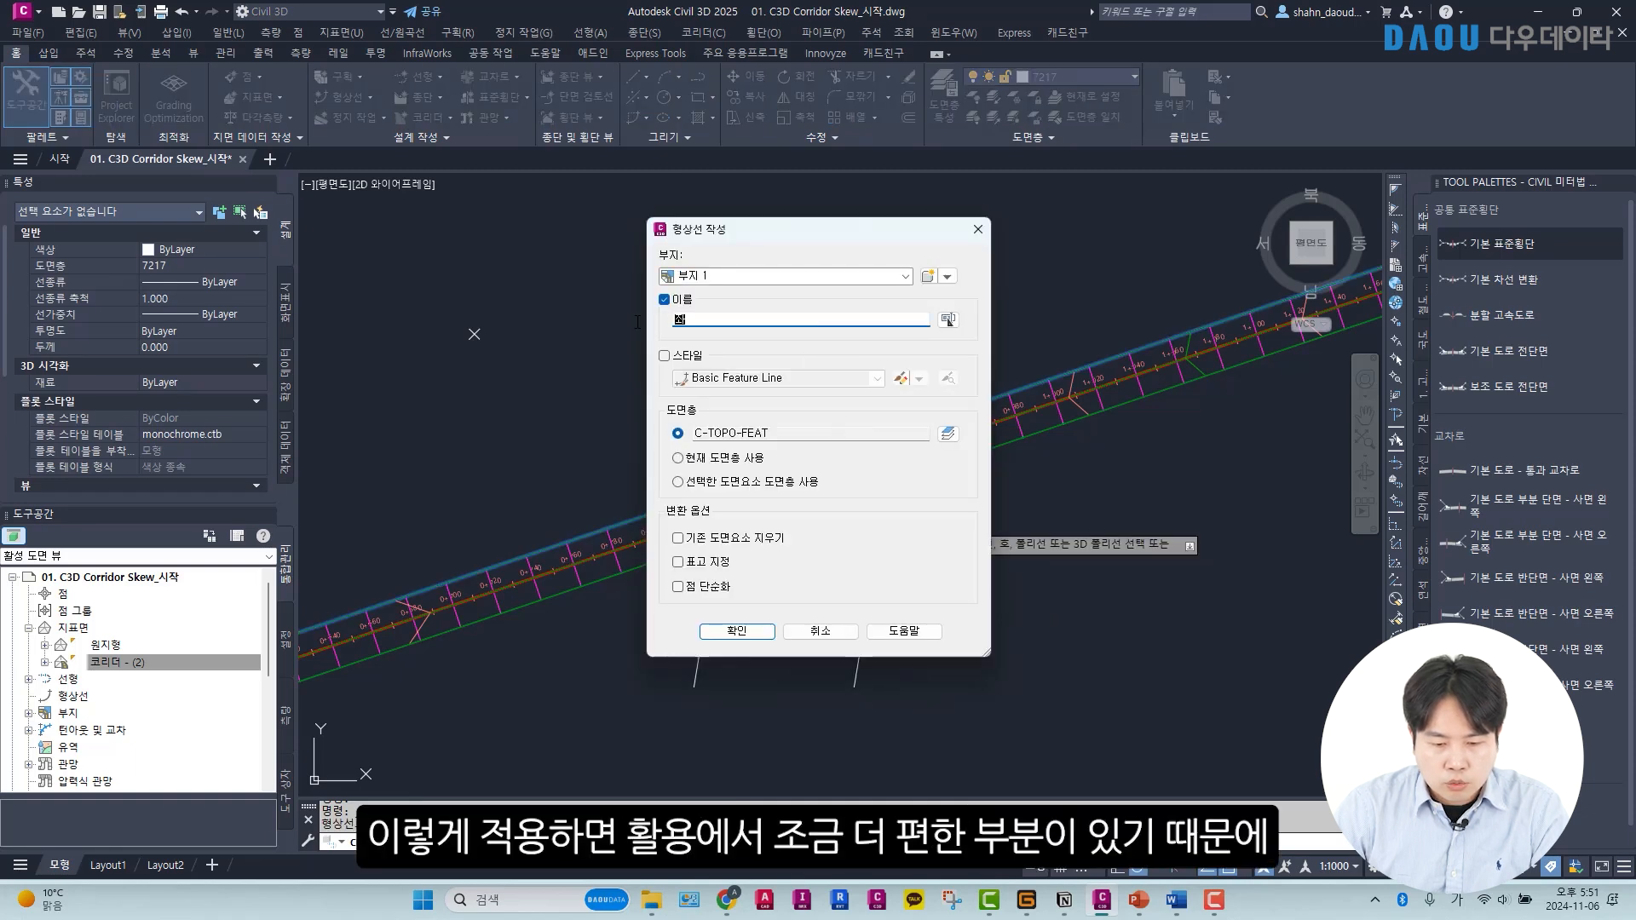
{"action": "left_click", "coordinate": [737, 631]}
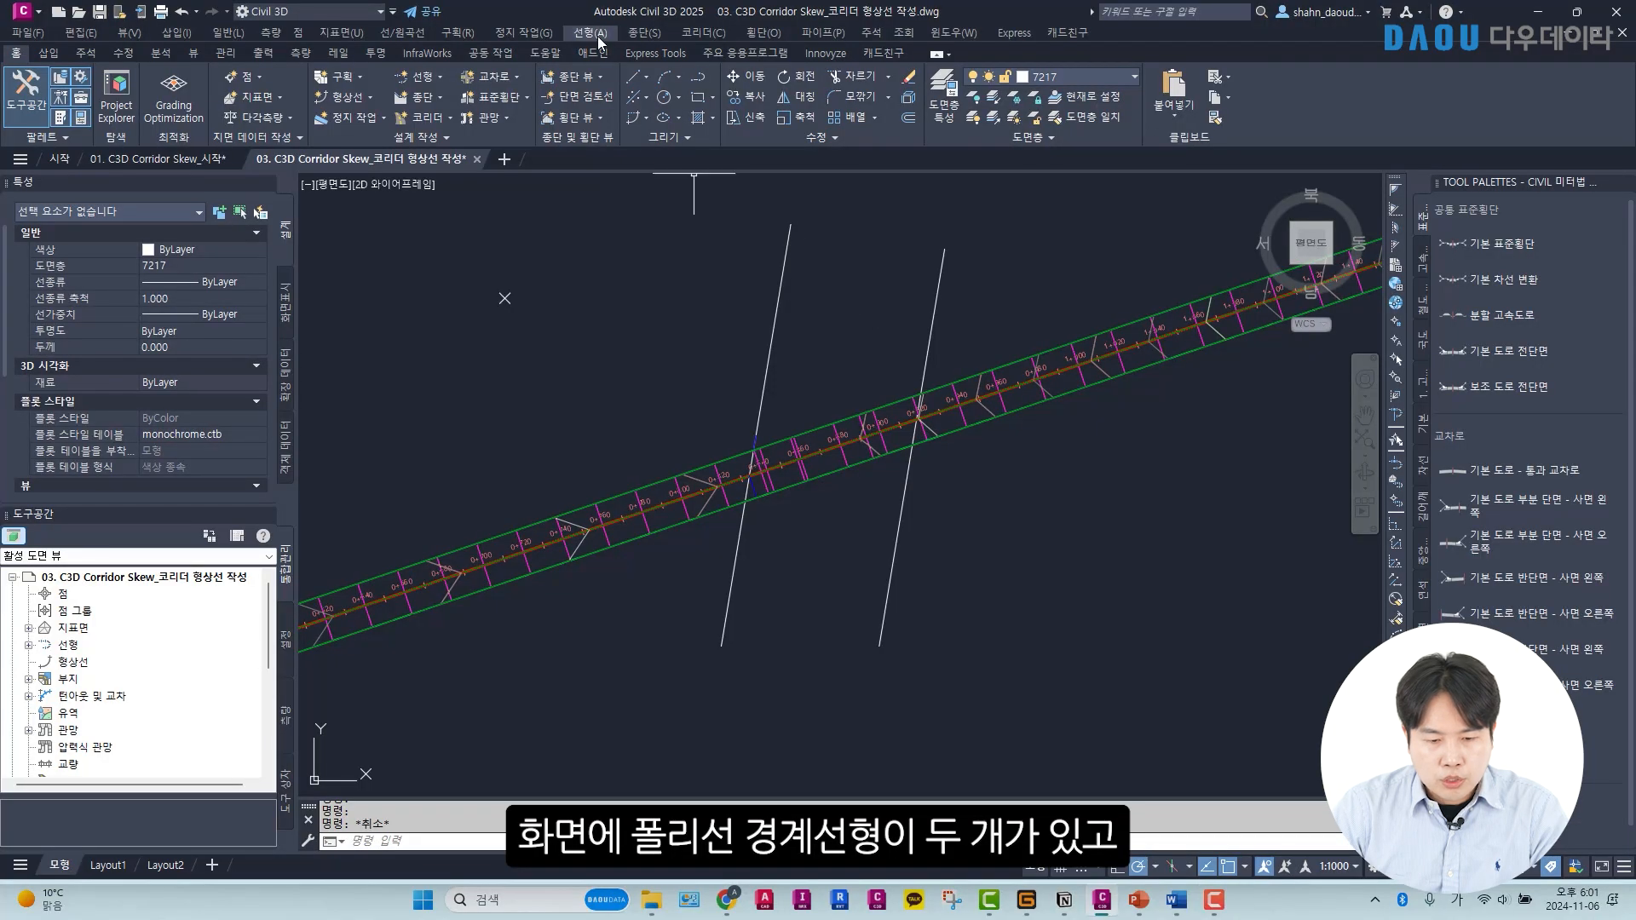
Create the alignment Skew 시점부 선형 from the left boundary polyline, without curves between tangents and keeping the original polyline.
{"action": "left_click", "coordinate": [599, 33]}
{"action": "left_click", "coordinate": [631, 168]}
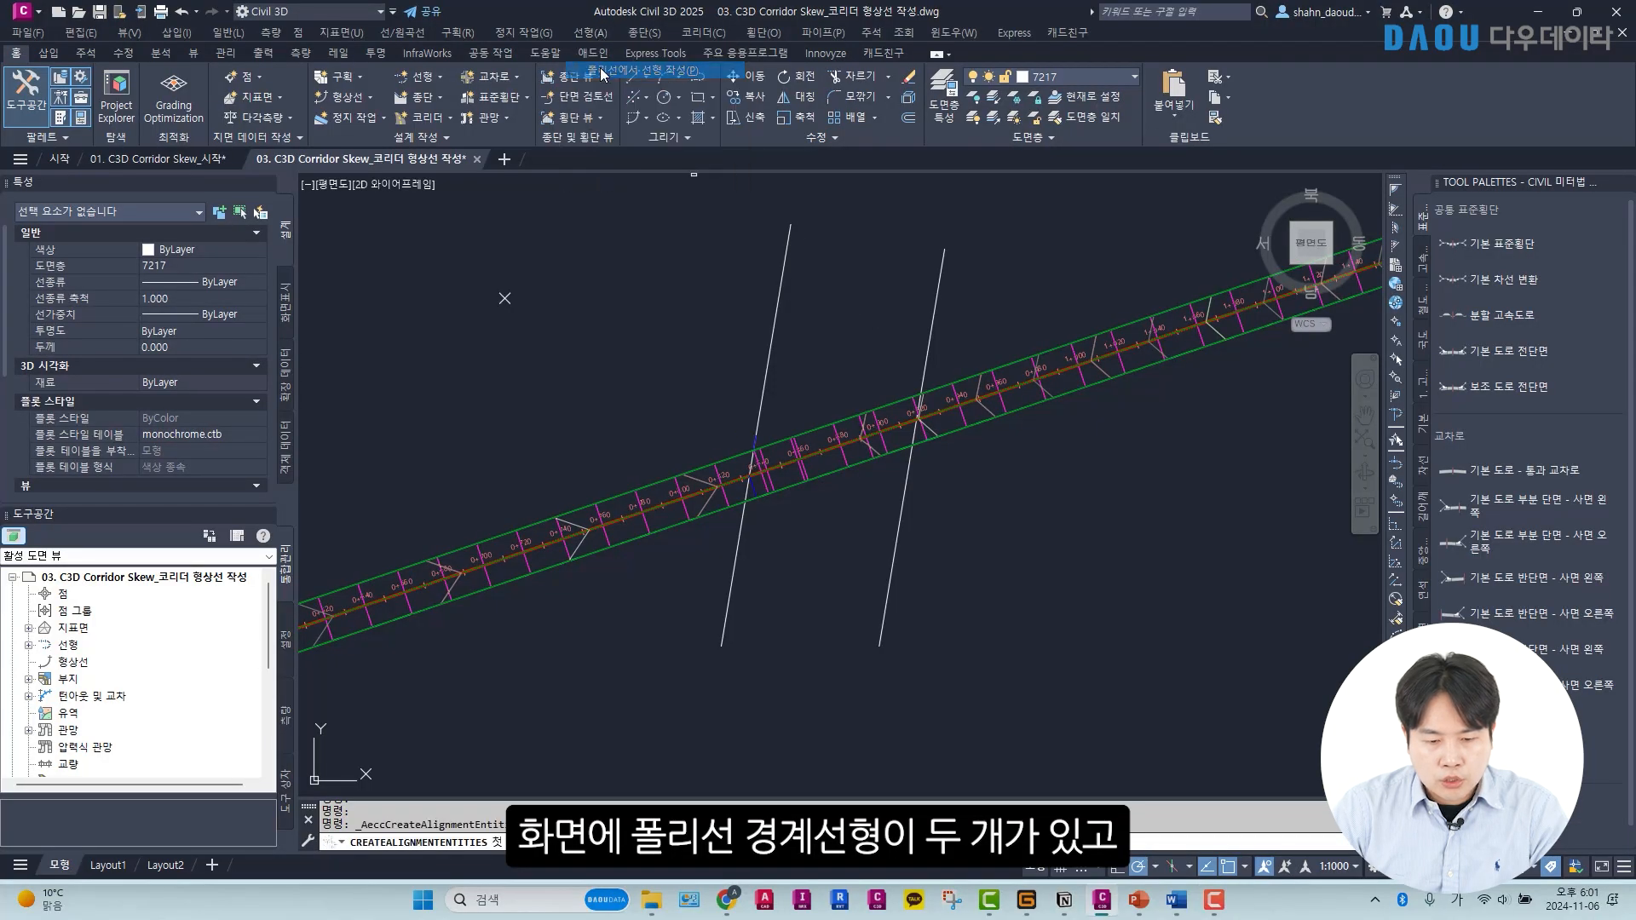
{"action": "left_click", "coordinate": [781, 273]}
{"action": "key", "text": "Return"}
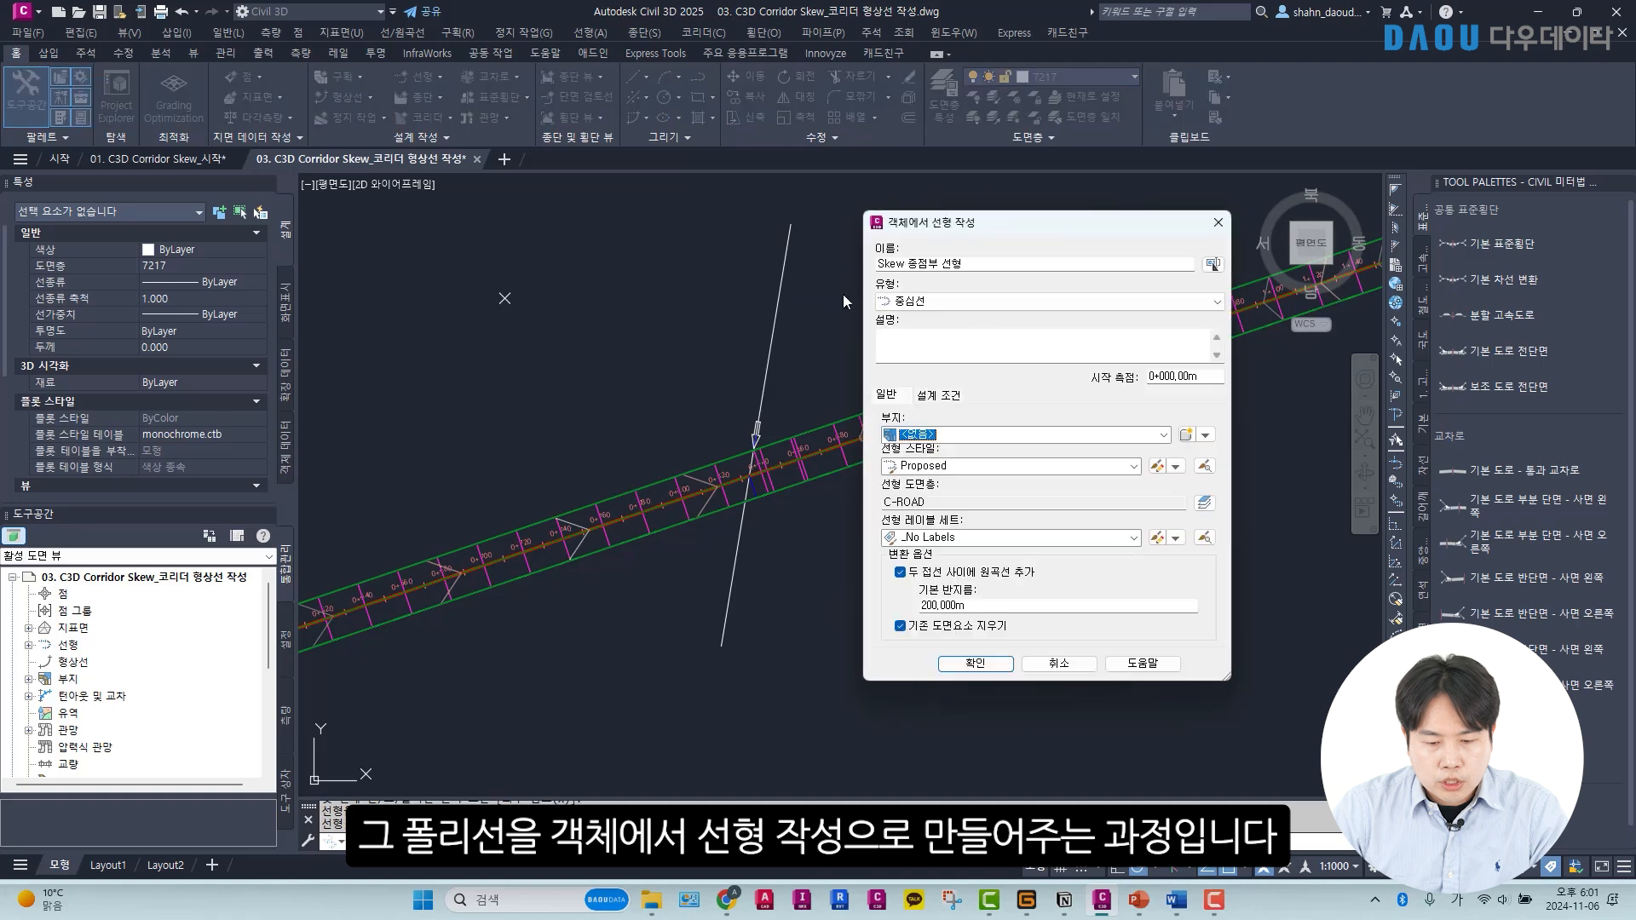
{"action": "left_click", "coordinate": [918, 269]}
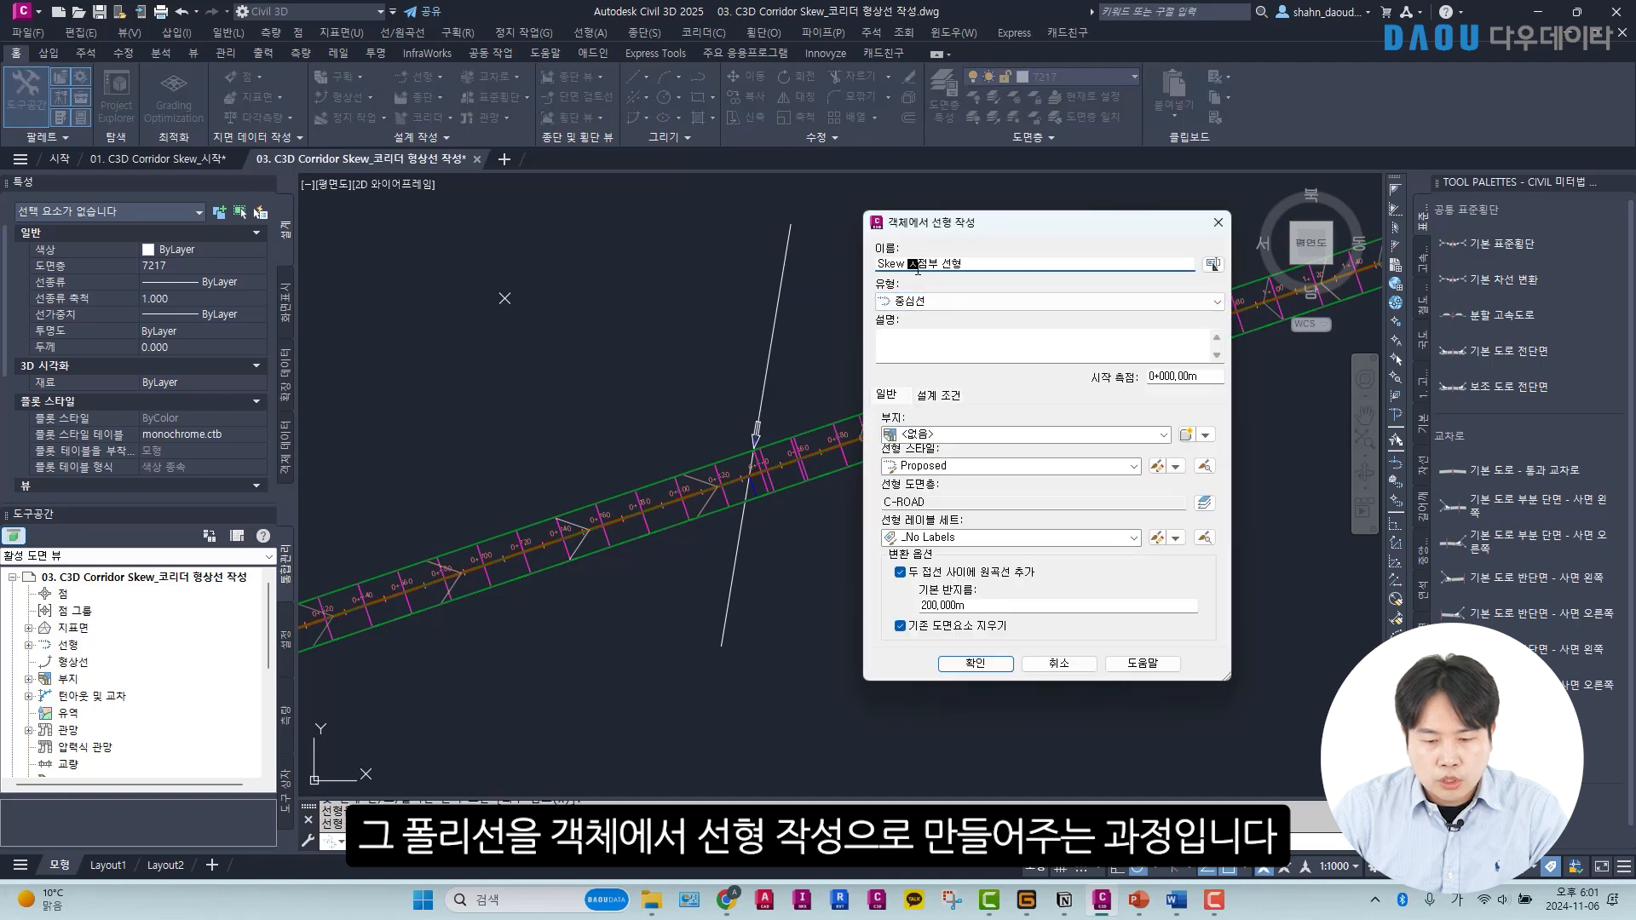
{"action": "left_click", "coordinate": [957, 575]}
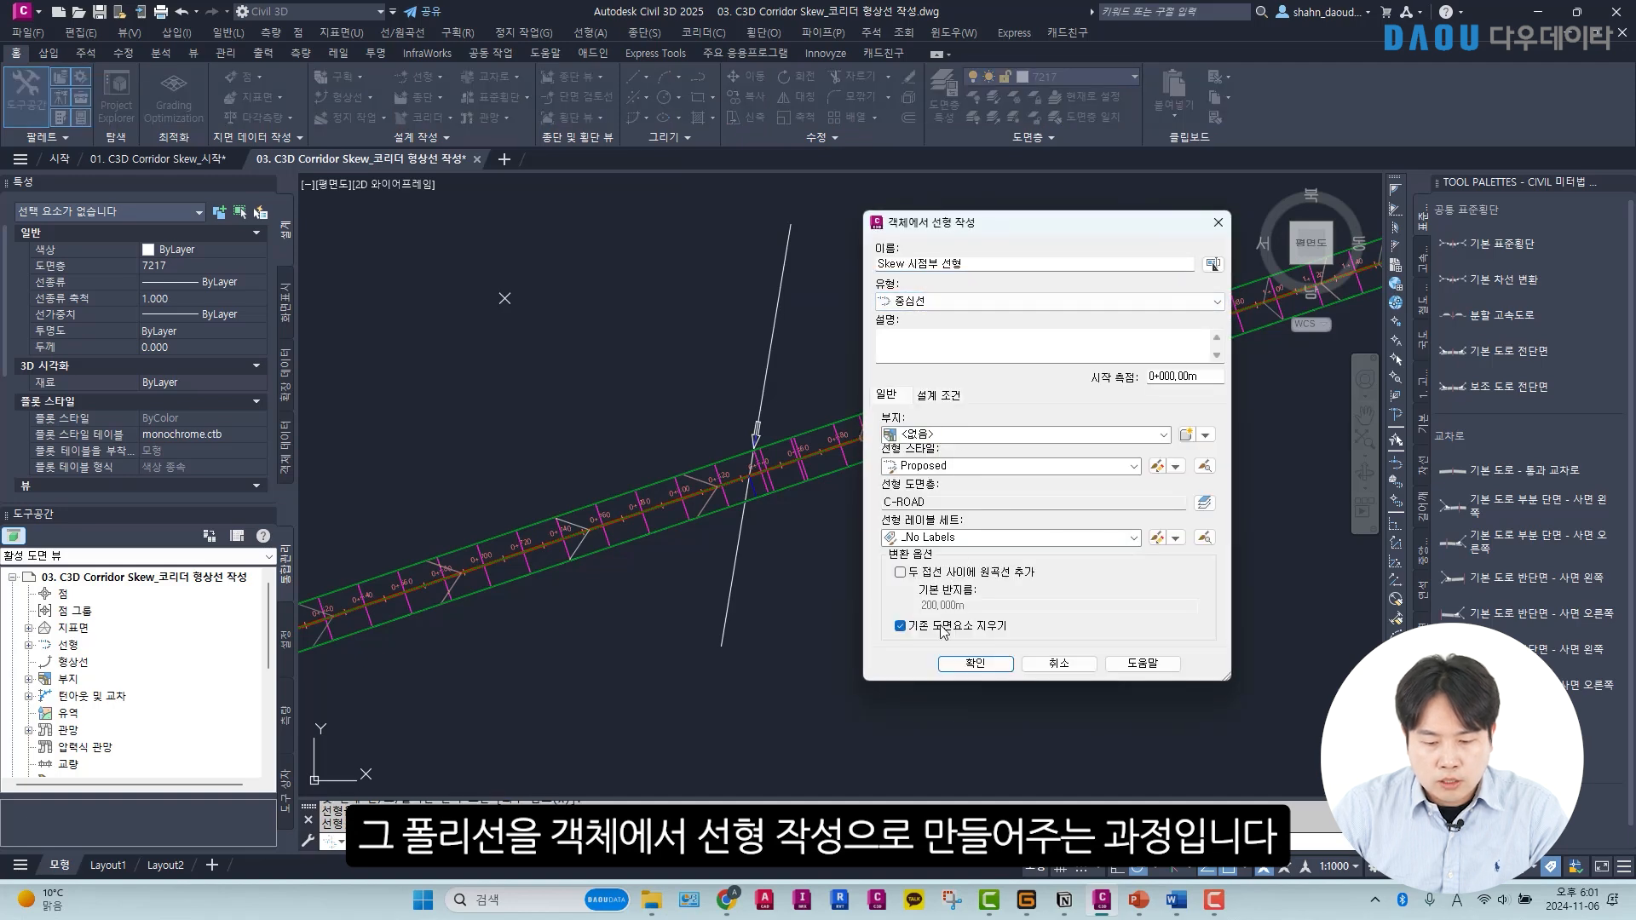
{"action": "left_click", "coordinate": [976, 663]}
Create the alignment Skew 종점부 선형 from the right boundary polyline, without curves between tangents and keeping the original polyline.
{"action": "left_click", "coordinate": [590, 32]}
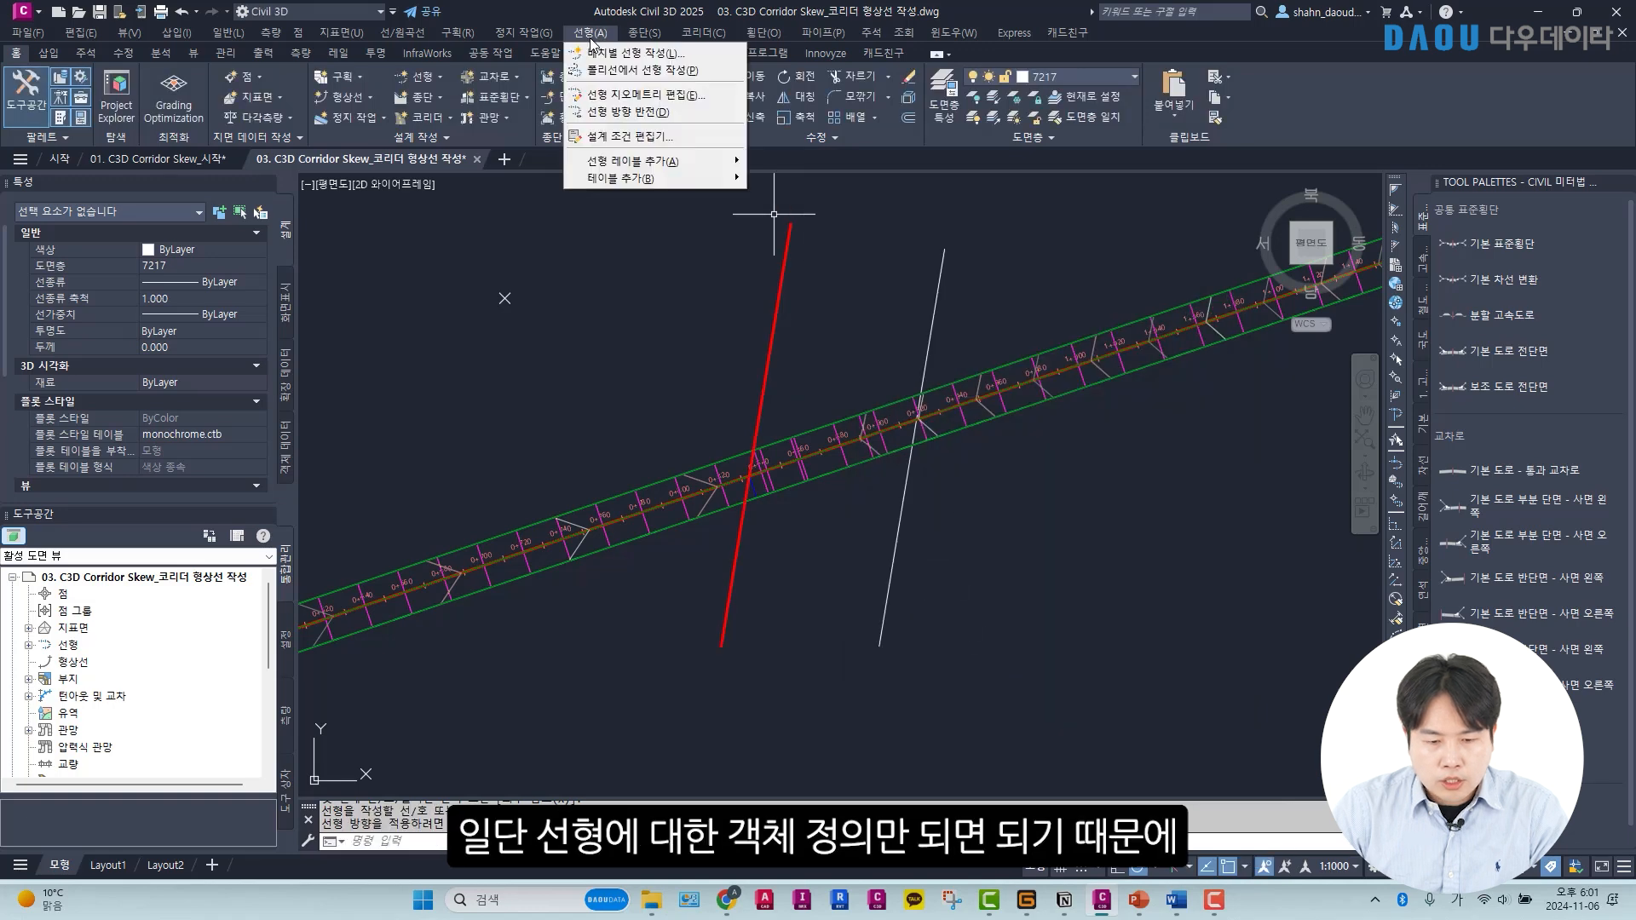
{"action": "left_click", "coordinate": [609, 68]}
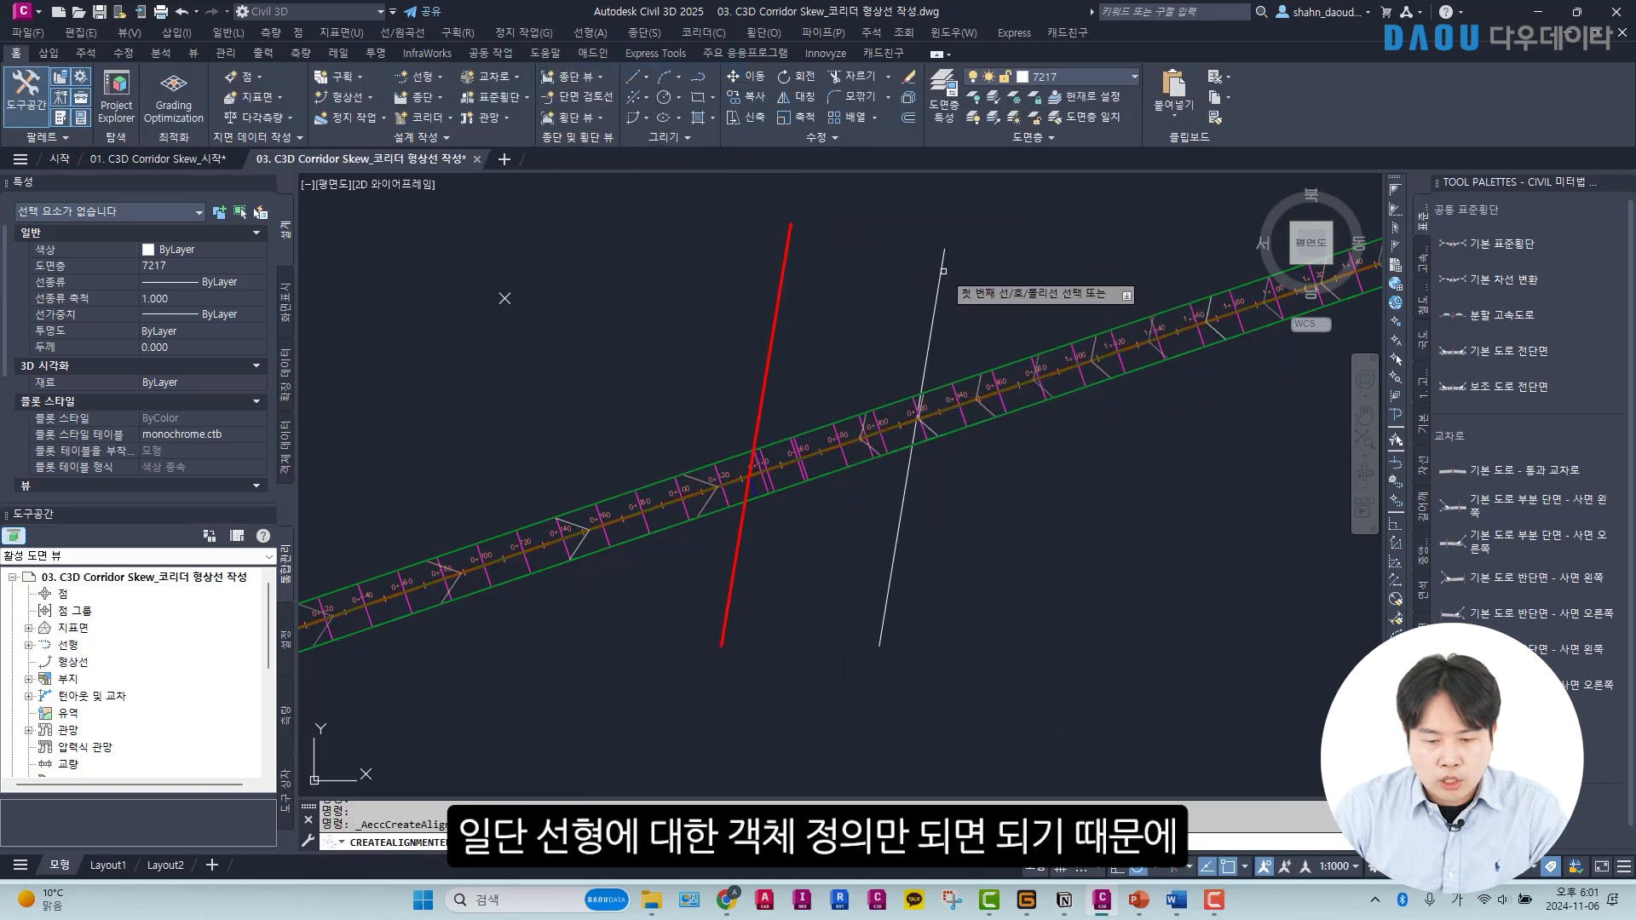
{"action": "left_click", "coordinate": [941, 279]}
{"action": "key", "text": "Return"}
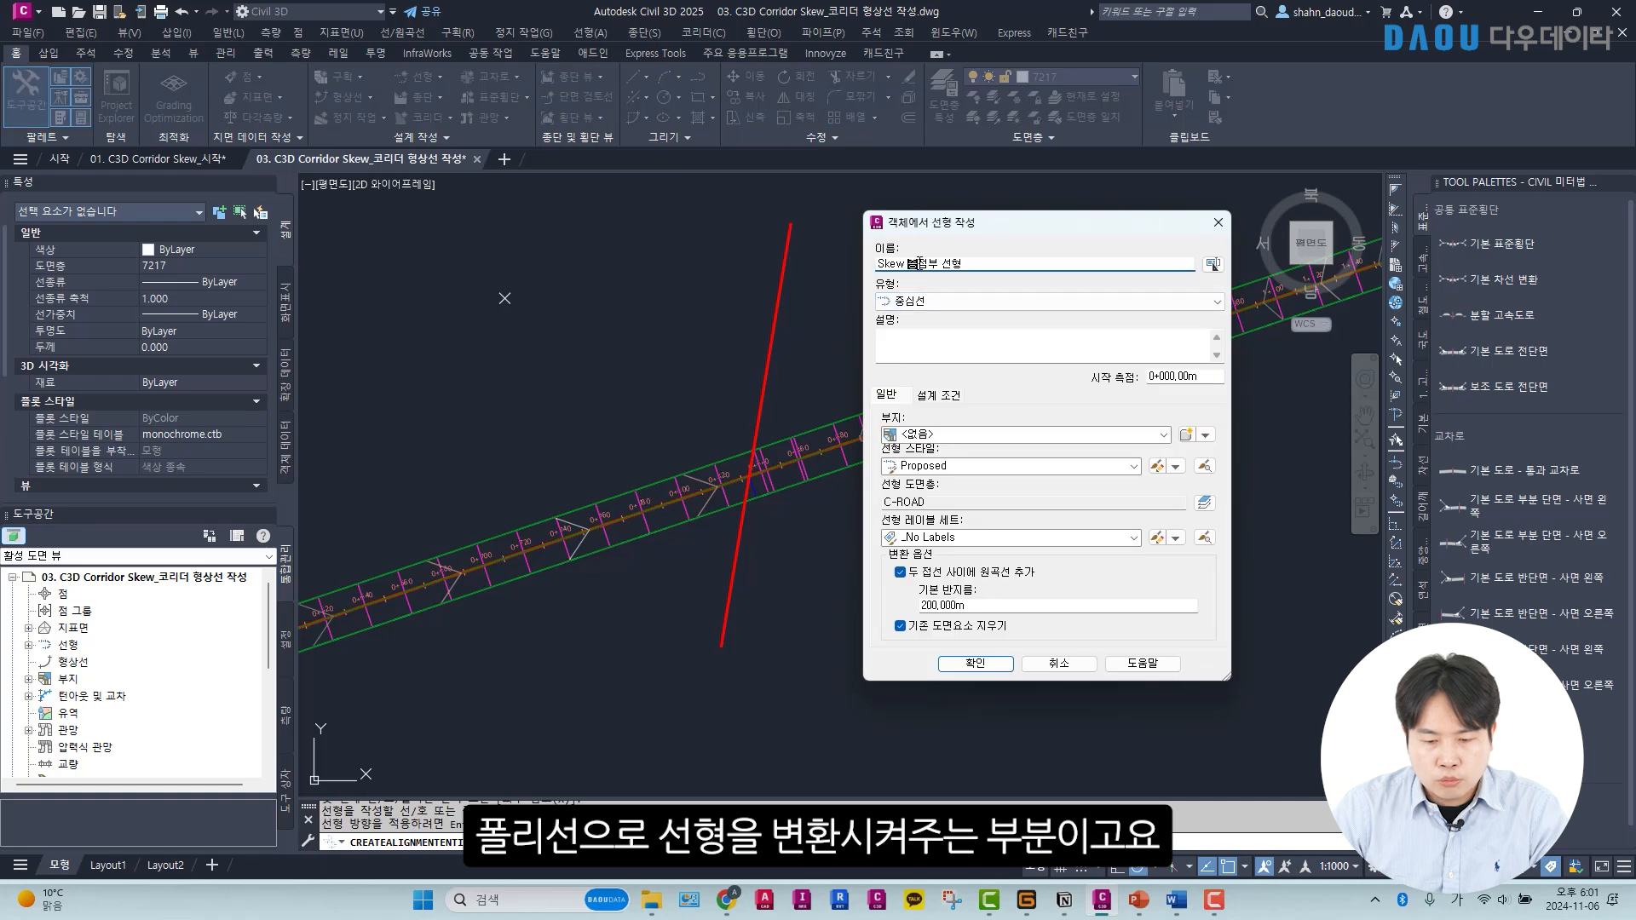
{"action": "left_click", "coordinate": [948, 573]}
{"action": "left_click", "coordinate": [949, 573]}
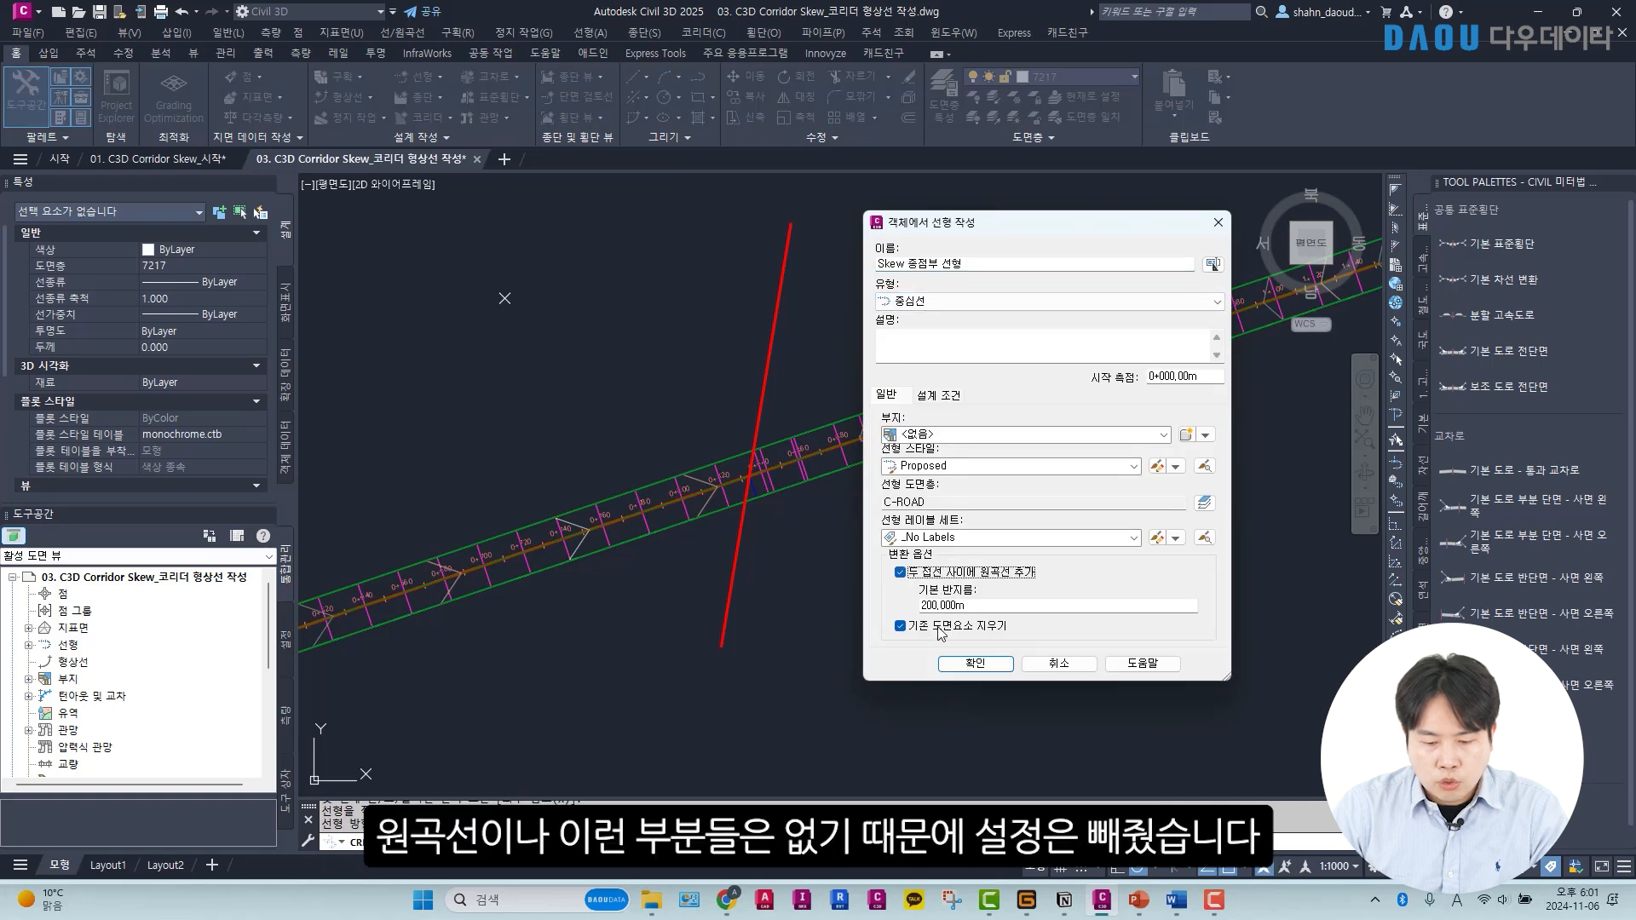
{"action": "left_click", "coordinate": [964, 575]}
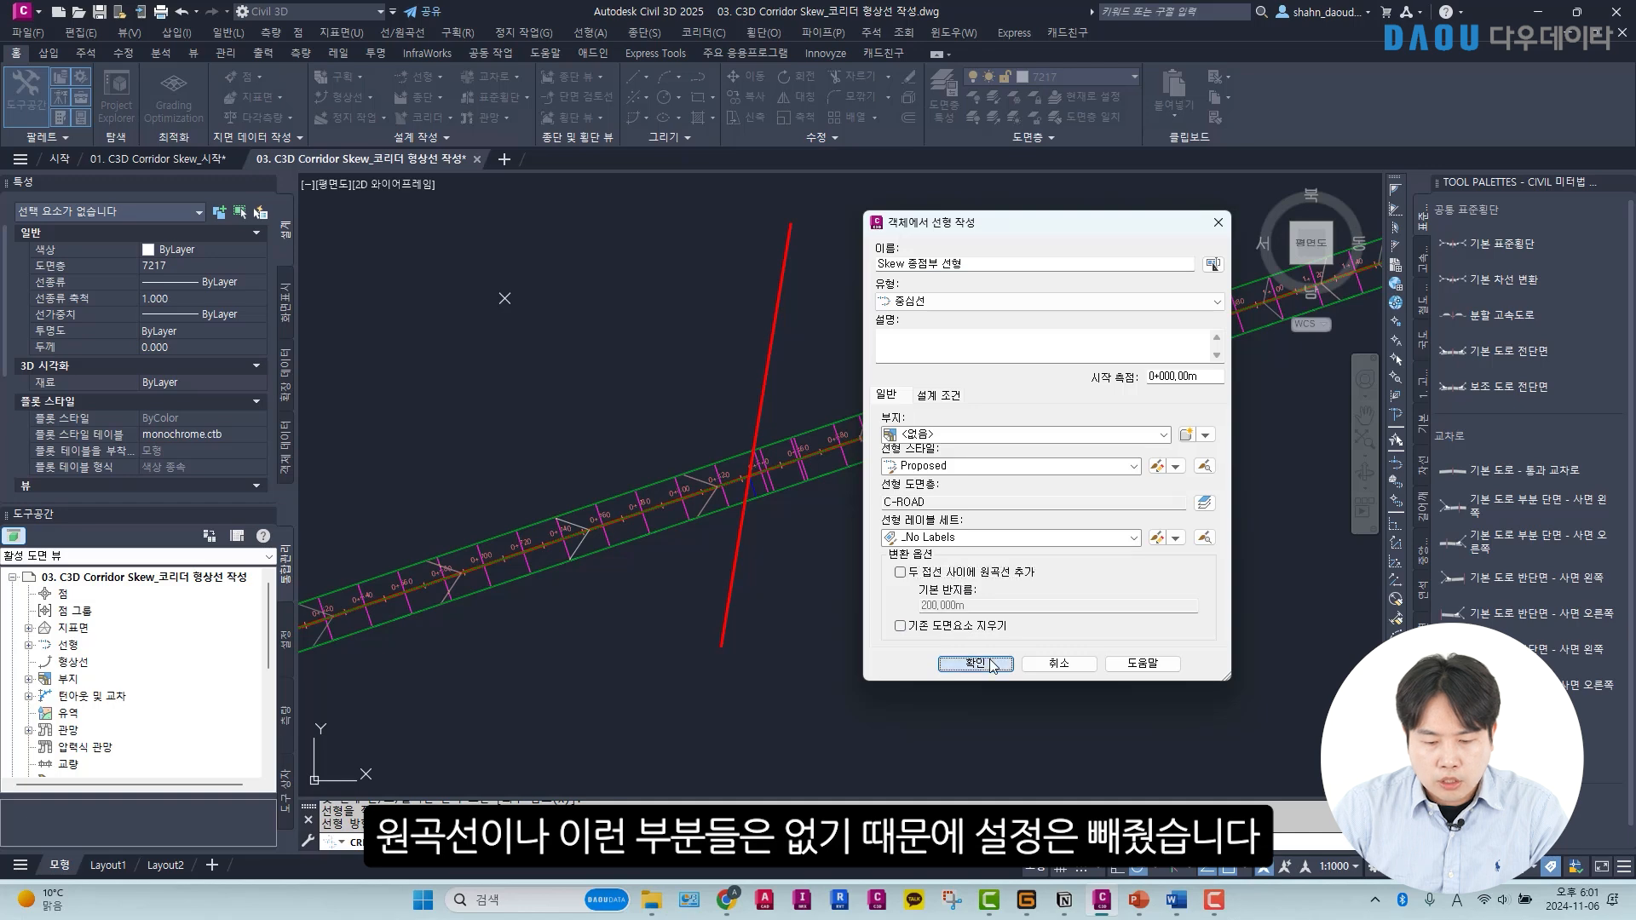
{"action": "left_click", "coordinate": [976, 663]}
Sample a profile of Skew 타겟용 코리더 지표면 along Skew 시점부 선형 and place its profile view above the site boundary.
{"action": "left_click", "coordinate": [798, 290]}
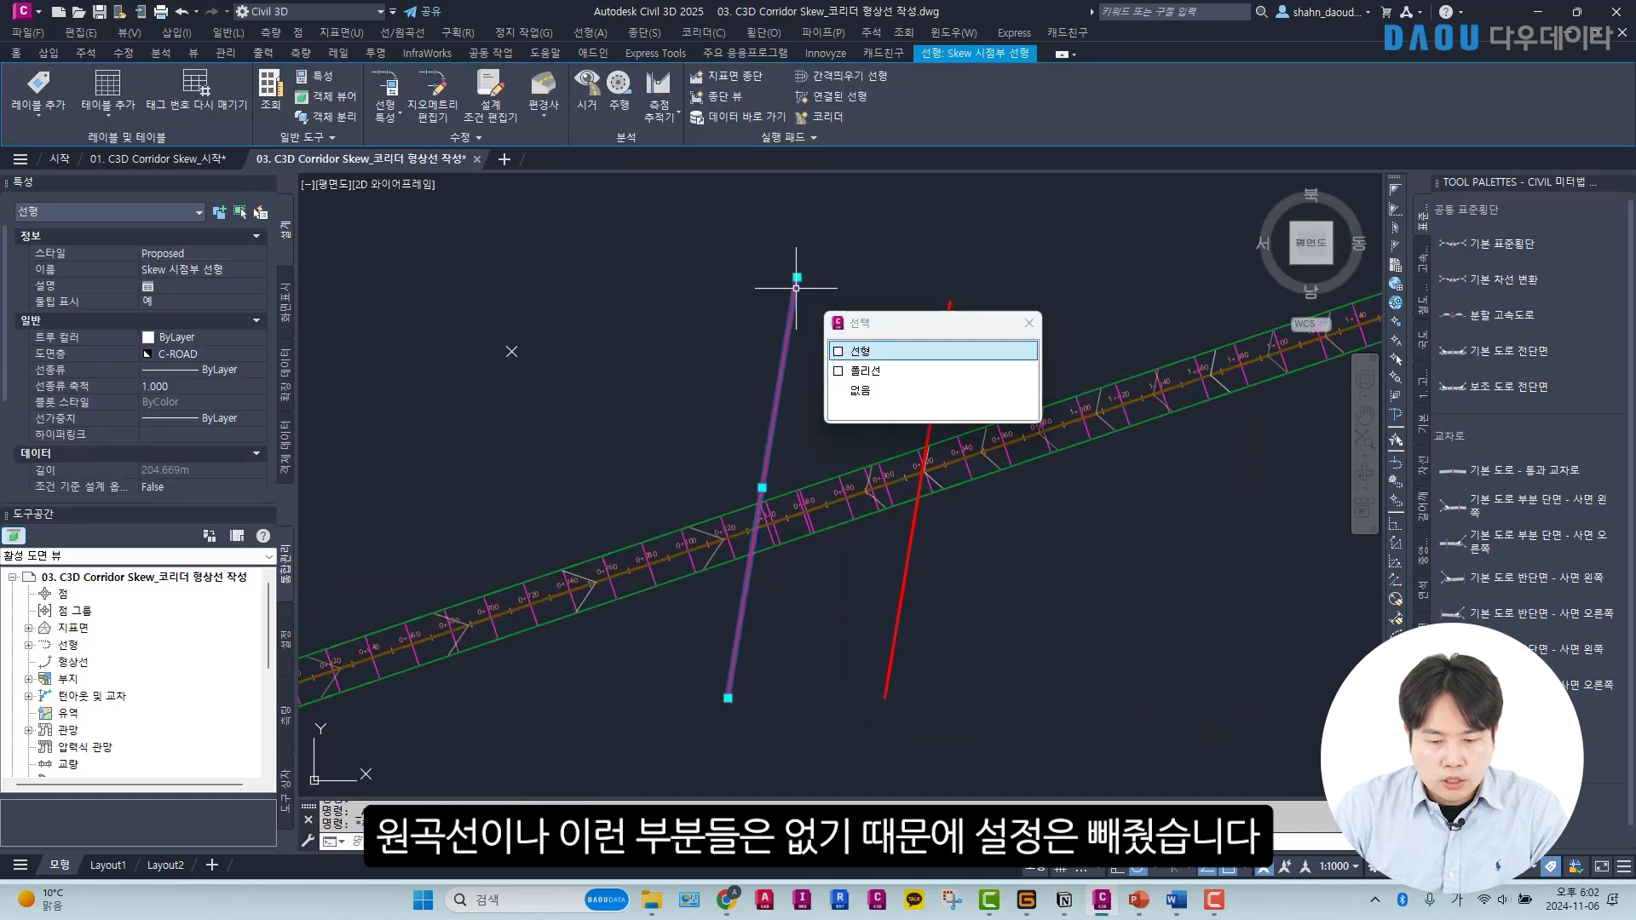
{"action": "left_click", "coordinate": [752, 84]}
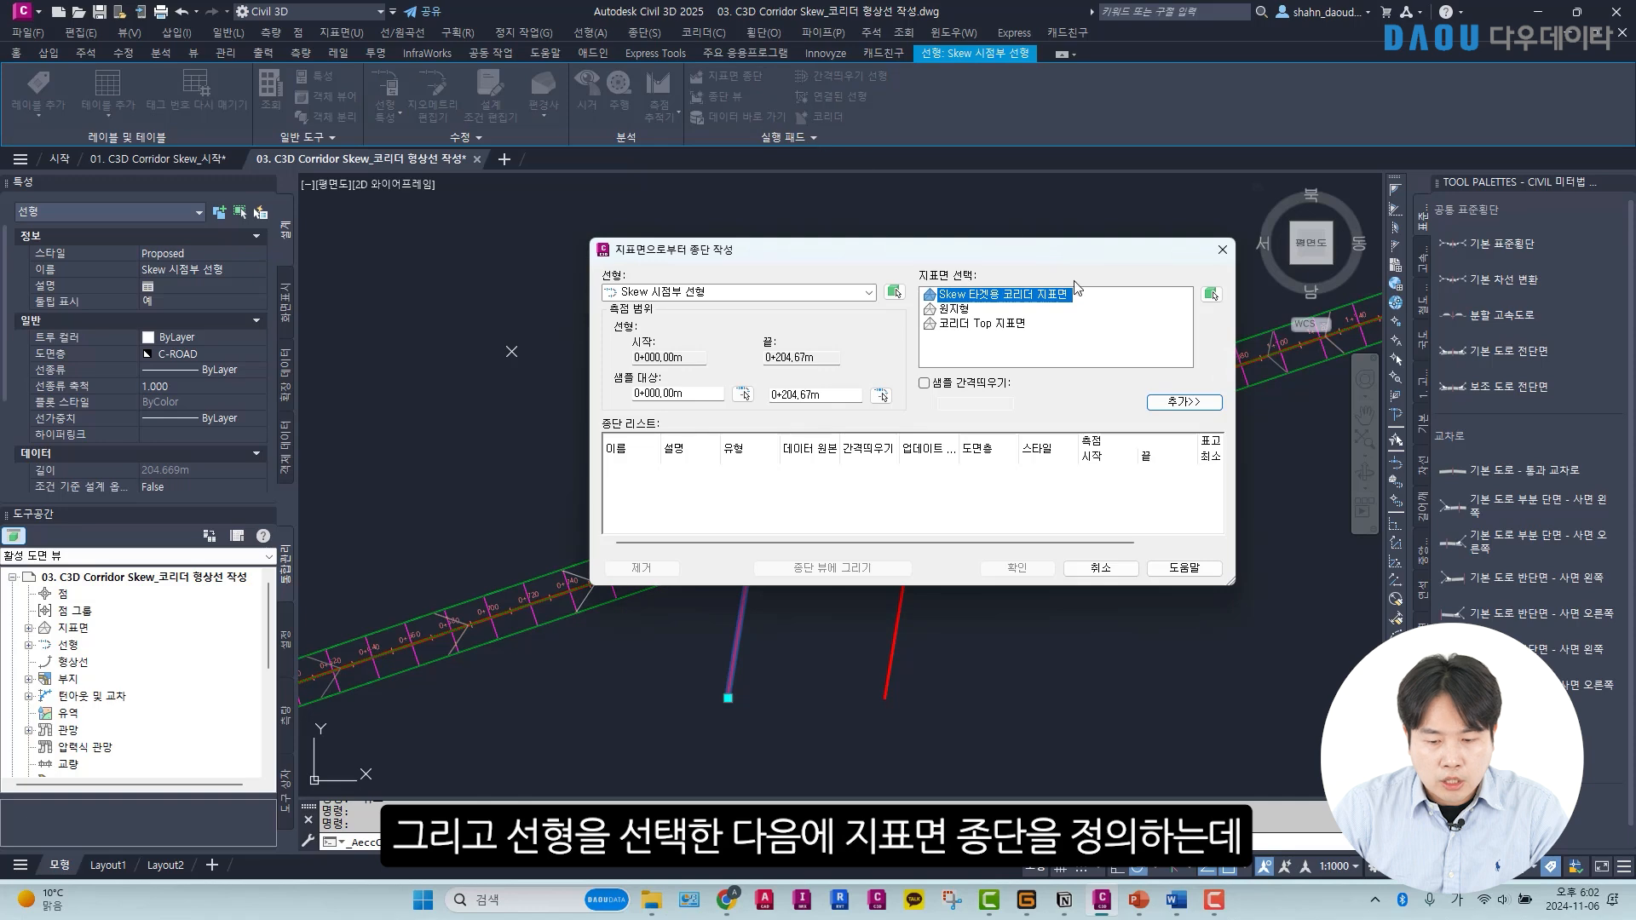
{"action": "left_click", "coordinate": [1177, 404]}
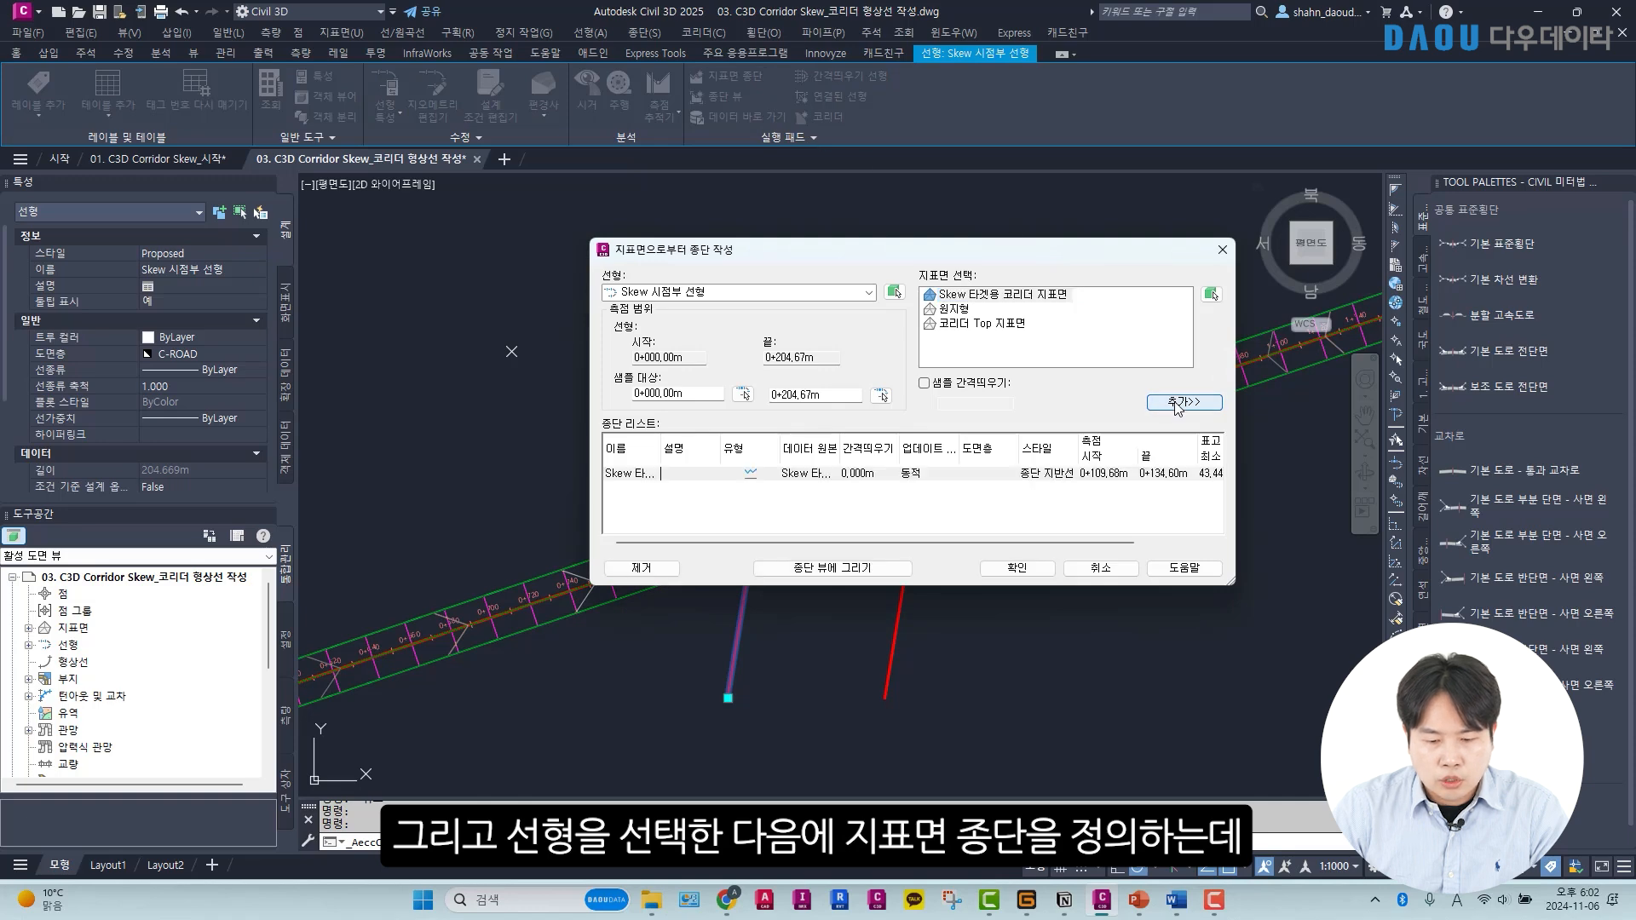
{"action": "left_click", "coordinate": [882, 566]}
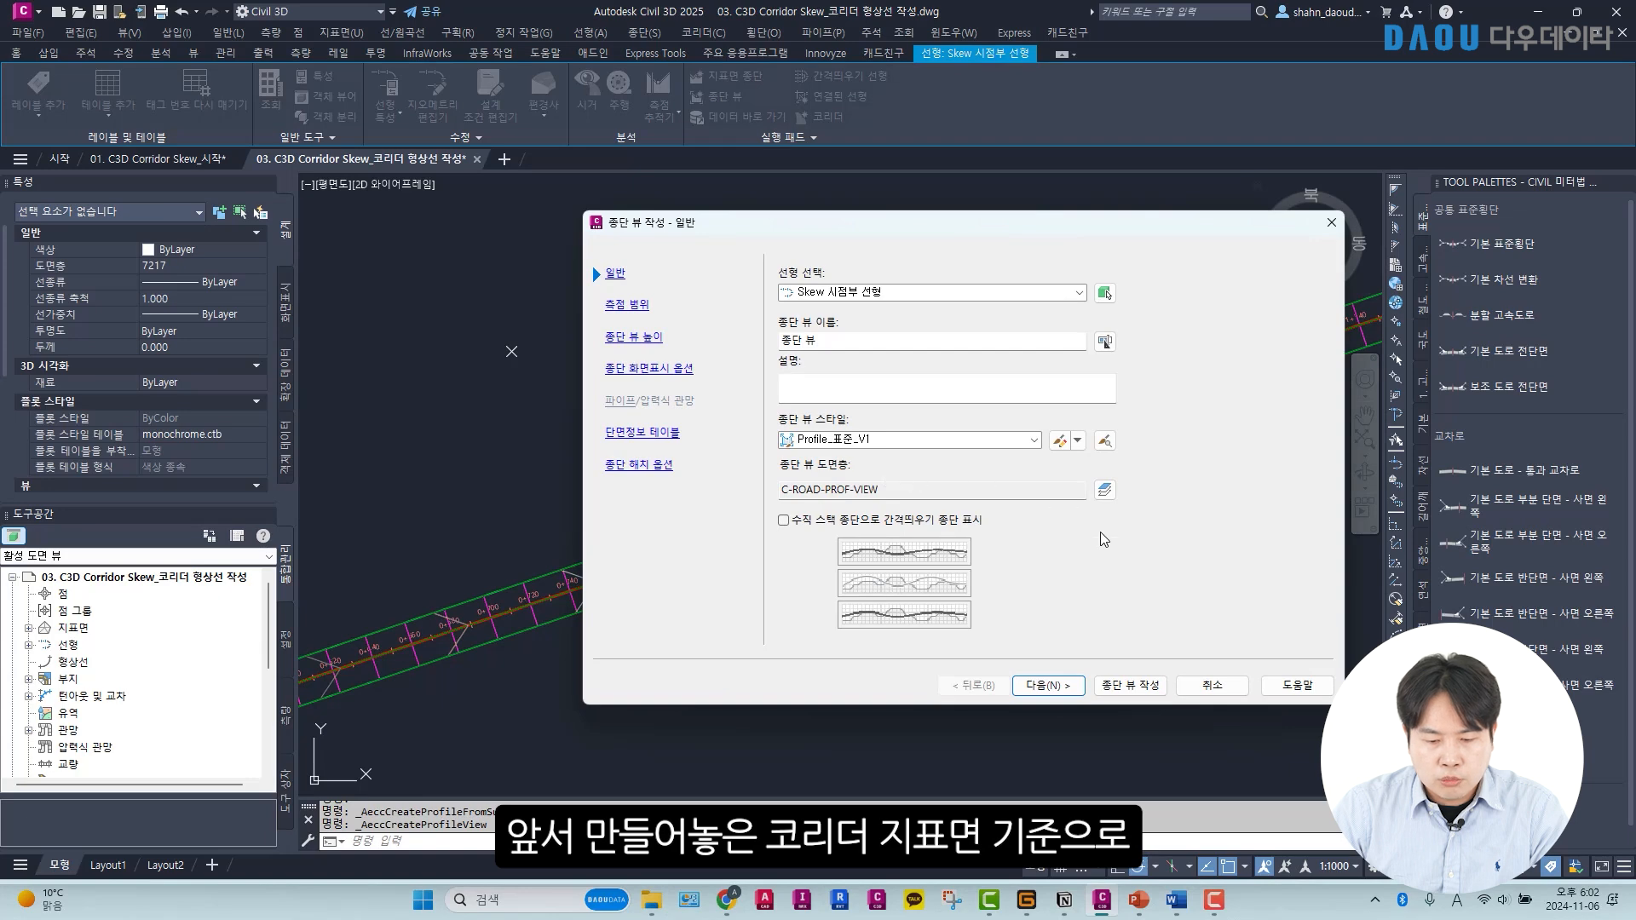
{"action": "left_click", "coordinate": [1130, 685]}
{"action": "scroll", "coordinate": [1023, 494], "scroll_direction": "down", "scroll_amount": 6}
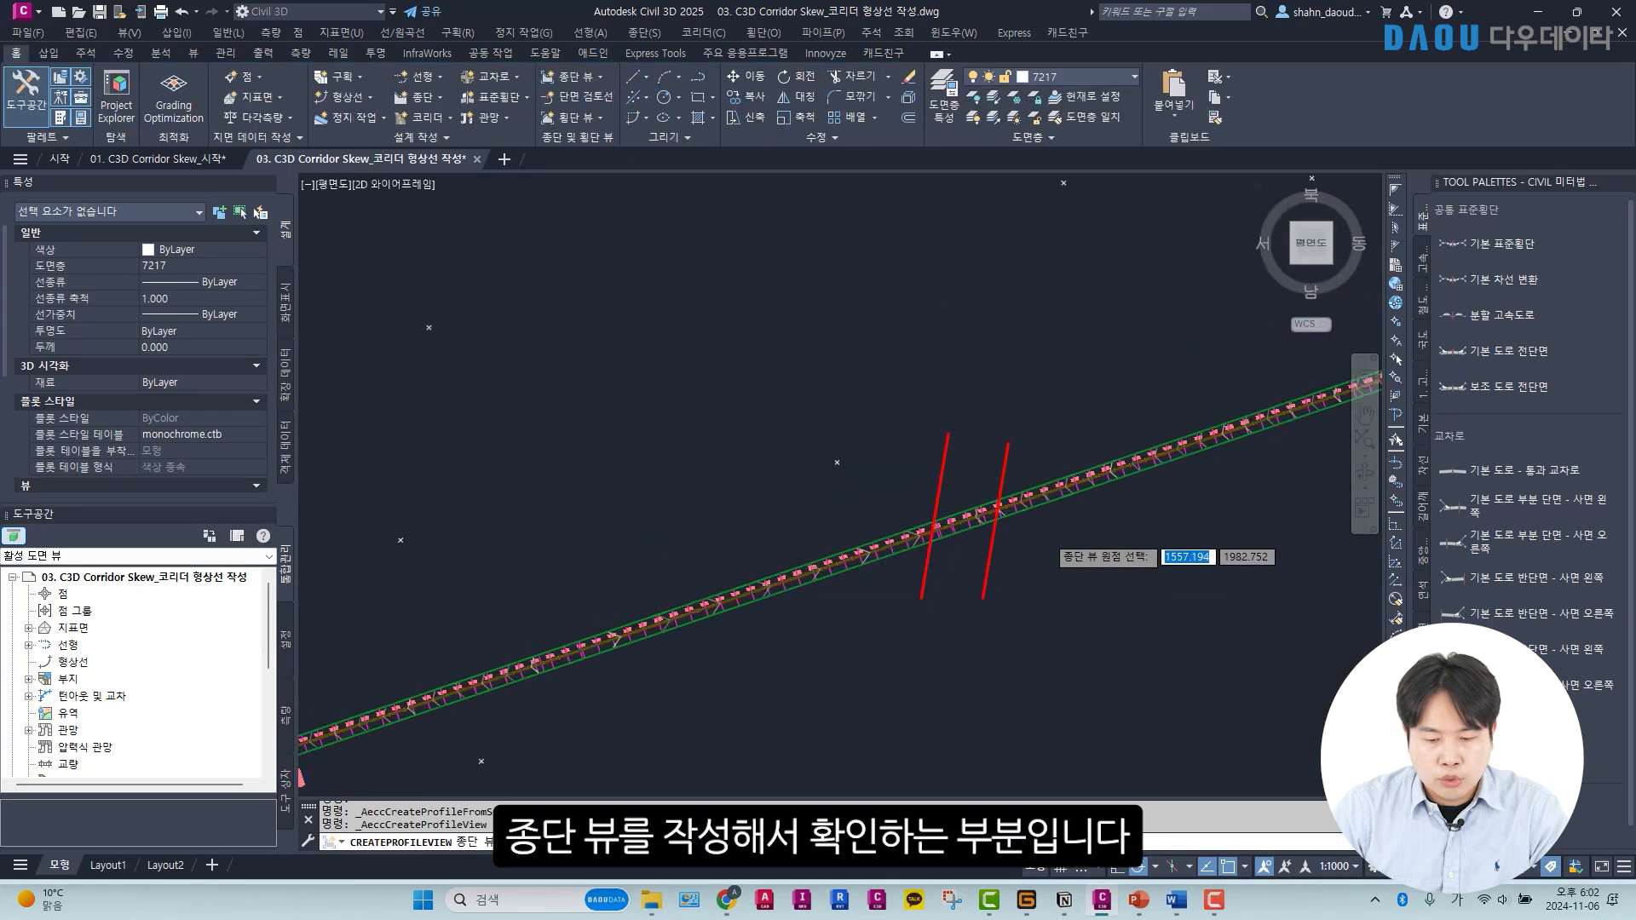
{"action": "left_click", "coordinate": [958, 273]}
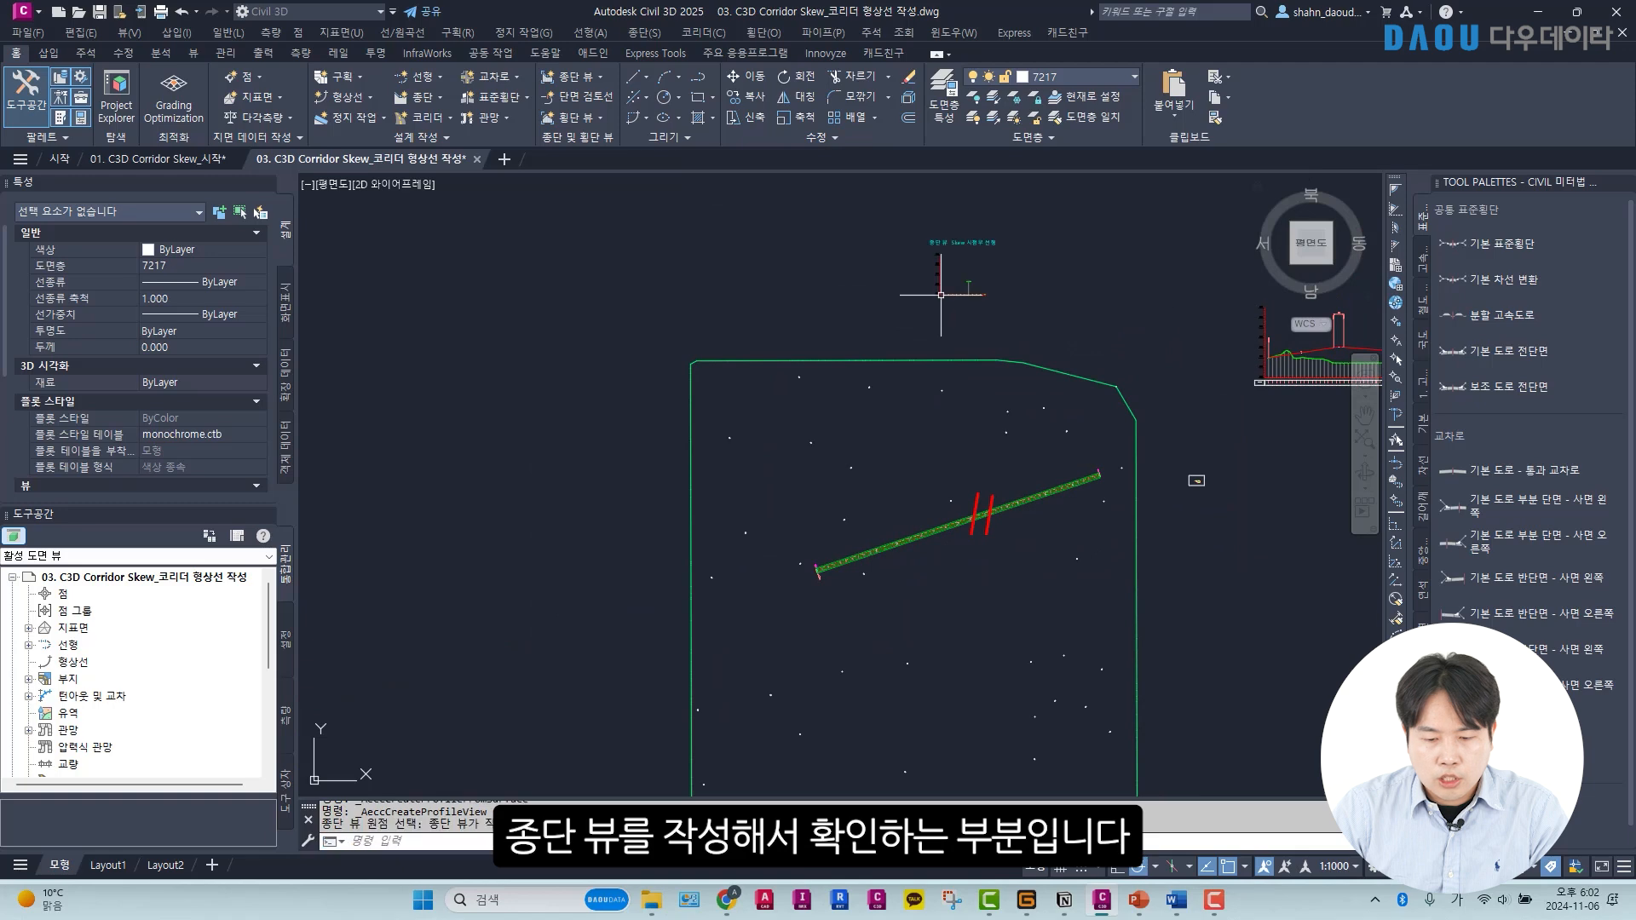
Add a surface profile of Skew 타겟용 코리더 지표면 for the alignment Skew 종점부 선형.
{"action": "scroll", "coordinate": [1020, 342], "scroll_direction": "up", "scroll_amount": 2}
{"action": "scroll", "coordinate": [1021, 341], "scroll_direction": "down", "scroll_amount": 3}
{"action": "middle_click_drag", "start_coordinate": [1071, 466], "coordinate": [964, 361]}
{"action": "scroll", "coordinate": [964, 362], "scroll_direction": "down", "scroll_amount": 3}
{"action": "middle_click_drag", "start_coordinate": [963, 675], "coordinate": [852, 550]}
{"action": "scroll", "coordinate": [852, 549], "scroll_direction": "up", "scroll_amount": 2}
{"action": "left_click", "coordinate": [874, 544]}
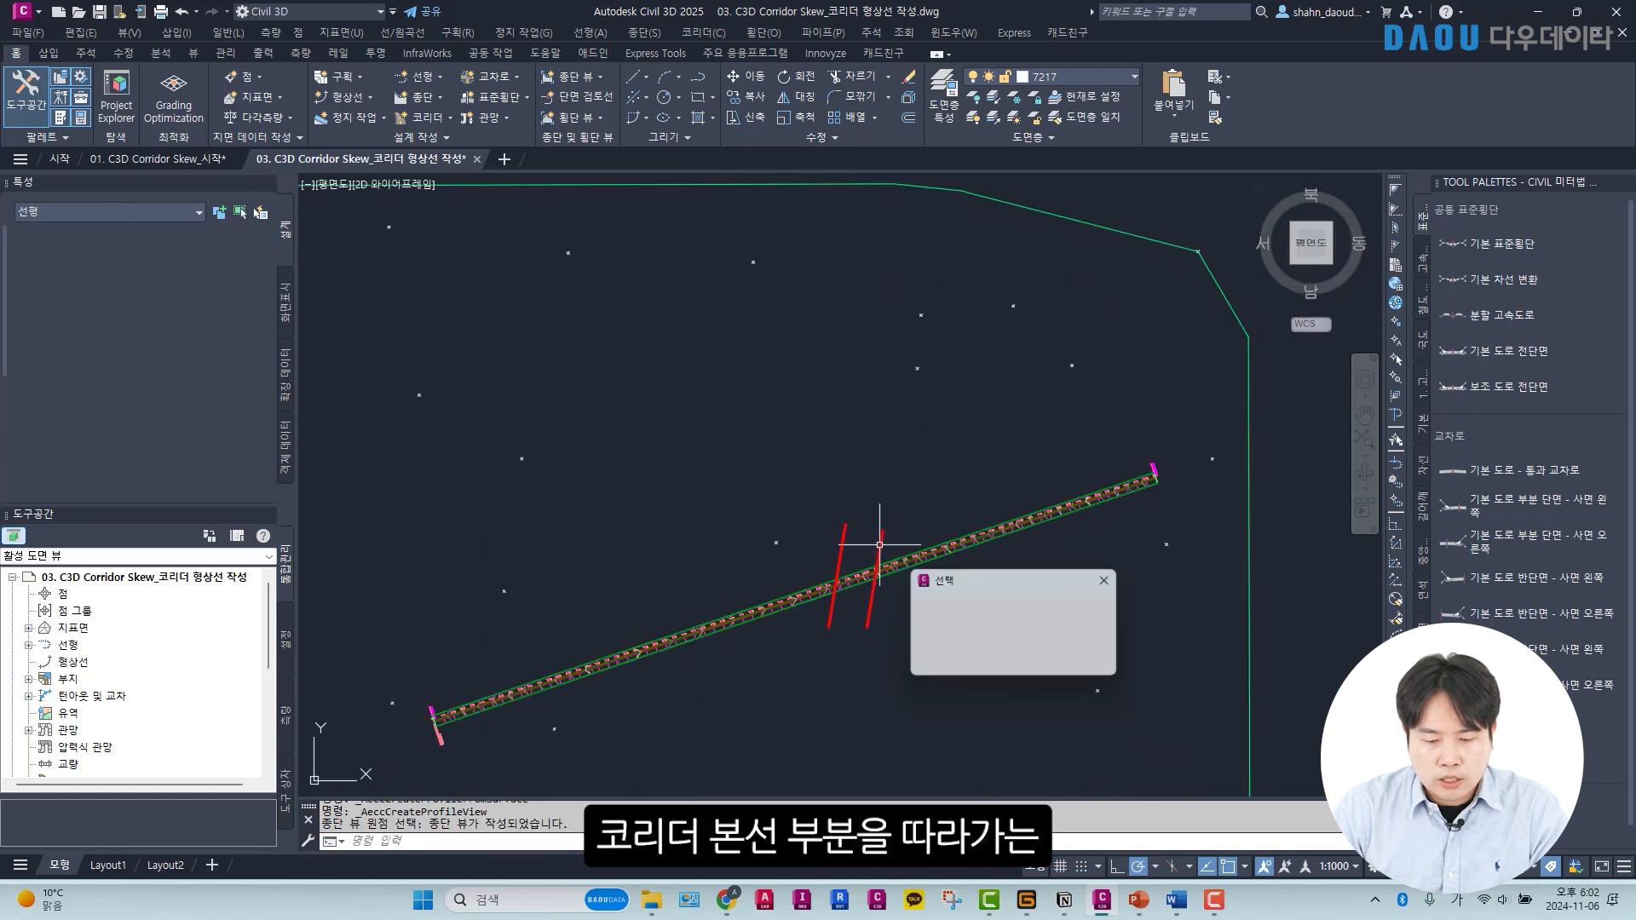
{"action": "left_click", "coordinate": [729, 76]}
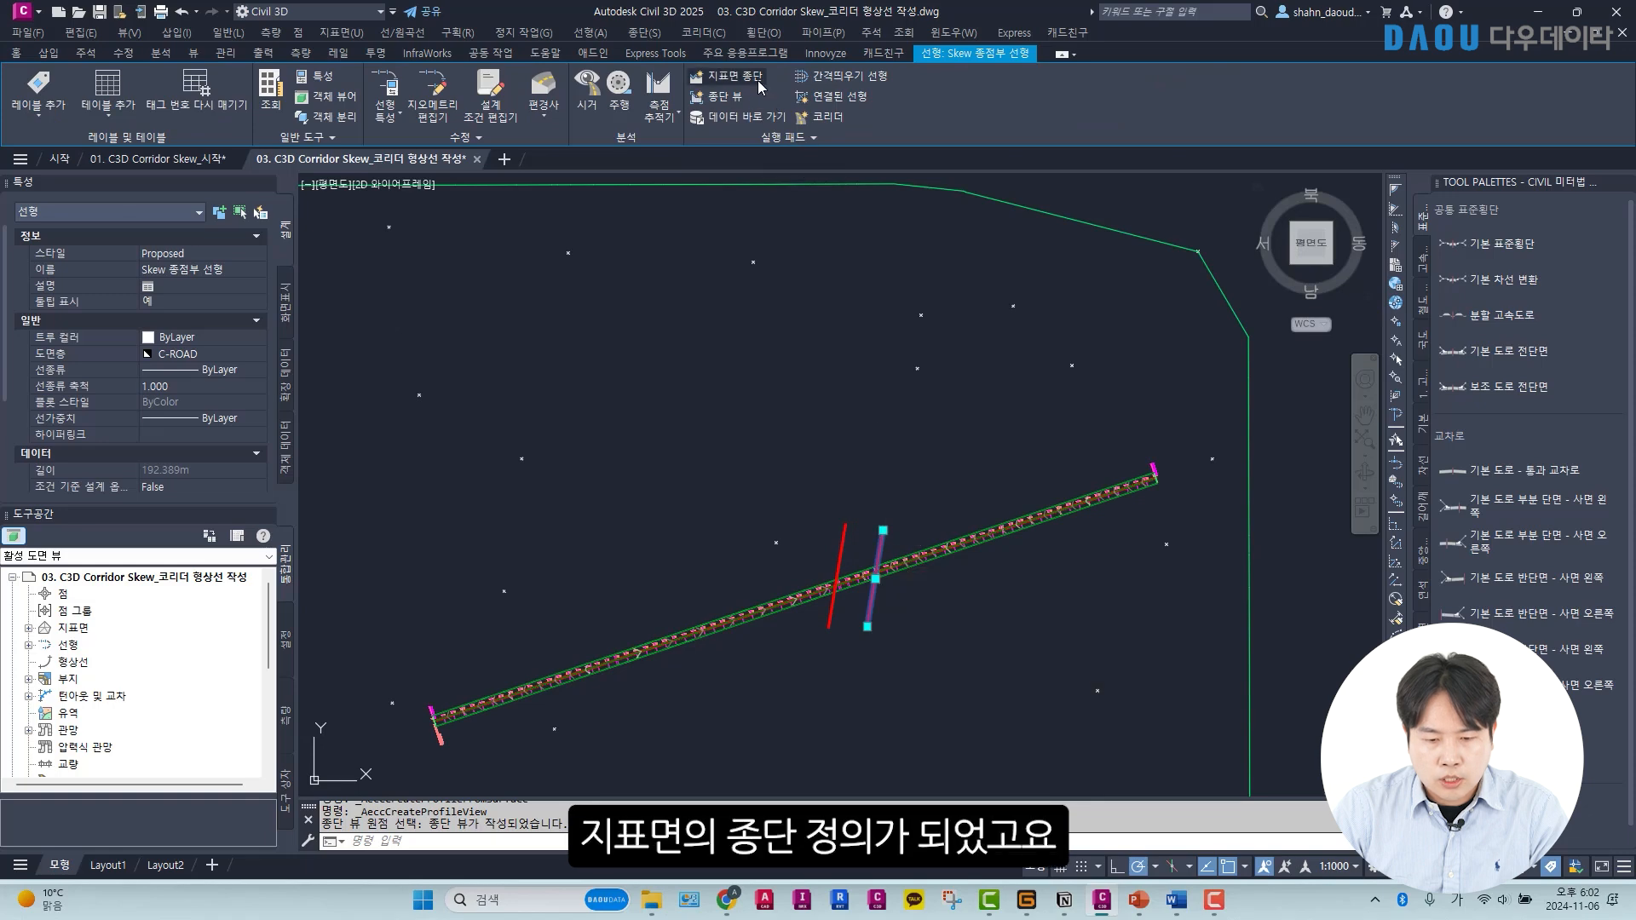
{"action": "left_click", "coordinate": [1183, 403]}
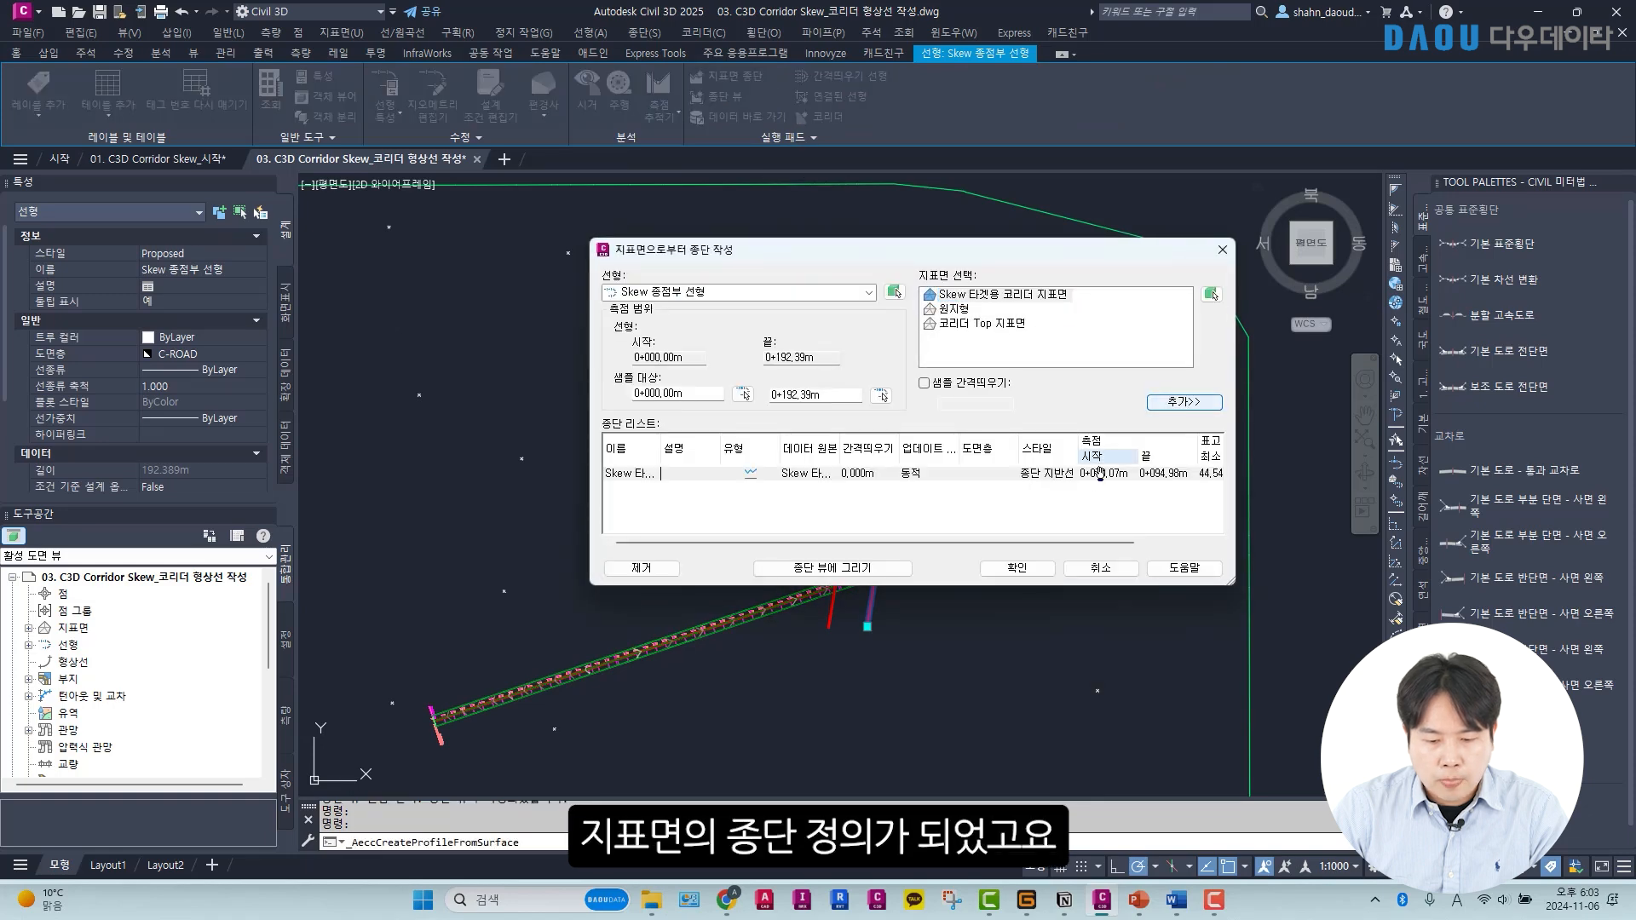
Draw the profile view of Skew 종점부 선형 with style Profile_표준_V1, placed beside the first profile view.
{"action": "left_click", "coordinate": [886, 568]}
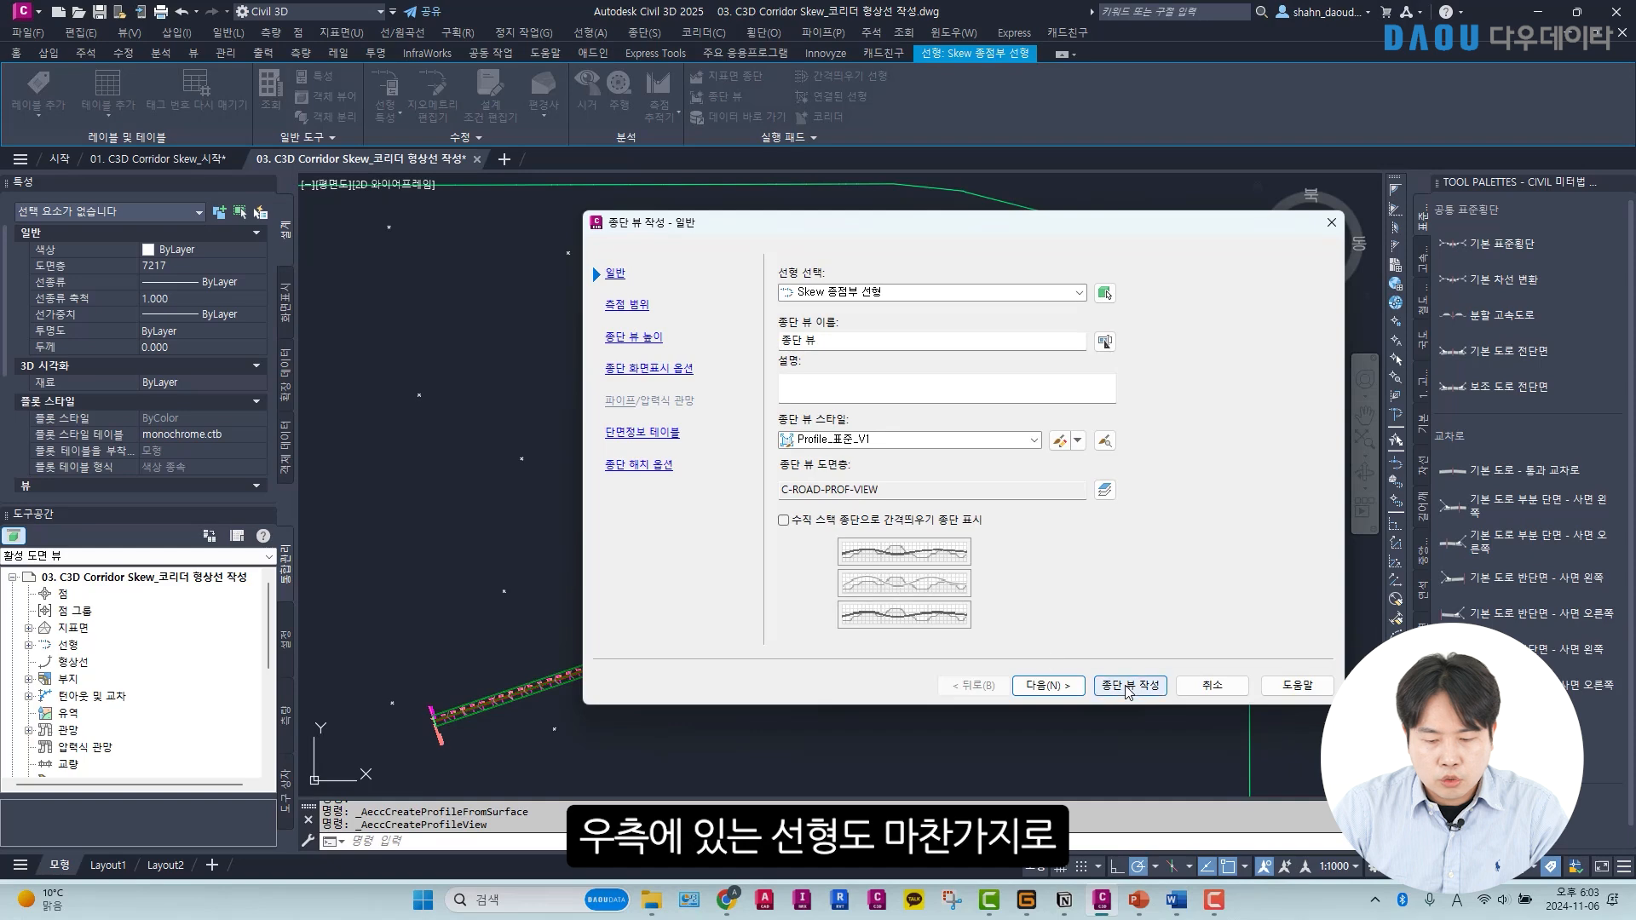
{"action": "left_click", "coordinate": [1130, 685]}
{"action": "middle_click_drag", "start_coordinate": [1042, 366], "coordinate": [860, 651]}
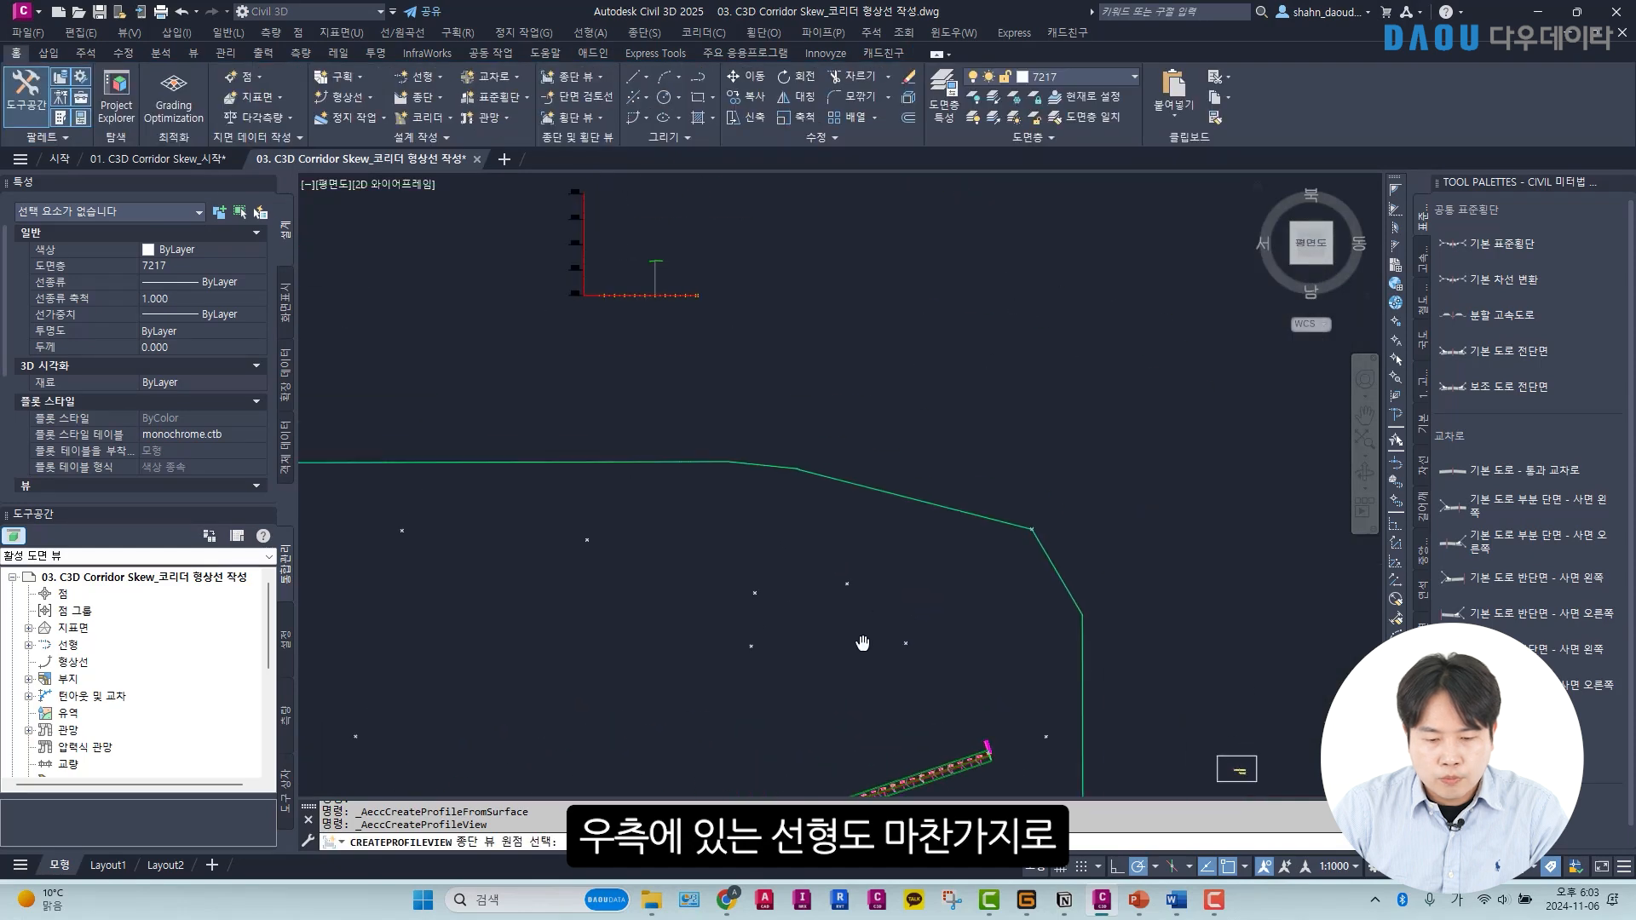
{"action": "left_click", "coordinate": [777, 338]}
{"action": "mouse_move", "coordinate": [746, 337]}
{"action": "middle_mouse_down"}
{"action": "mouse_move", "coordinate": [795, 459]}
{"action": "mouse_move", "coordinate": [797, 420]}
{"action": "middle_mouse_up"}
{"action": "scroll", "coordinate": [797, 531], "scroll_direction": "down", "scroll_amount": 2}
{"action": "middle_click_drag", "start_coordinate": [796, 537], "coordinate": [804, 429]}
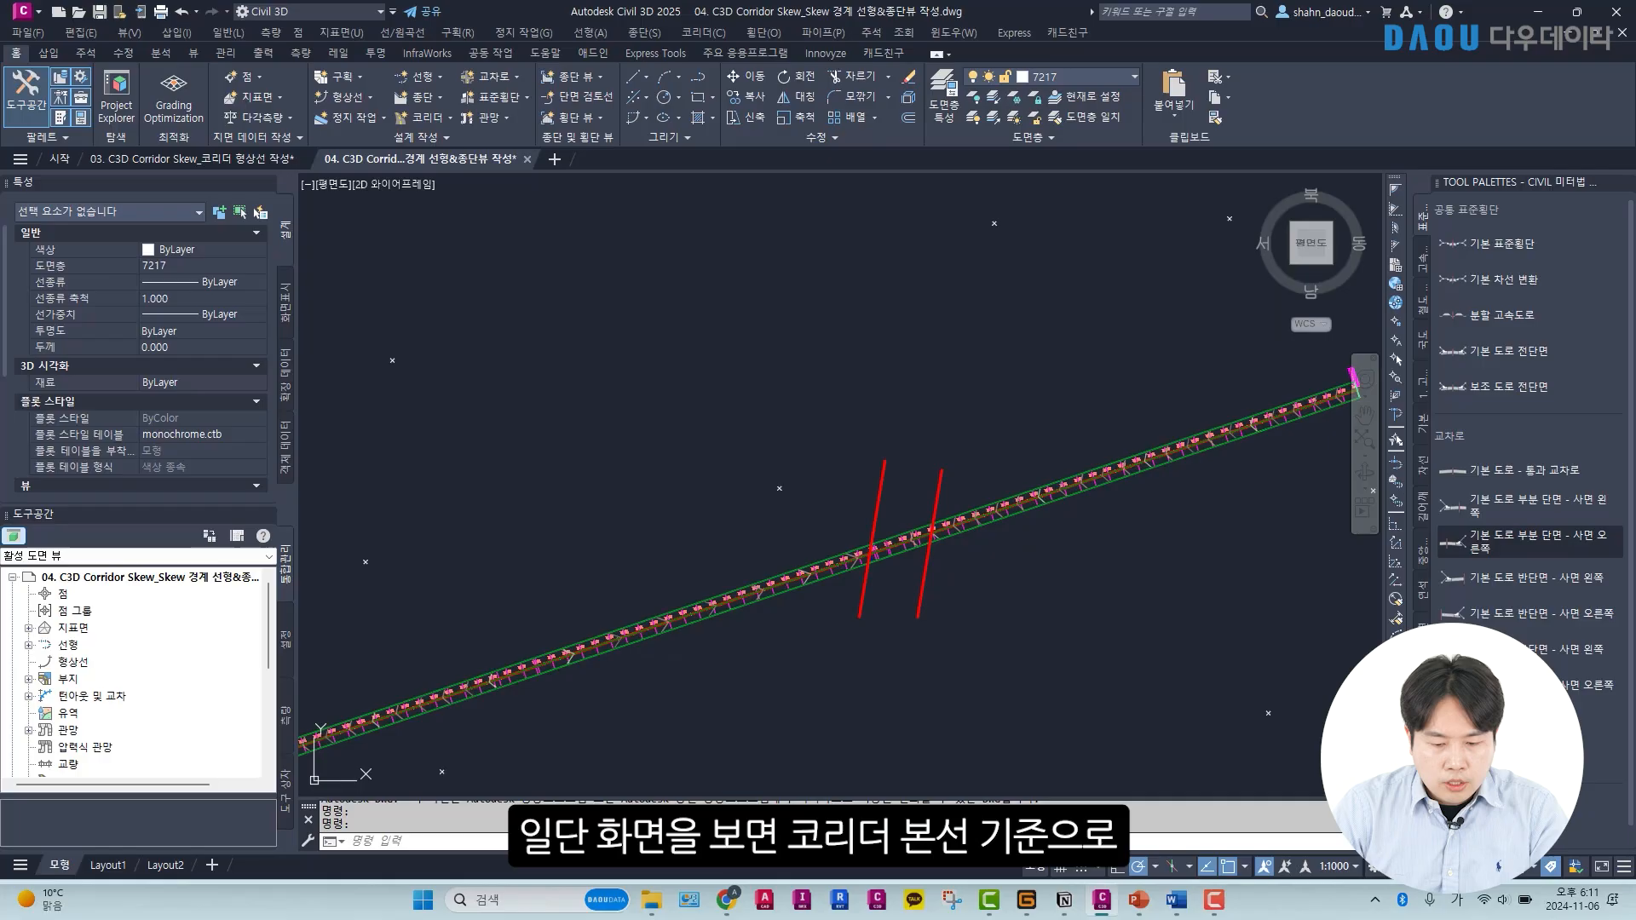
{"action": "scroll", "coordinate": [784, 562], "scroll_direction": "up", "scroll_amount": 3}
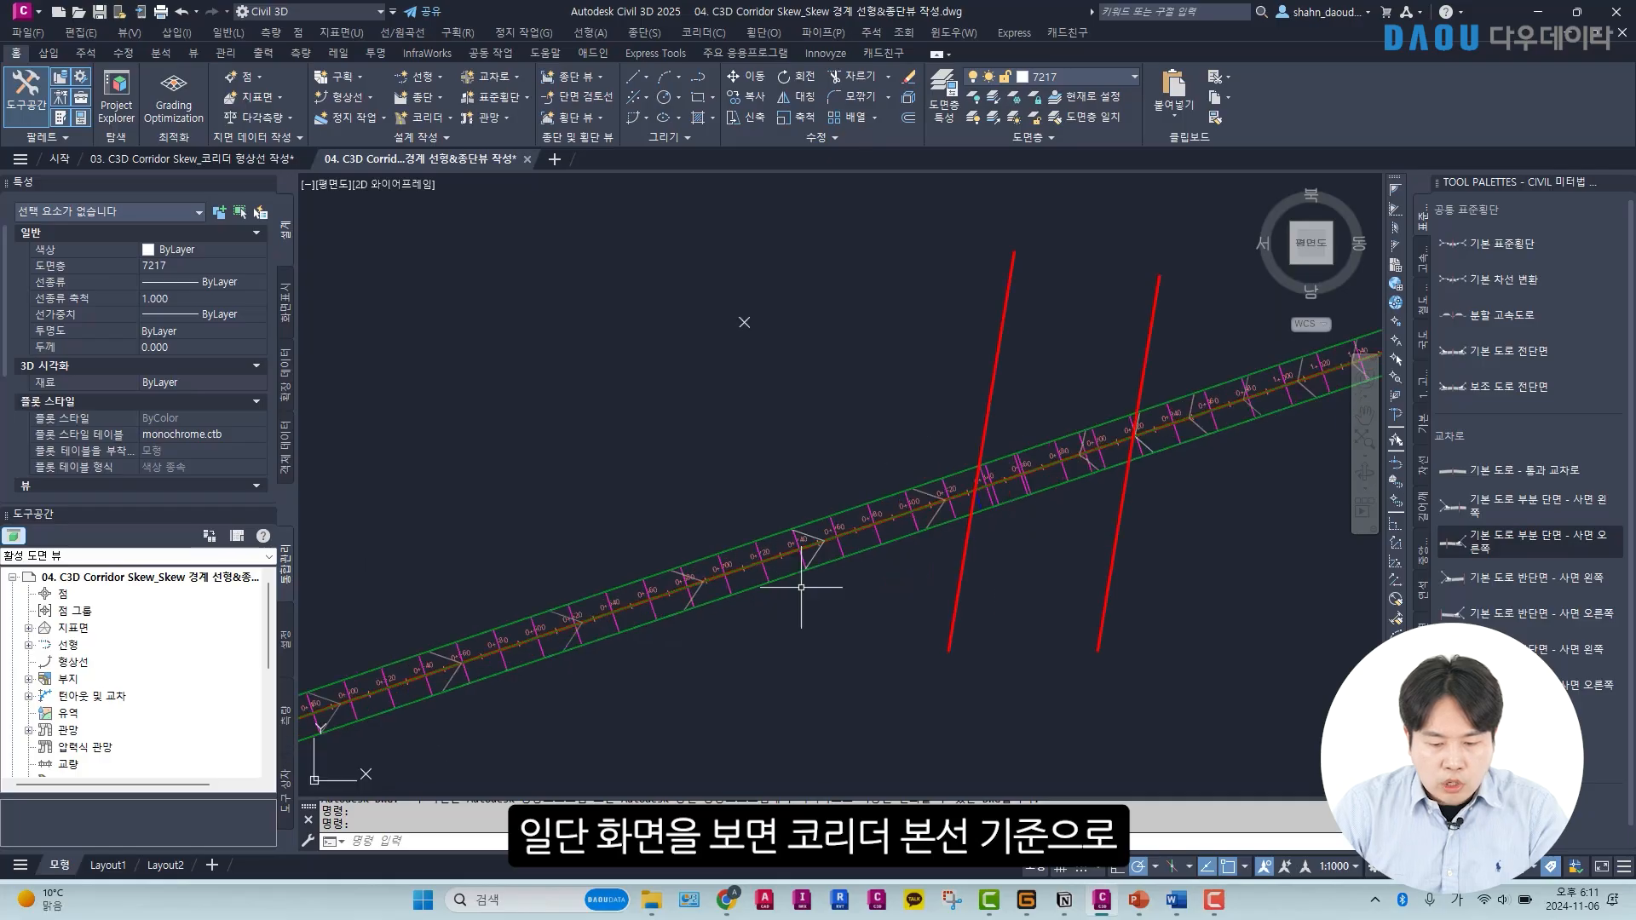
{"action": "left_click", "coordinate": [771, 559]}
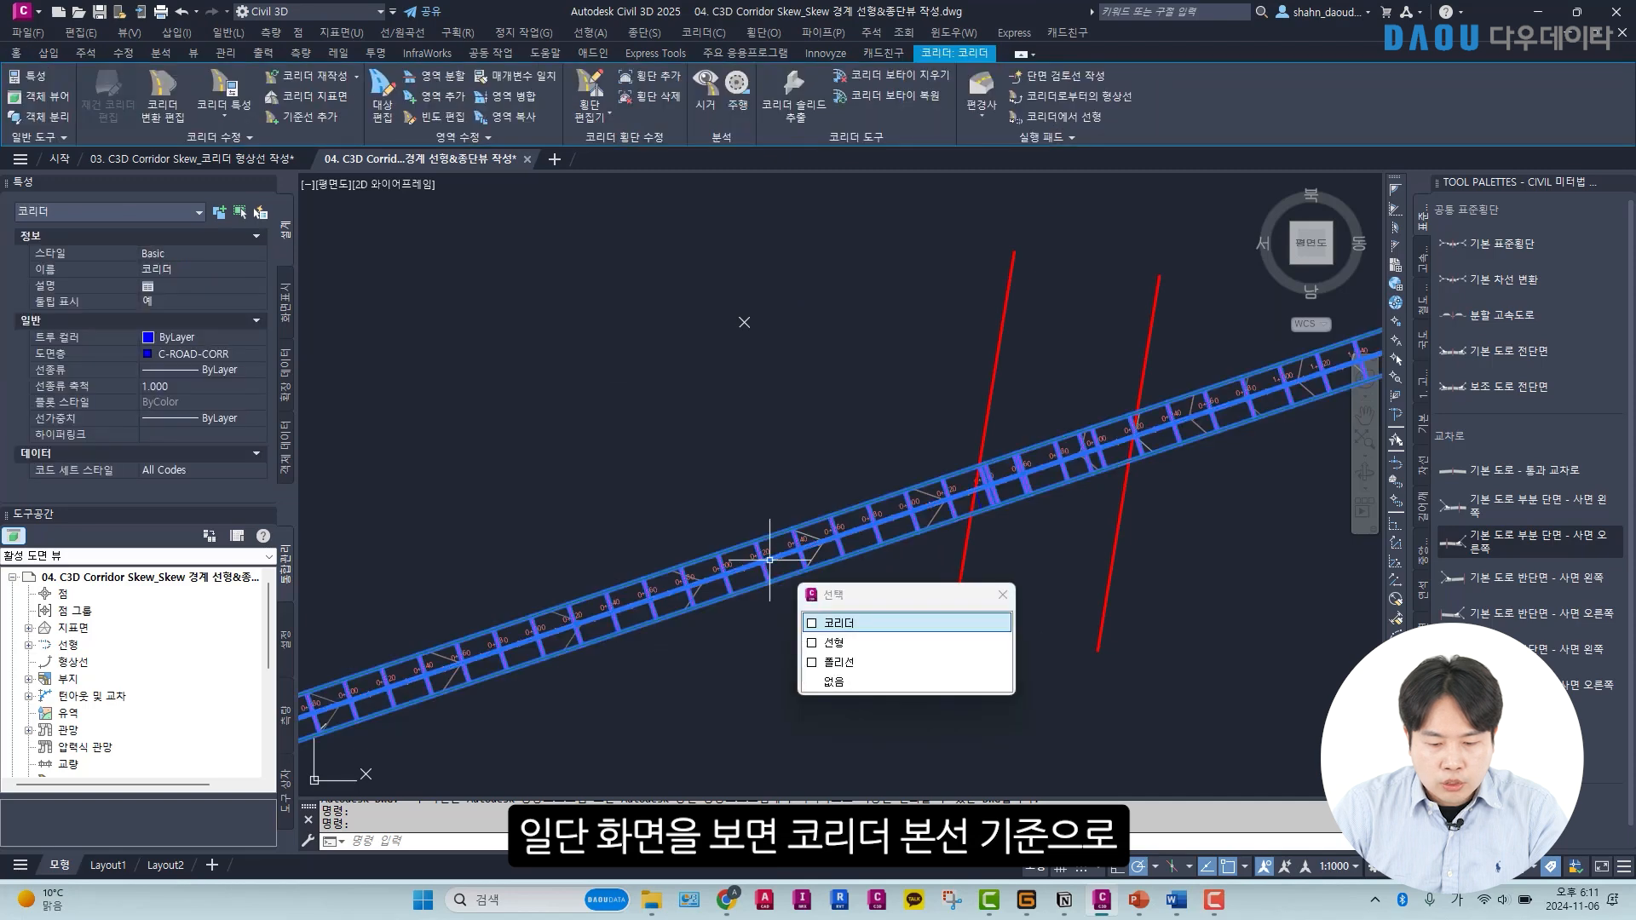
{"action": "key", "text": "Escape"}
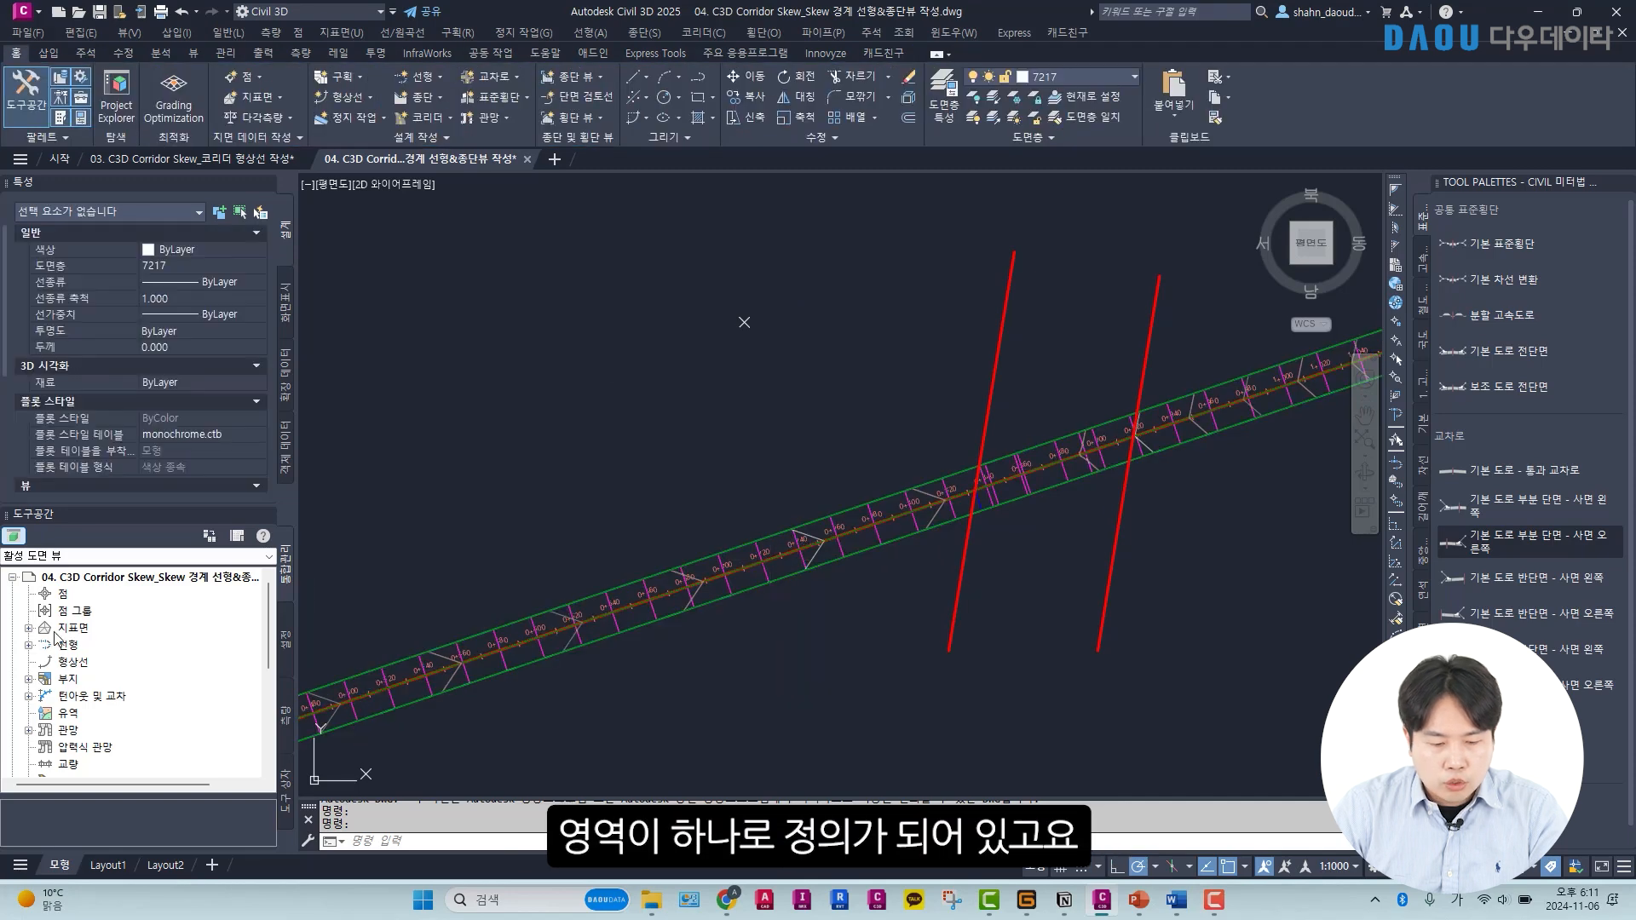
Lock the surface Skew 타겟용 코리더 지표면.
{"action": "left_click", "coordinate": [28, 629]}
{"action": "right_click", "coordinate": [152, 648]}
{"action": "left_click", "coordinate": [225, 535]}
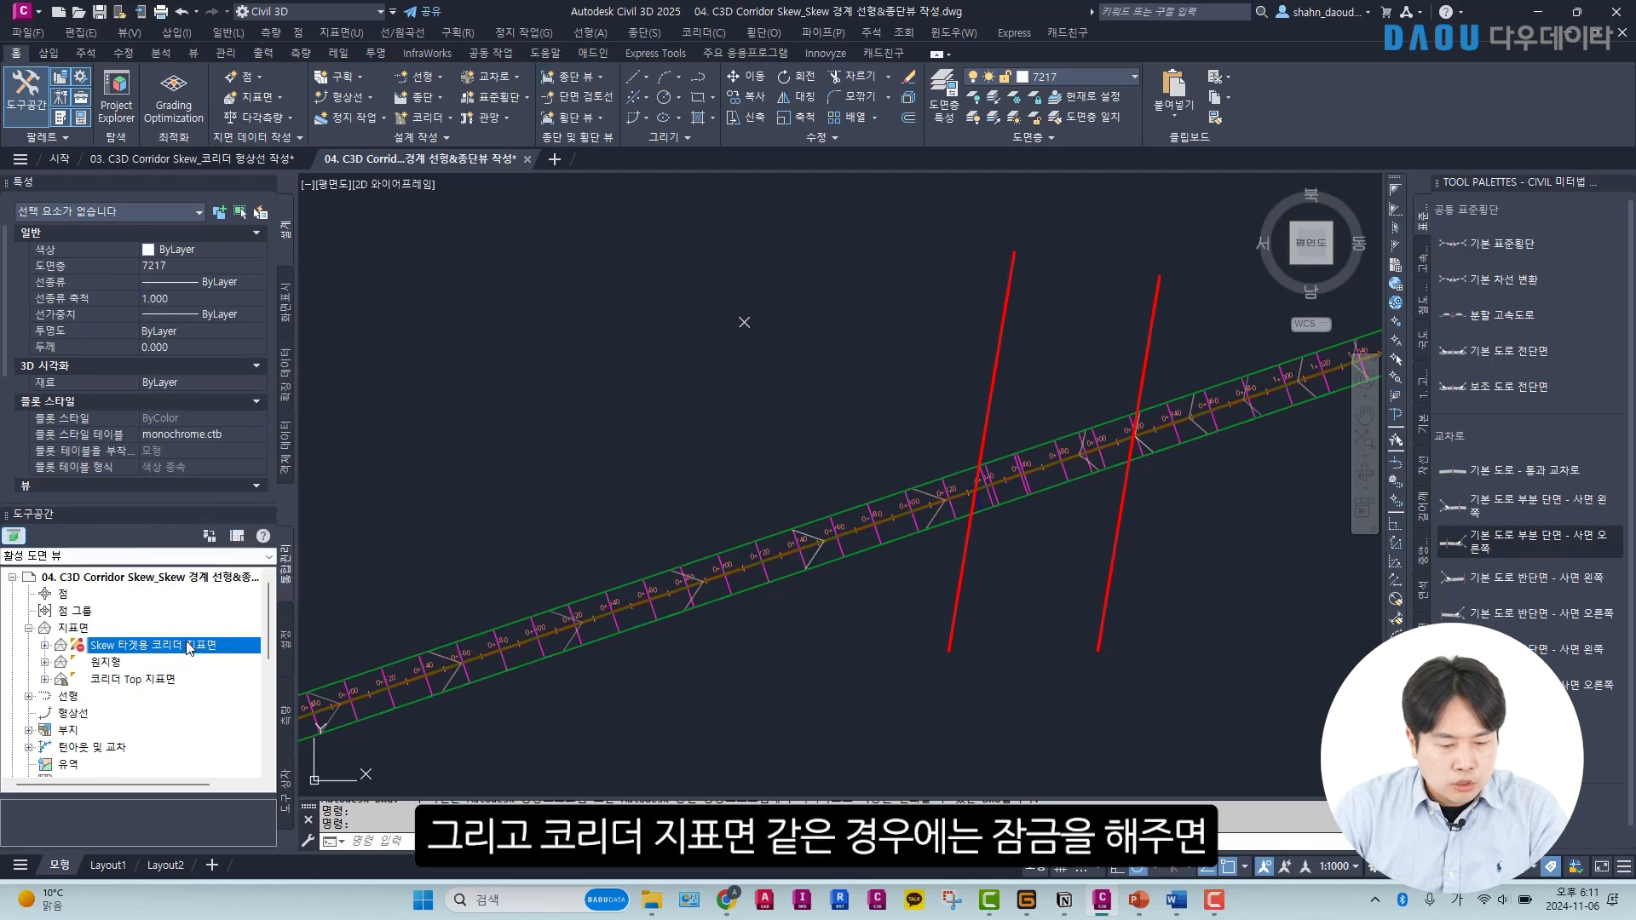
Split the corridor region at stations 0+828.14 and 0+833.98, where the left skew alignment crosses the corridor's lower edge and centerline.
{"action": "scroll", "coordinate": [854, 519], "scroll_direction": "up", "scroll_amount": 3}
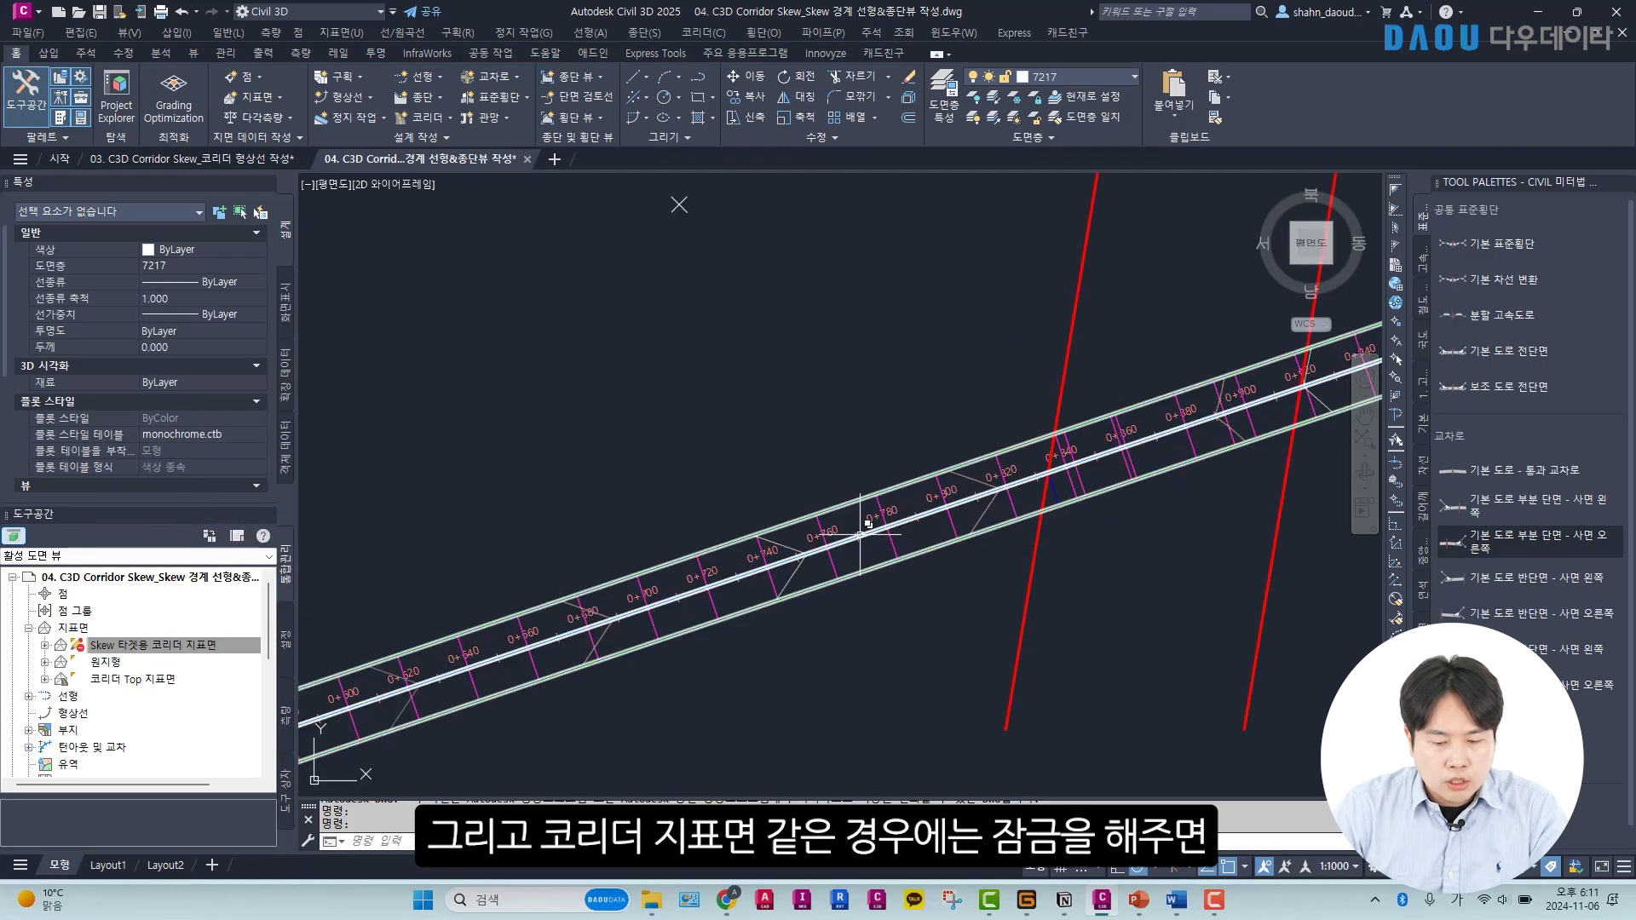
{"action": "left_click", "coordinate": [858, 532]}
{"action": "right_click", "coordinate": [862, 532]}
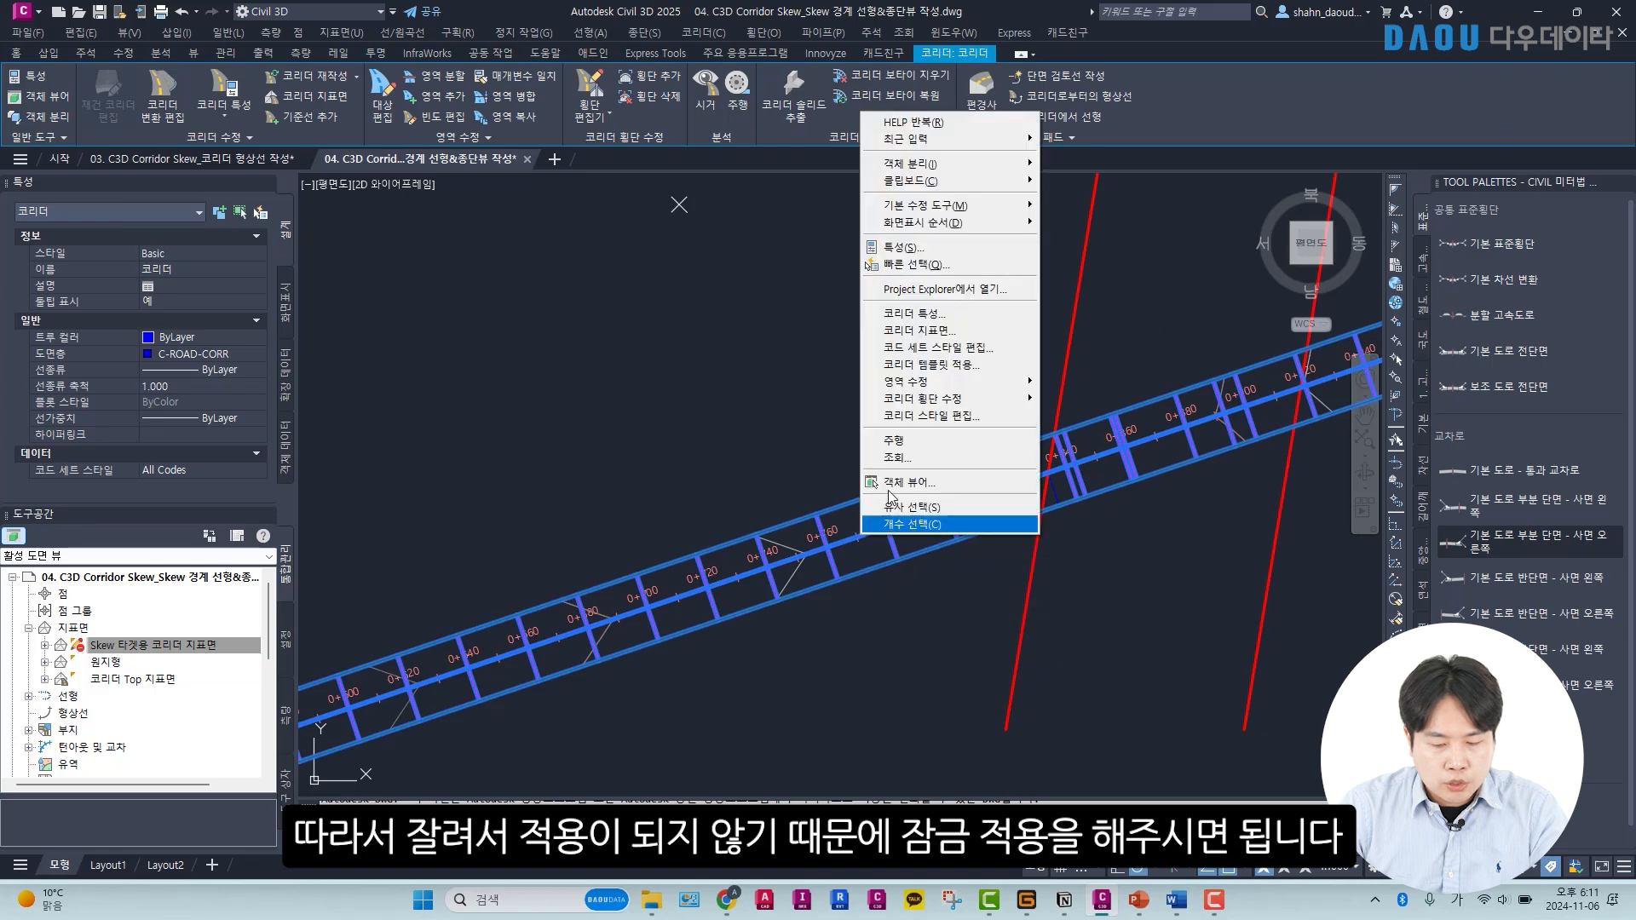
{"action": "left_click", "coordinate": [934, 314]}
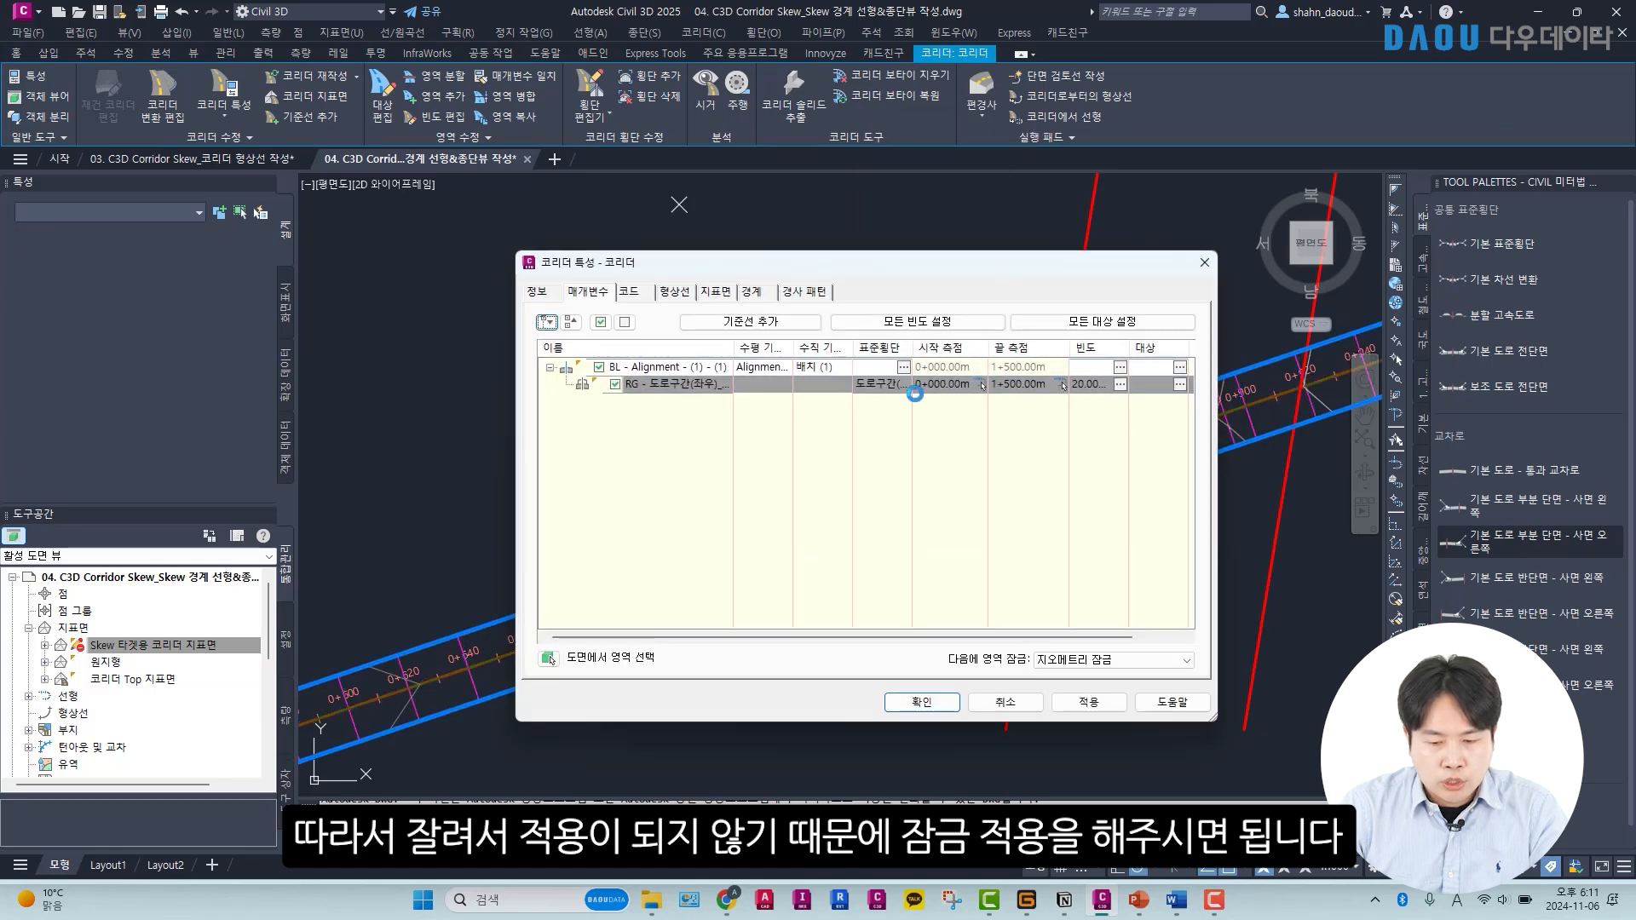
{"action": "right_click", "coordinate": [697, 385]}
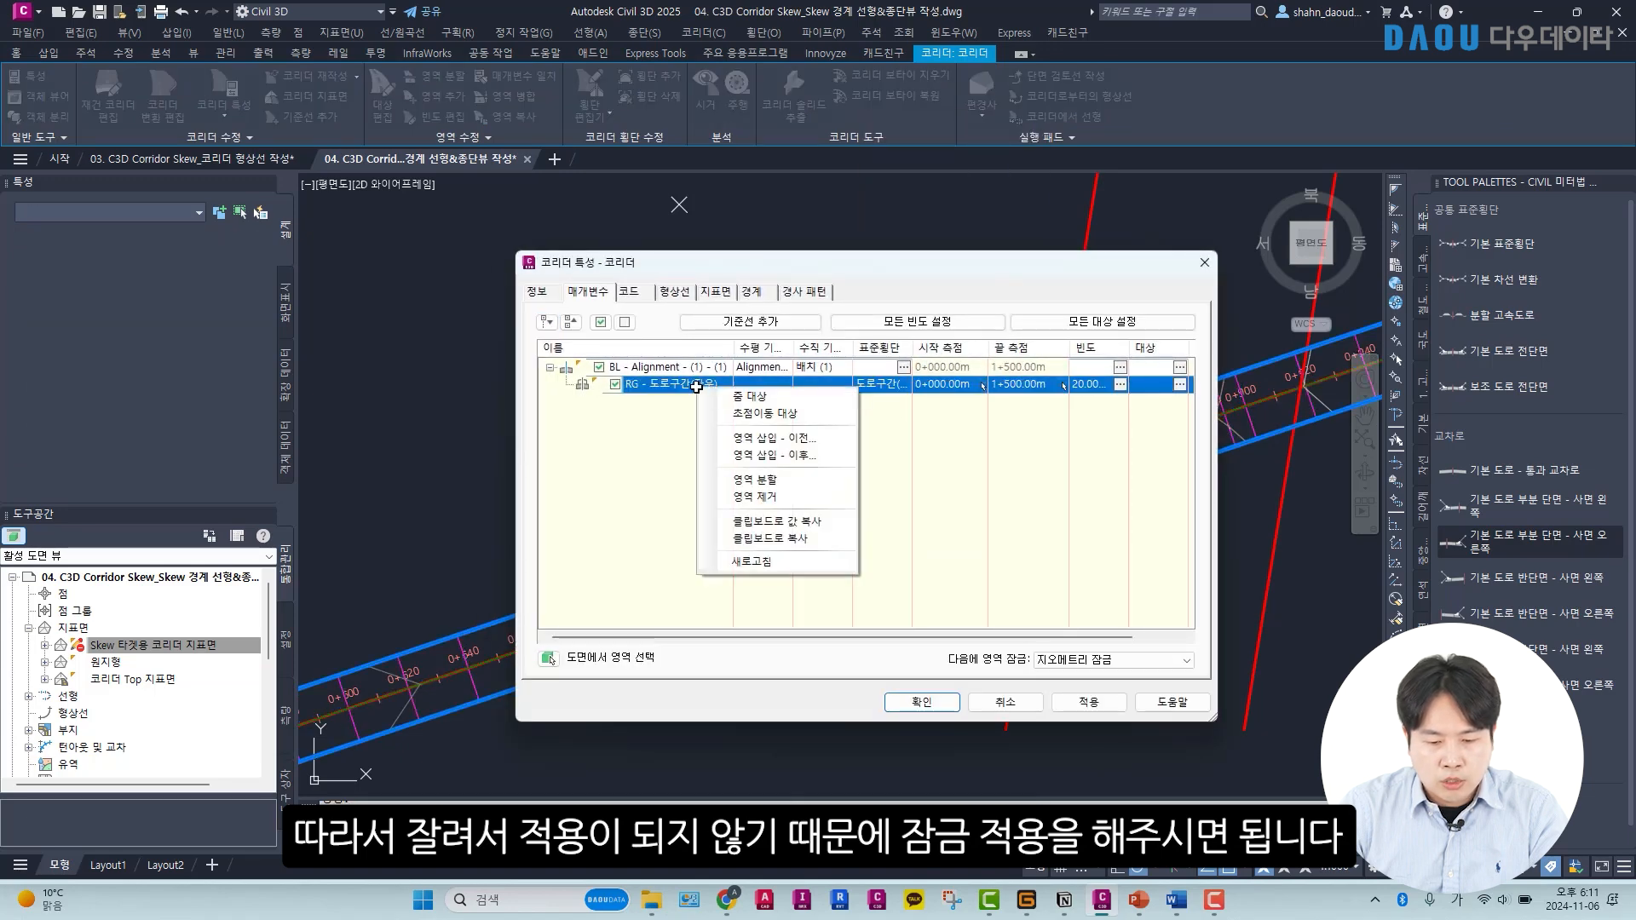
{"action": "left_click", "coordinate": [755, 479]}
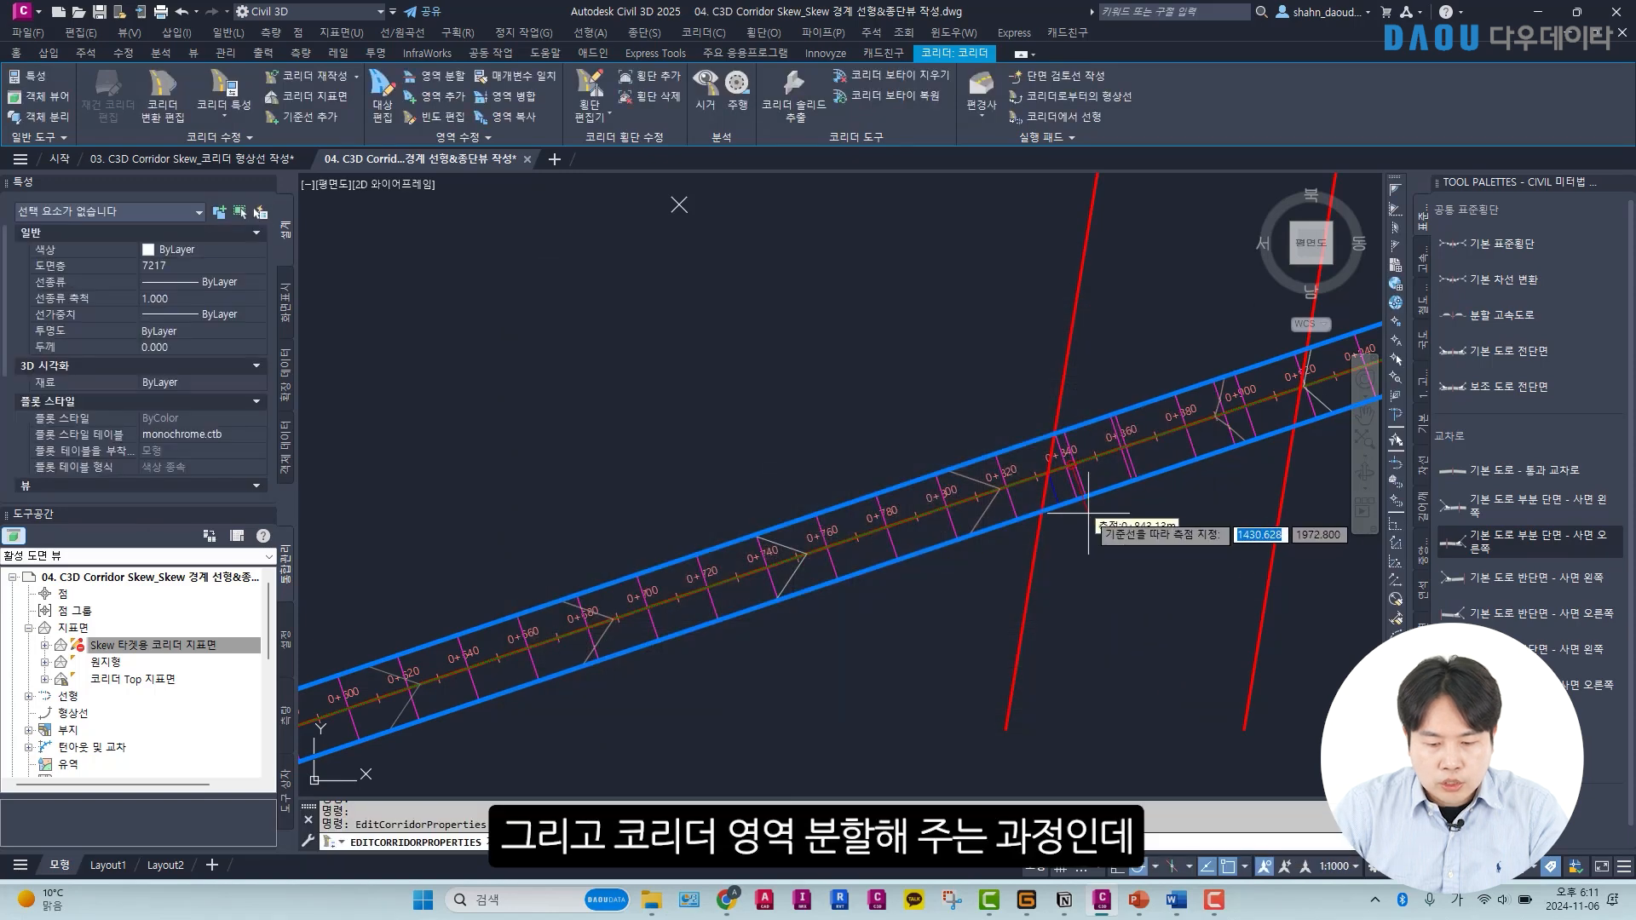
{"action": "scroll", "coordinate": [1065, 444], "scroll_direction": "up", "scroll_amount": 5}
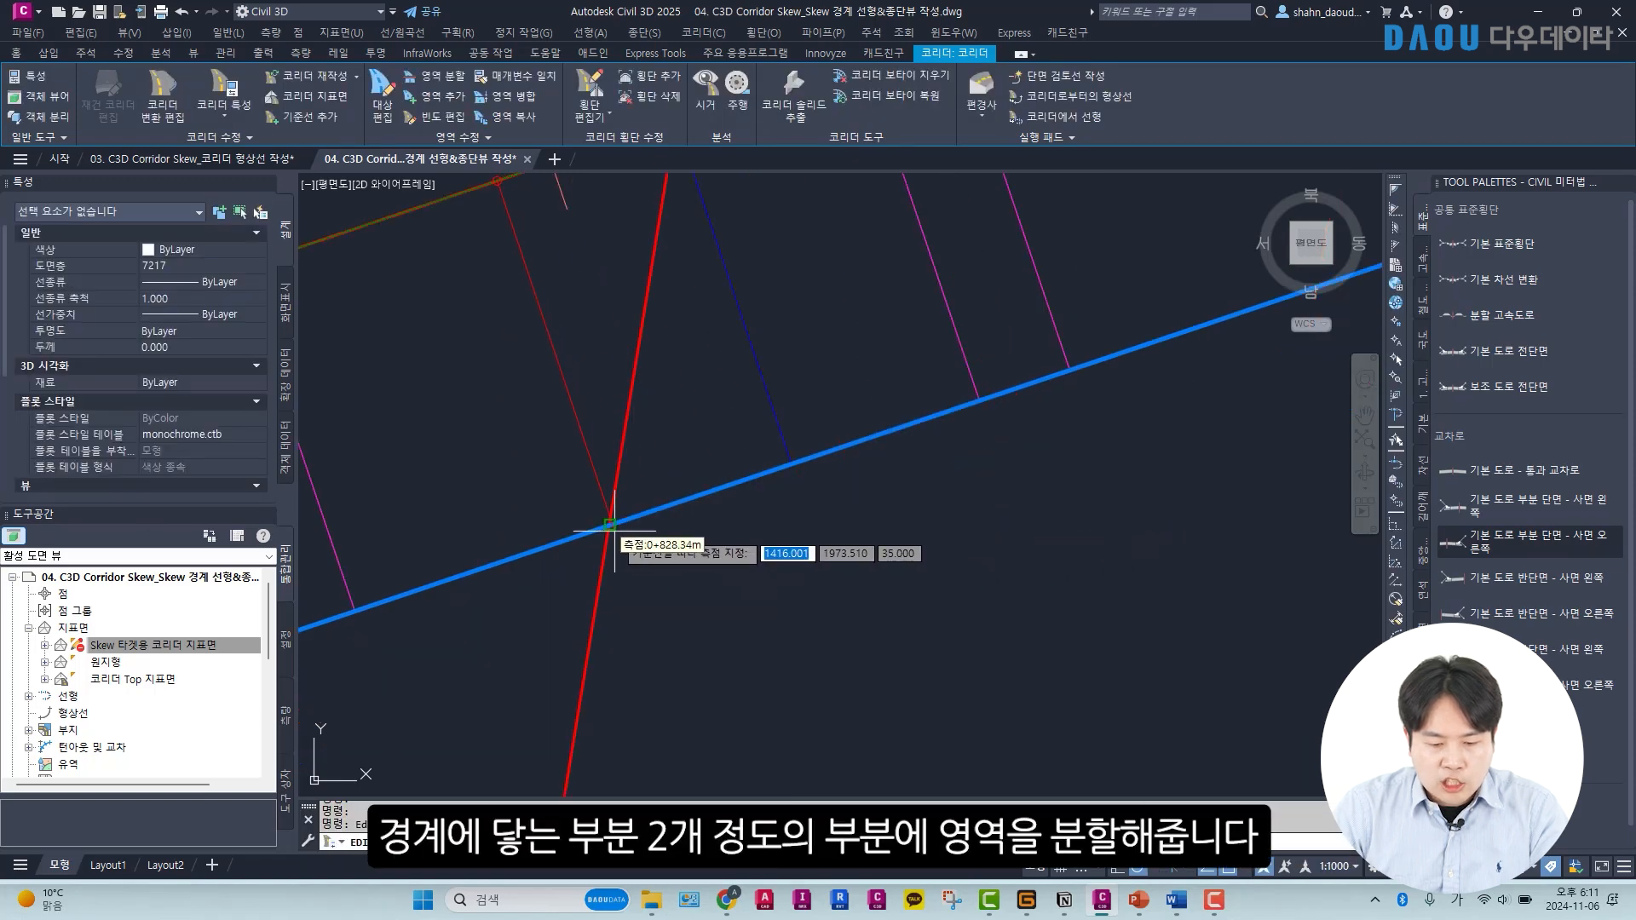
{"action": "middle_click_drag", "start_coordinate": [767, 438], "coordinate": [848, 555]}
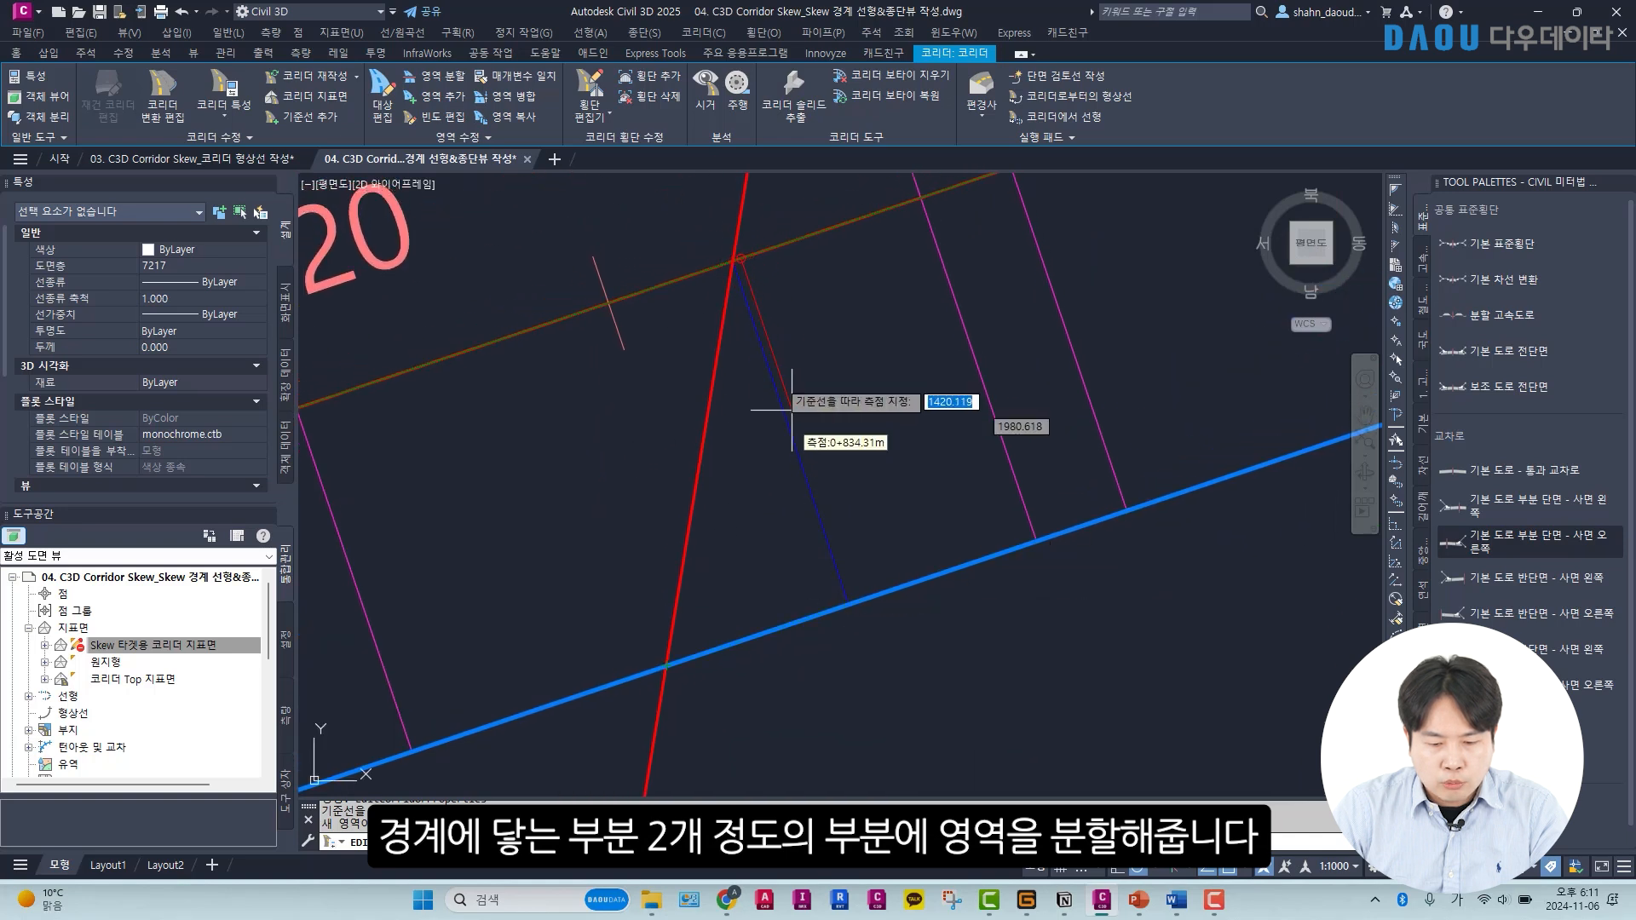
{"action": "left_click", "coordinate": [733, 259]}
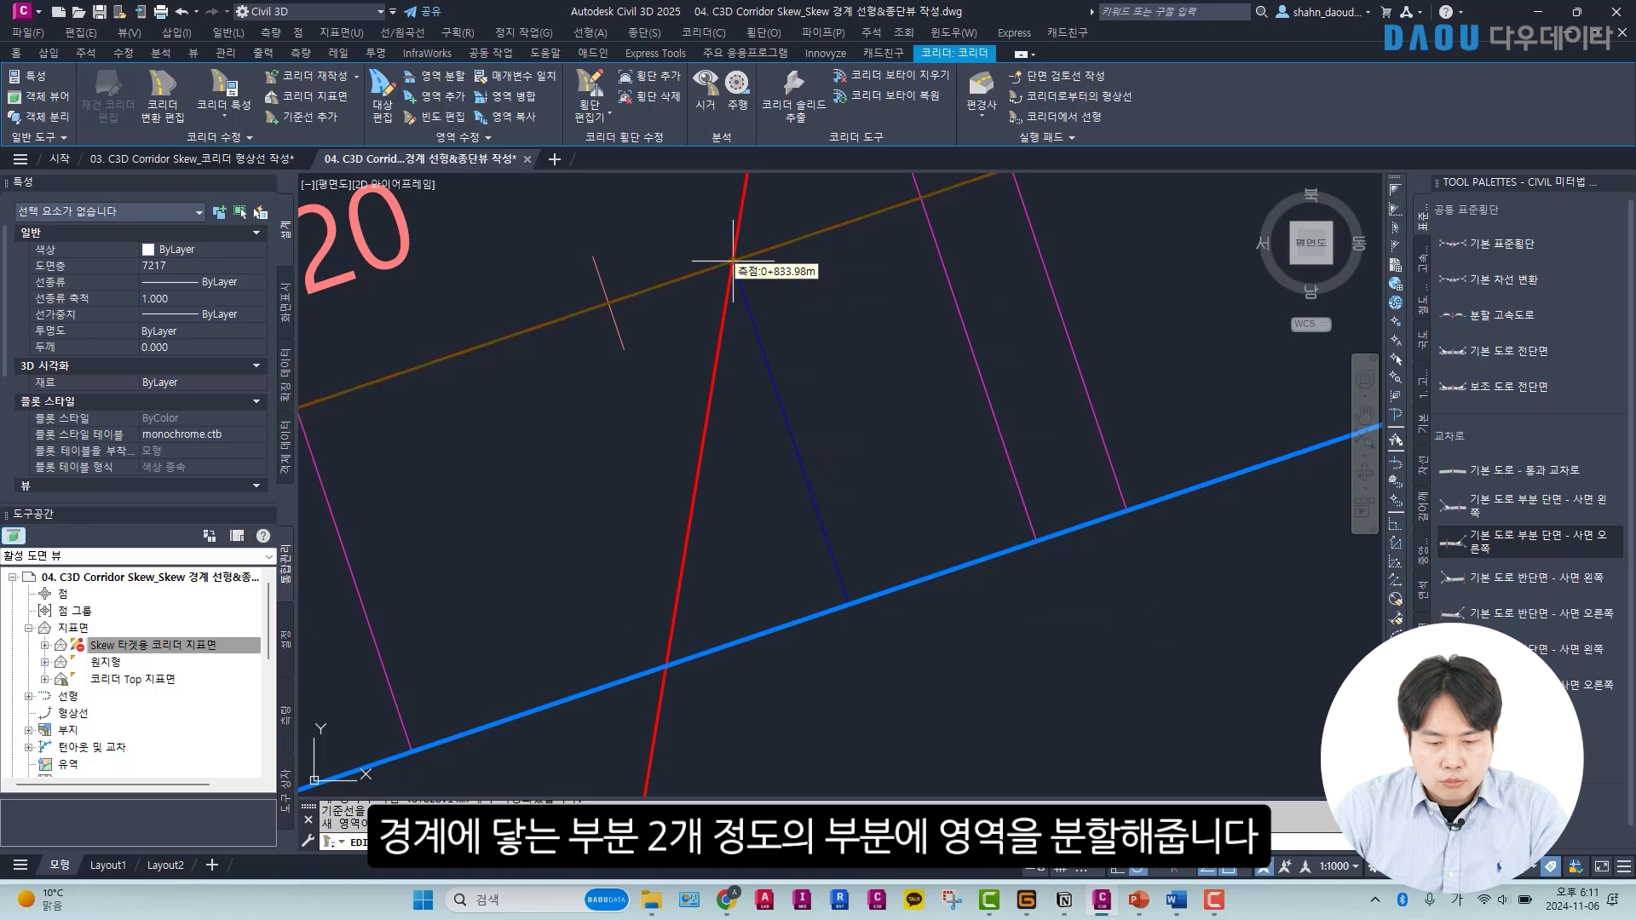
{"action": "key", "text": "Return"}
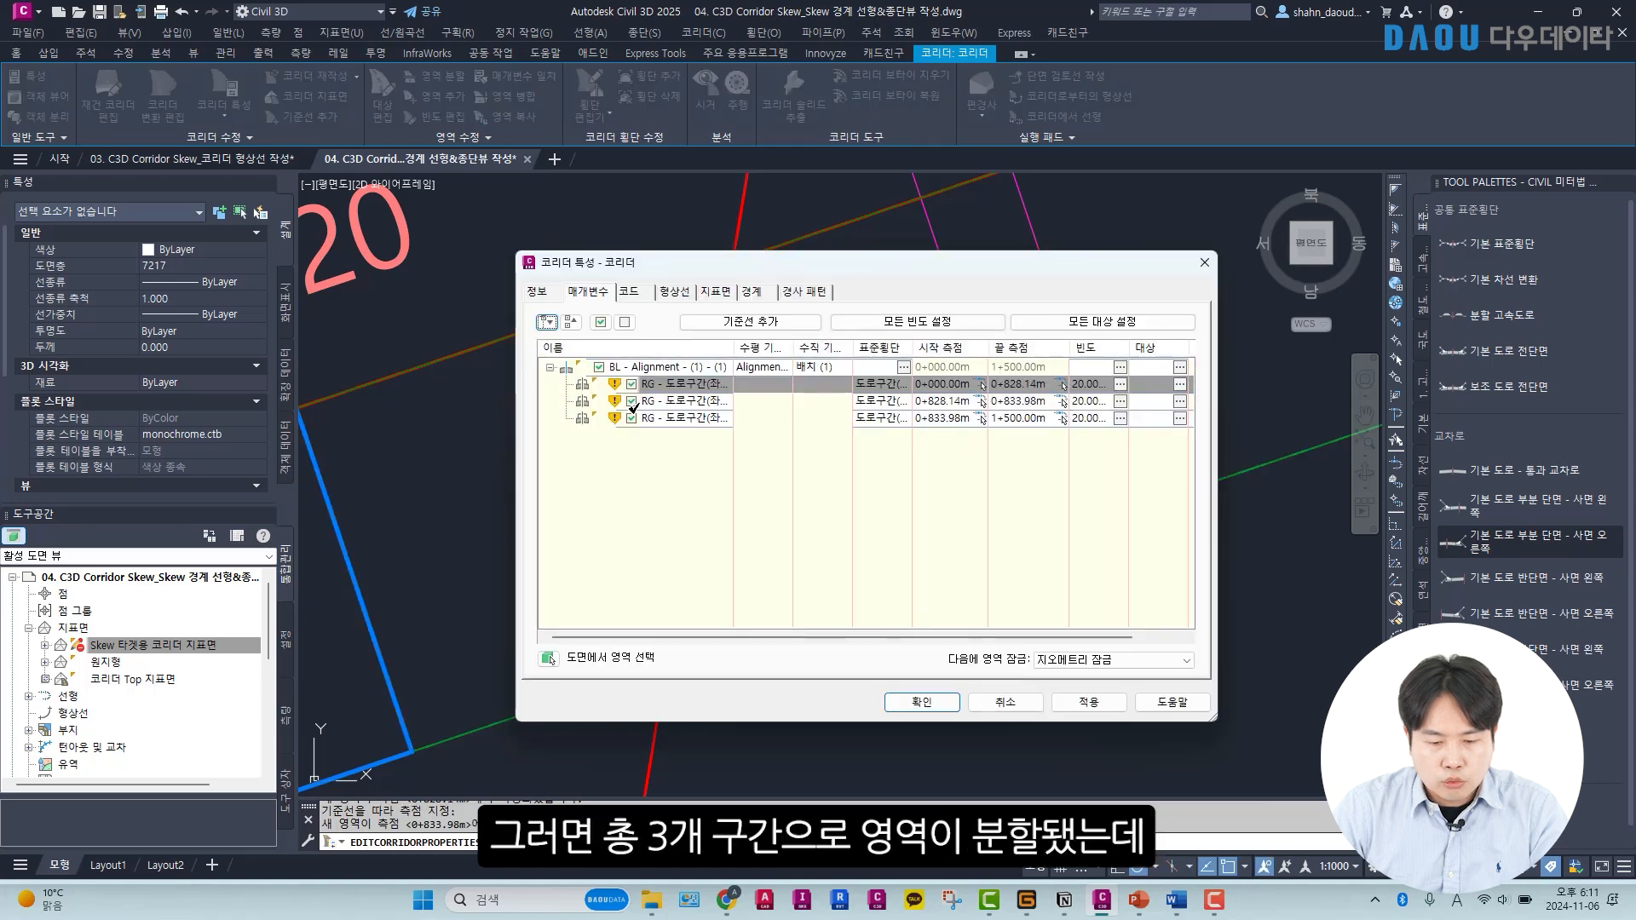
Disable the corridor region from 0+833.98 to 1+500.00 and apply the corridor change.
{"action": "left_click", "coordinate": [637, 418]}
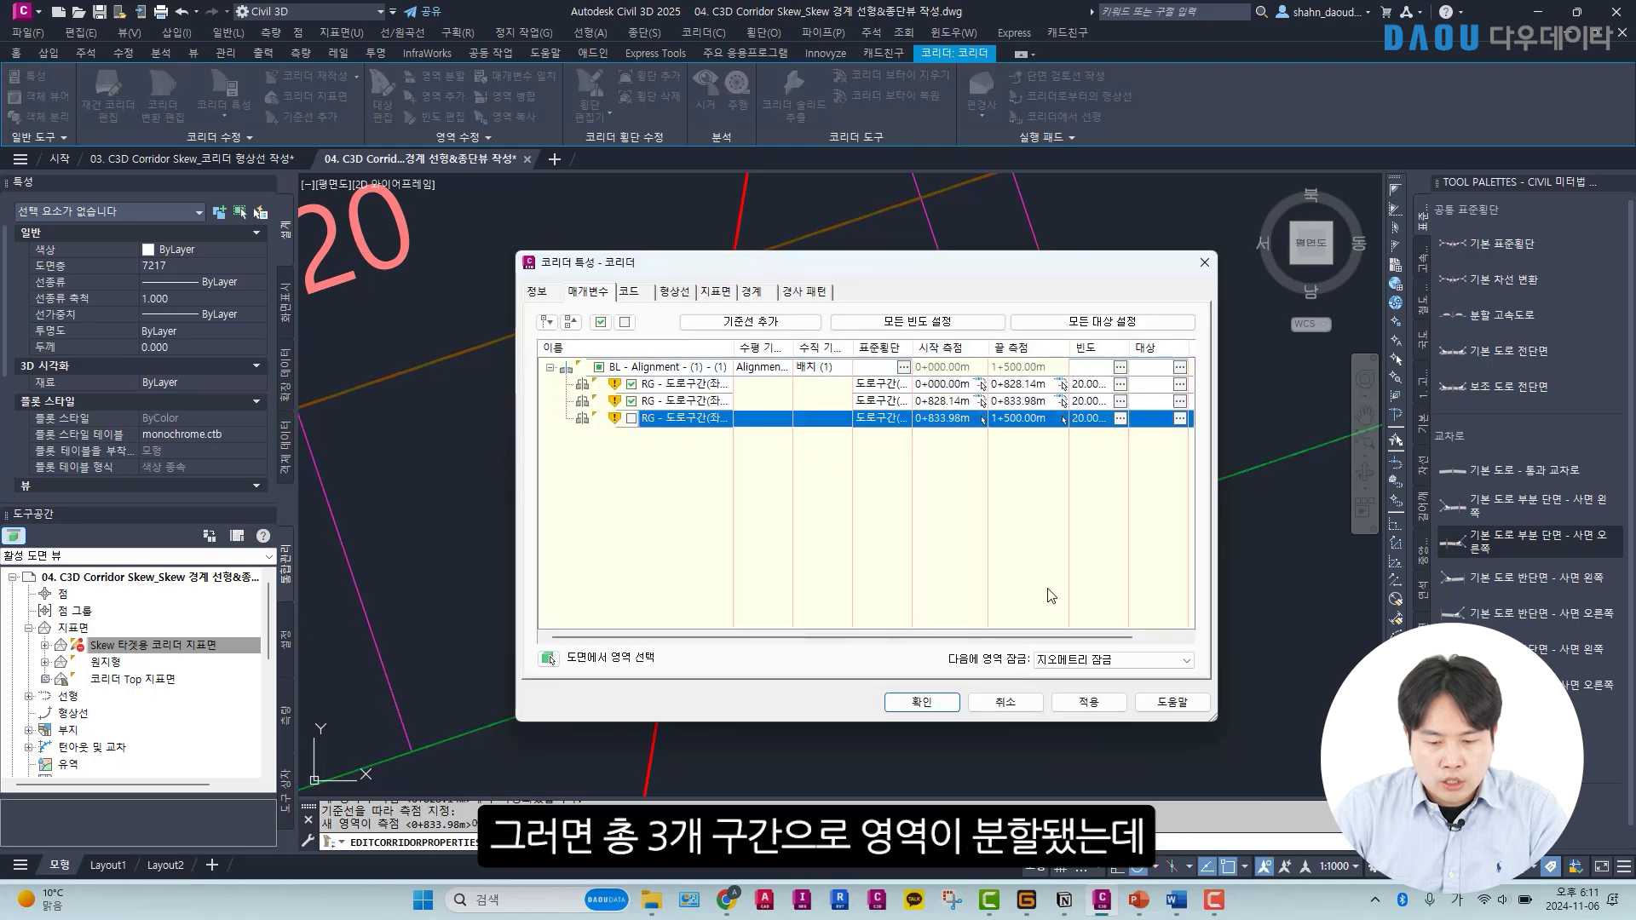
{"action": "left_click", "coordinate": [945, 703]}
{"action": "left_click", "coordinate": [898, 417]}
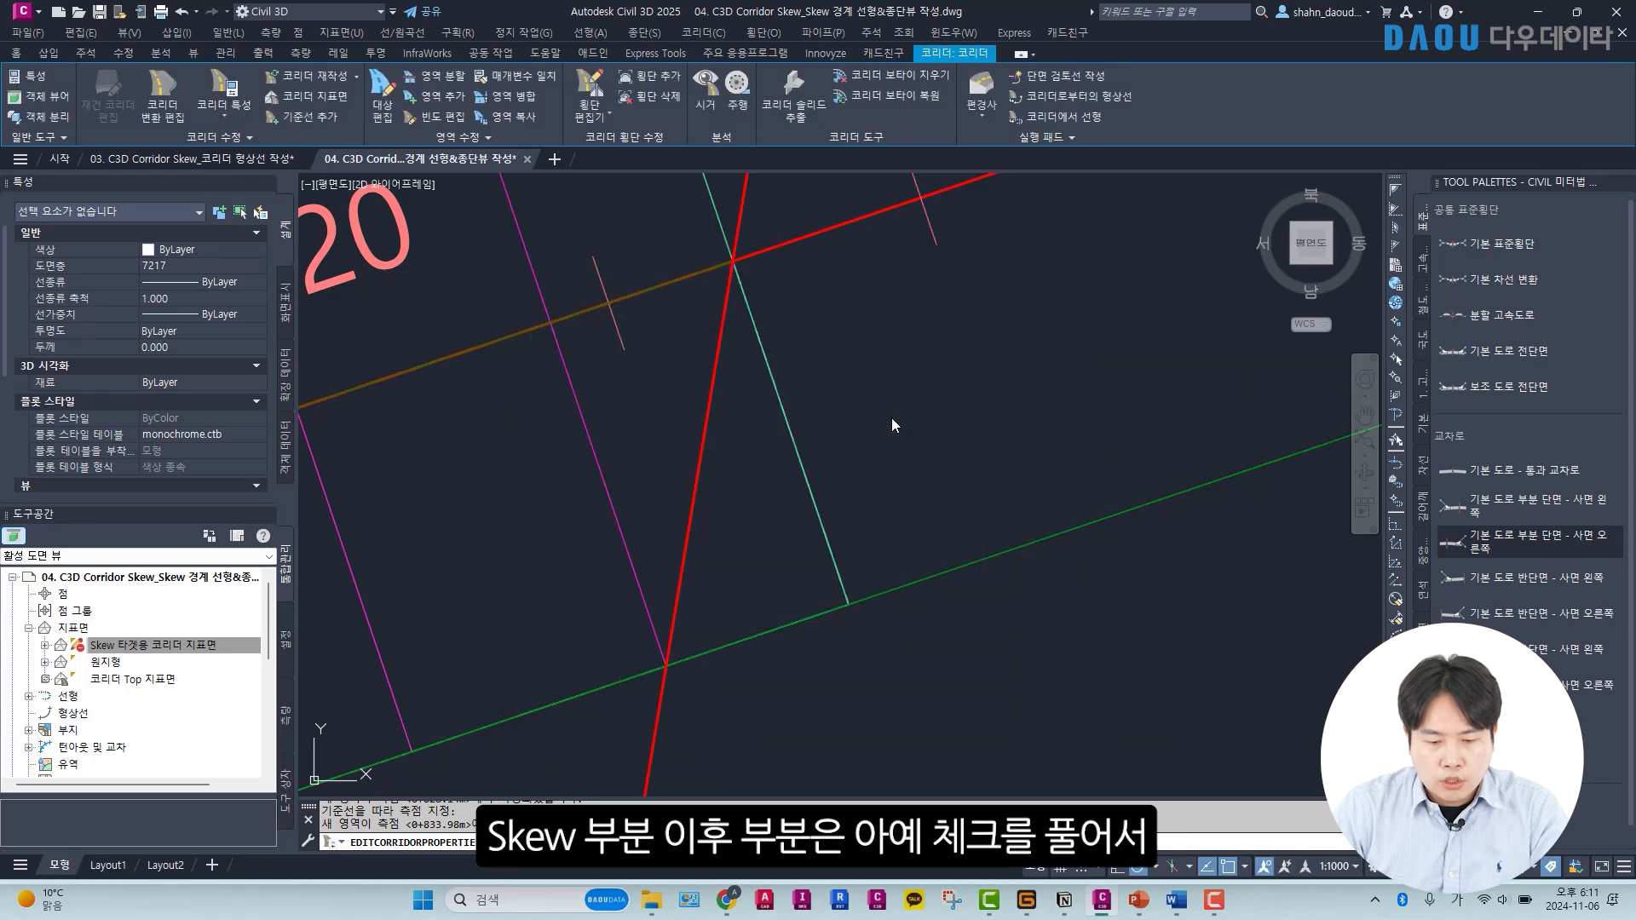
{"action": "scroll", "coordinate": [899, 422], "scroll_direction": "down", "scroll_amount": 4}
{"action": "middle_click_drag", "start_coordinate": [1001, 375], "coordinate": [908, 443]}
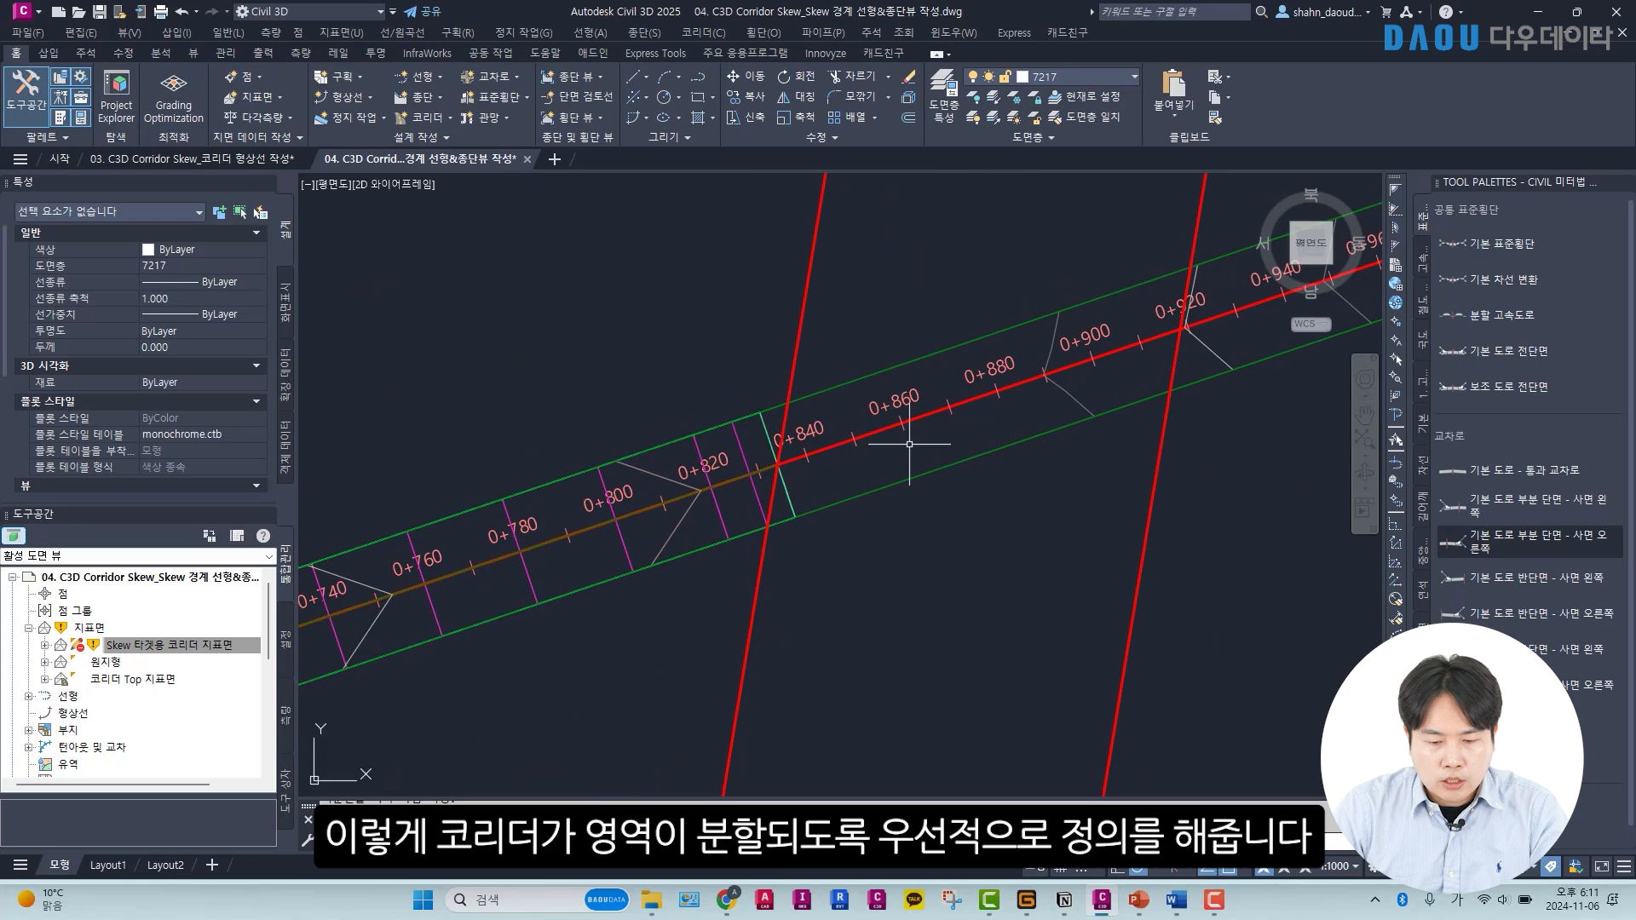
Set the right-side lane's width target to the alignment Skew 시점부 선형 for the corridor region starting at 0+828.14.
{"action": "left_click", "coordinate": [739, 440]}
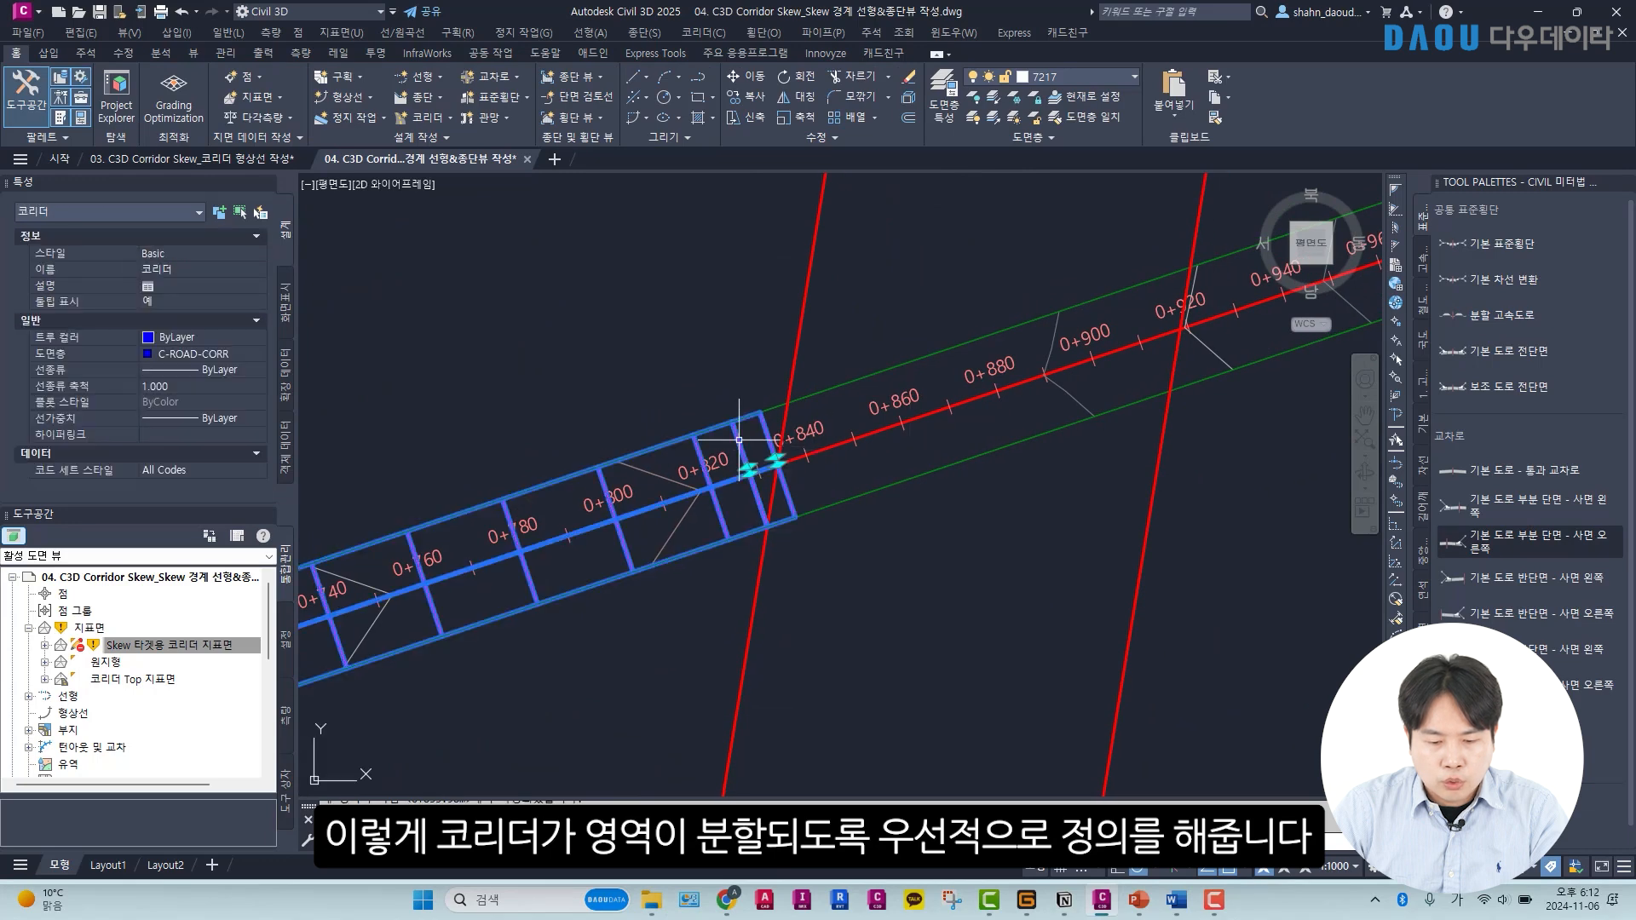
{"action": "scroll", "coordinate": [758, 492], "scroll_direction": "up", "scroll_amount": 2}
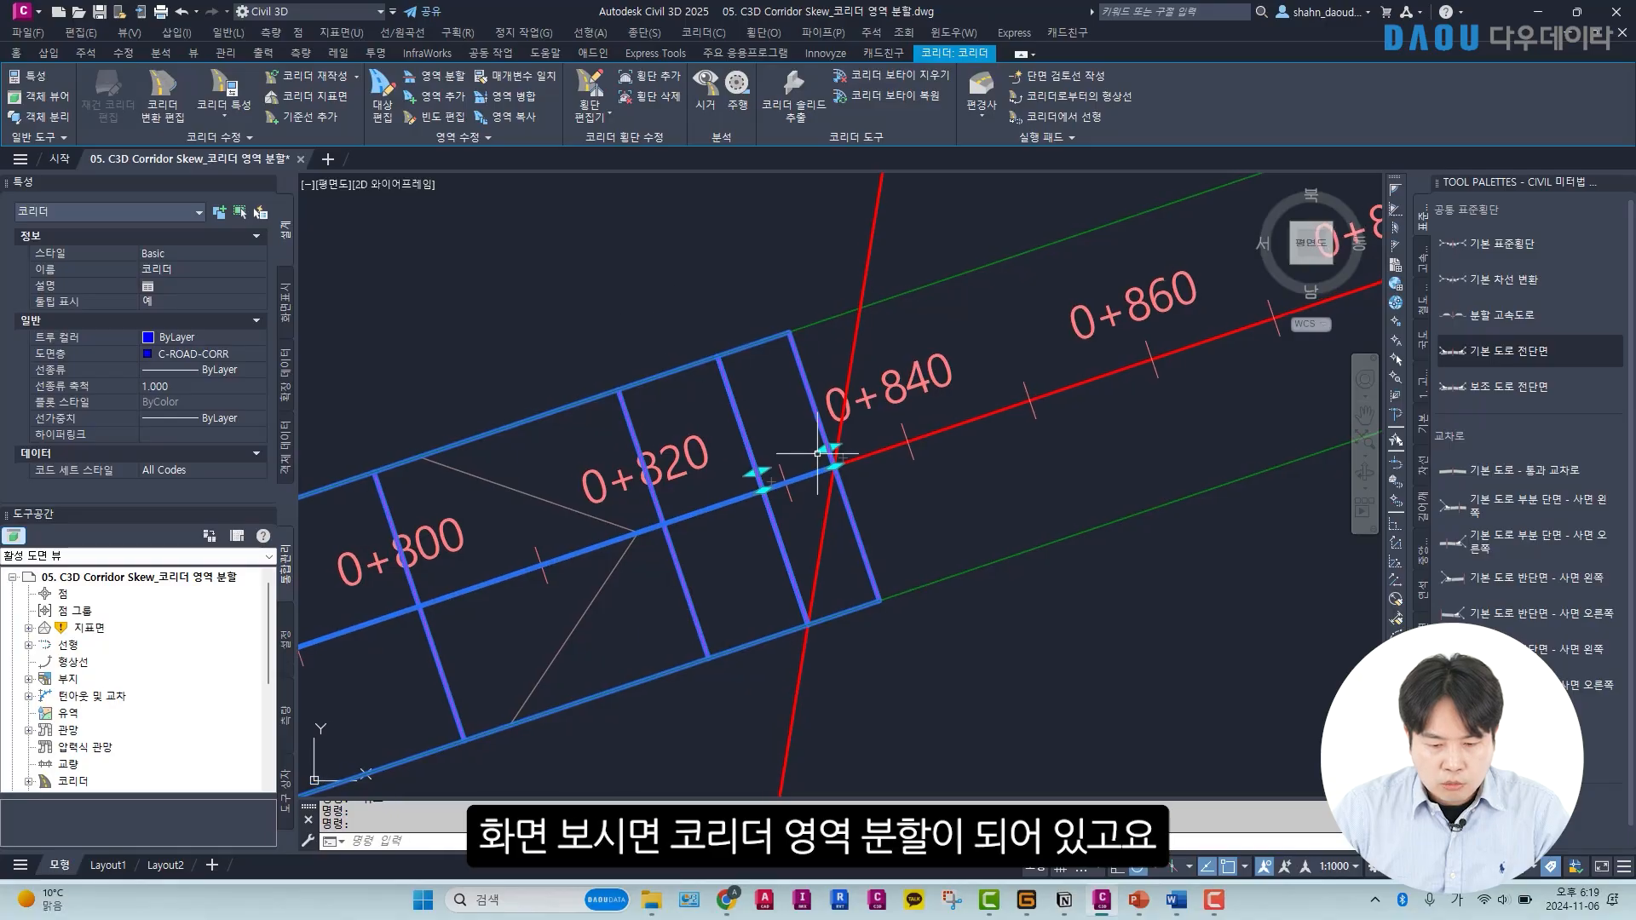
{"action": "right_click", "coordinate": [772, 528]}
{"action": "left_click", "coordinate": [863, 306]}
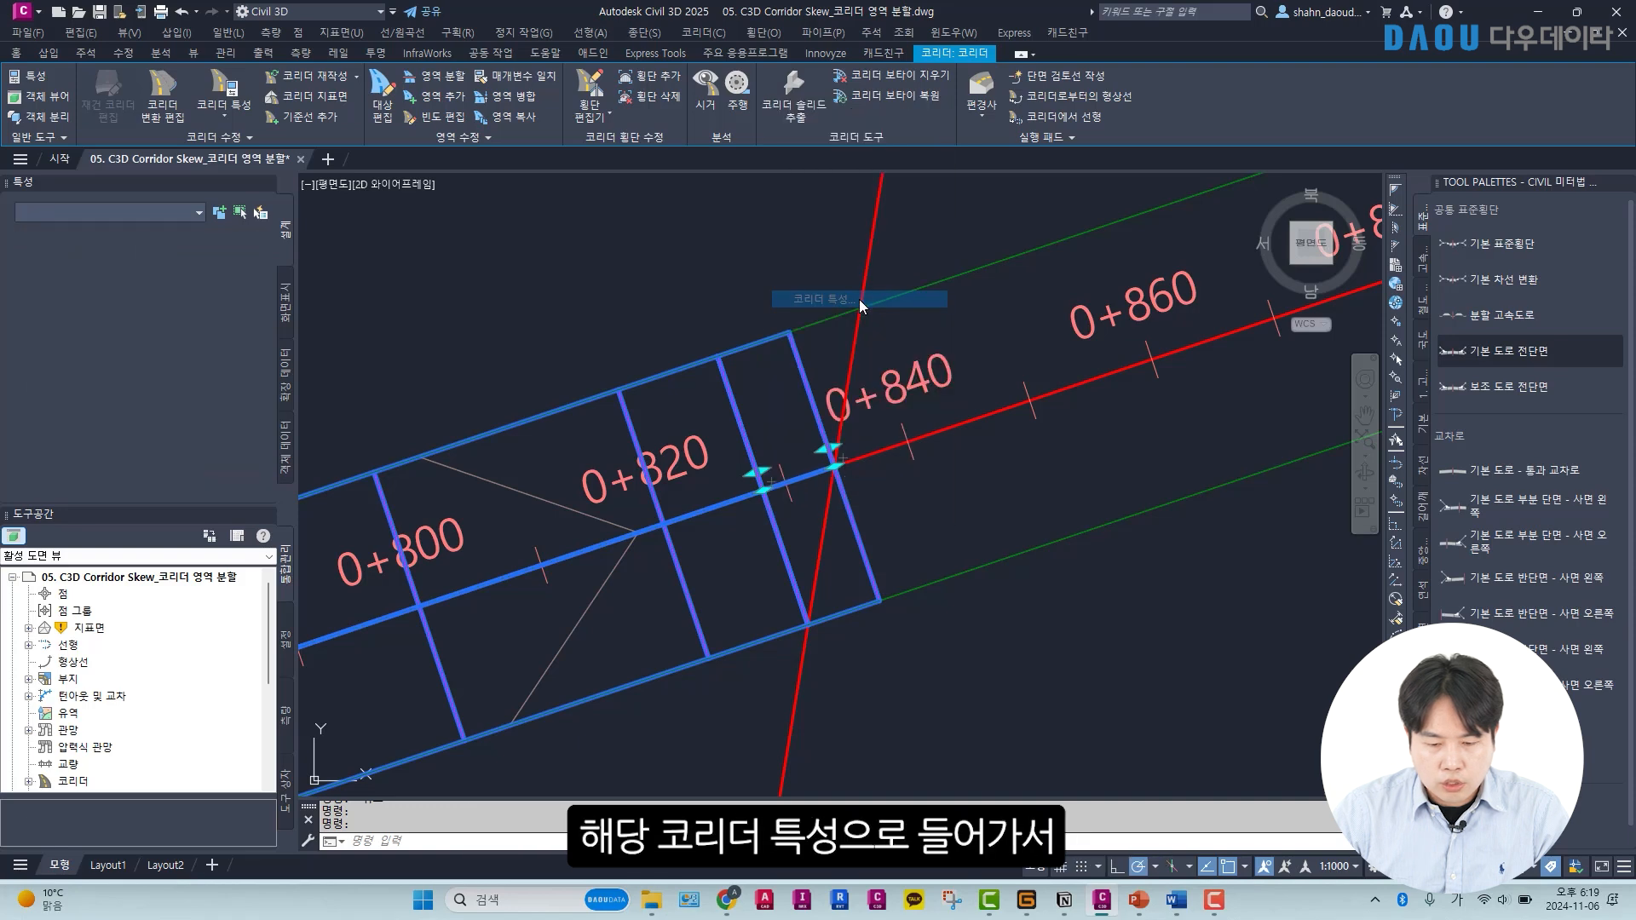
{"action": "left_click_drag", "start_coordinate": [1040, 269], "coordinate": [1327, 268]}
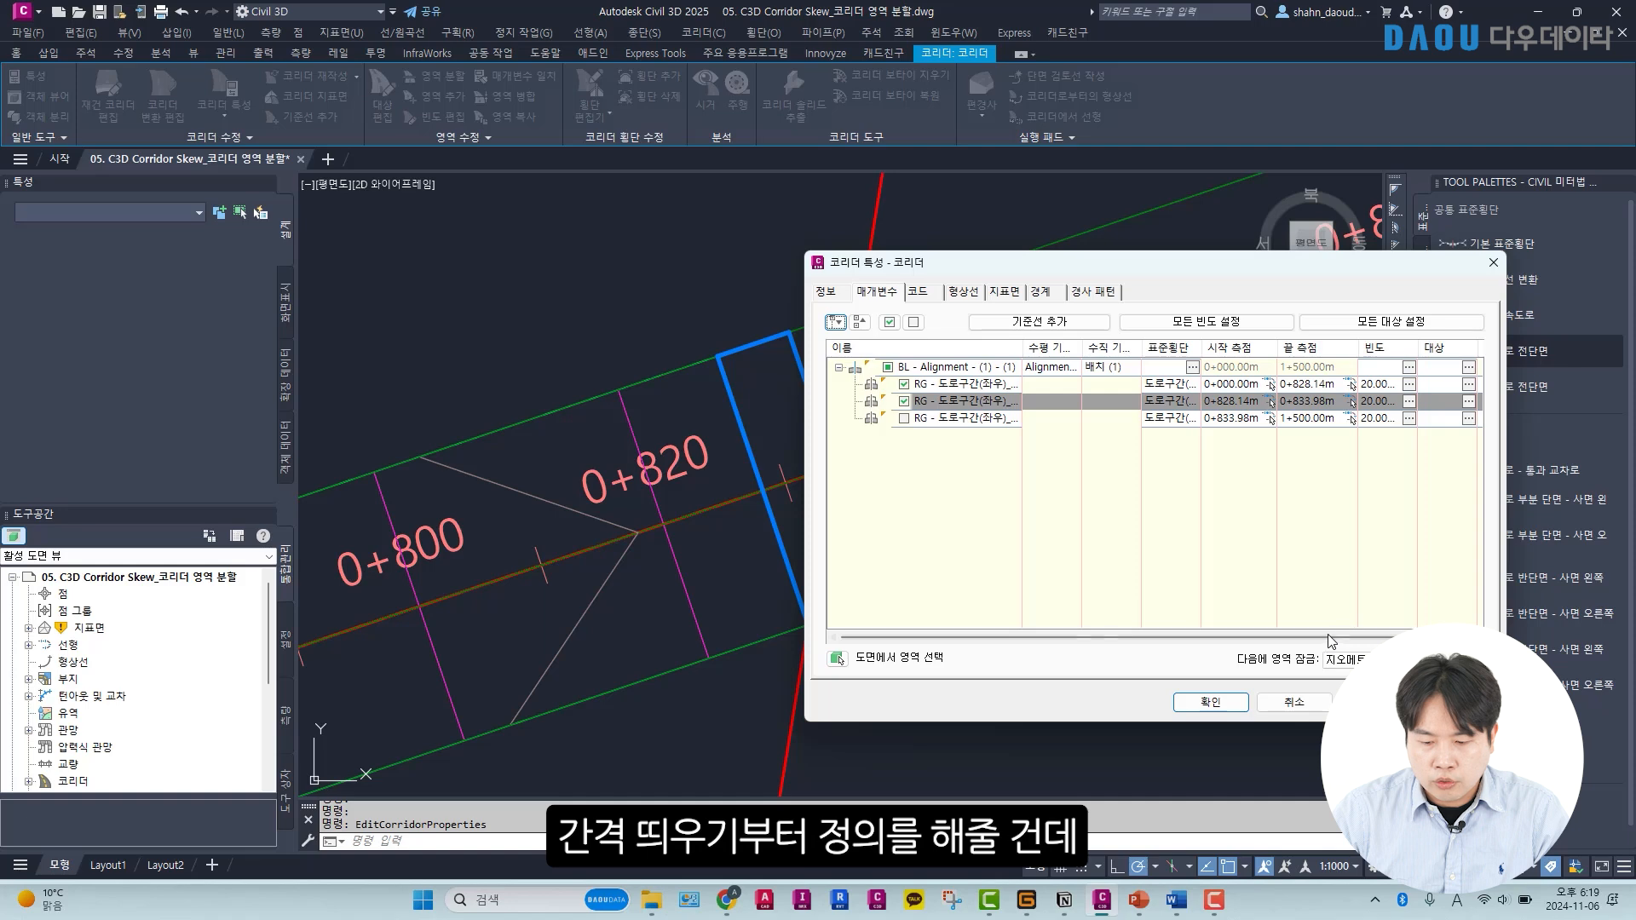
{"action": "left_click_drag", "start_coordinate": [1332, 638], "coordinate": [1382, 637]}
{"action": "left_click", "coordinate": [1413, 401]}
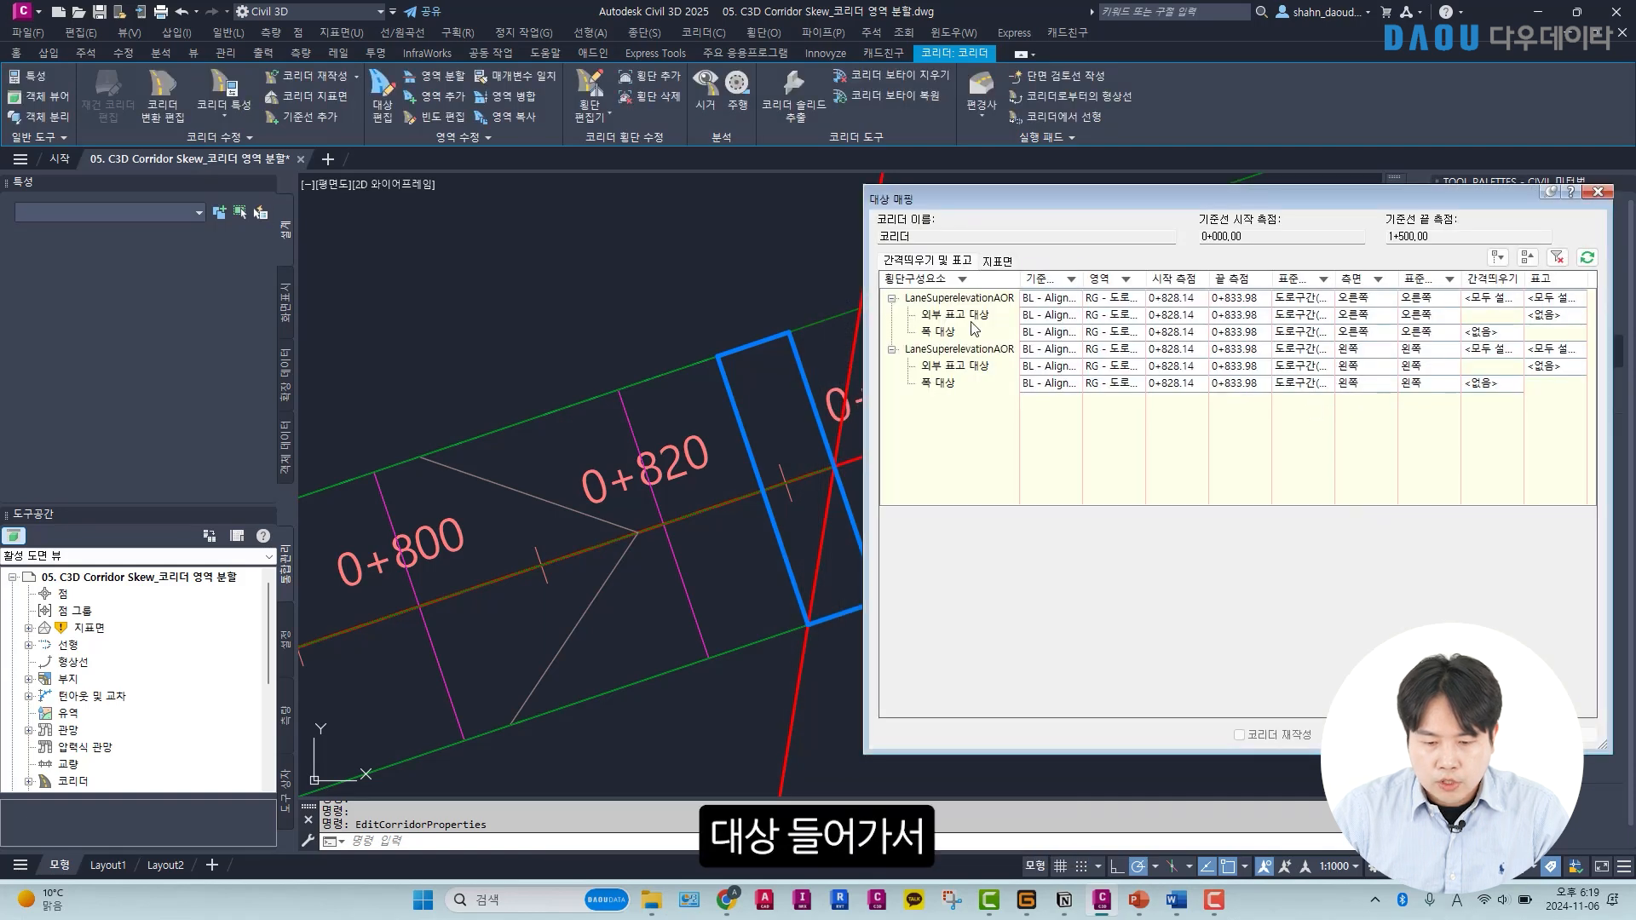
{"action": "left_click", "coordinate": [973, 332]}
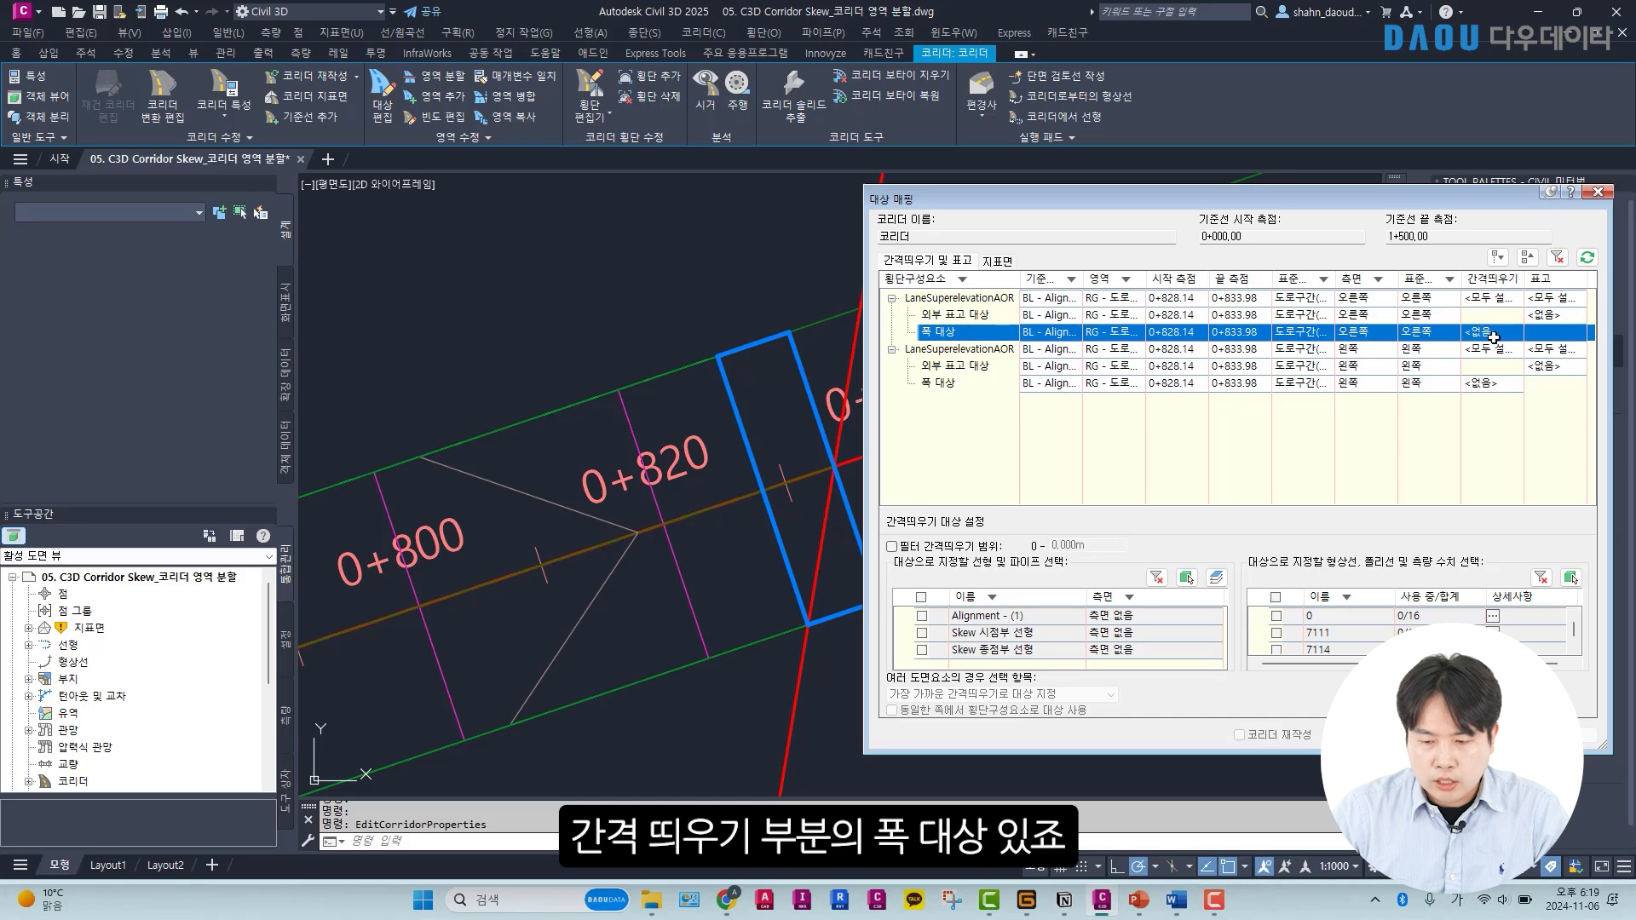
{"action": "left_click", "coordinate": [923, 633]}
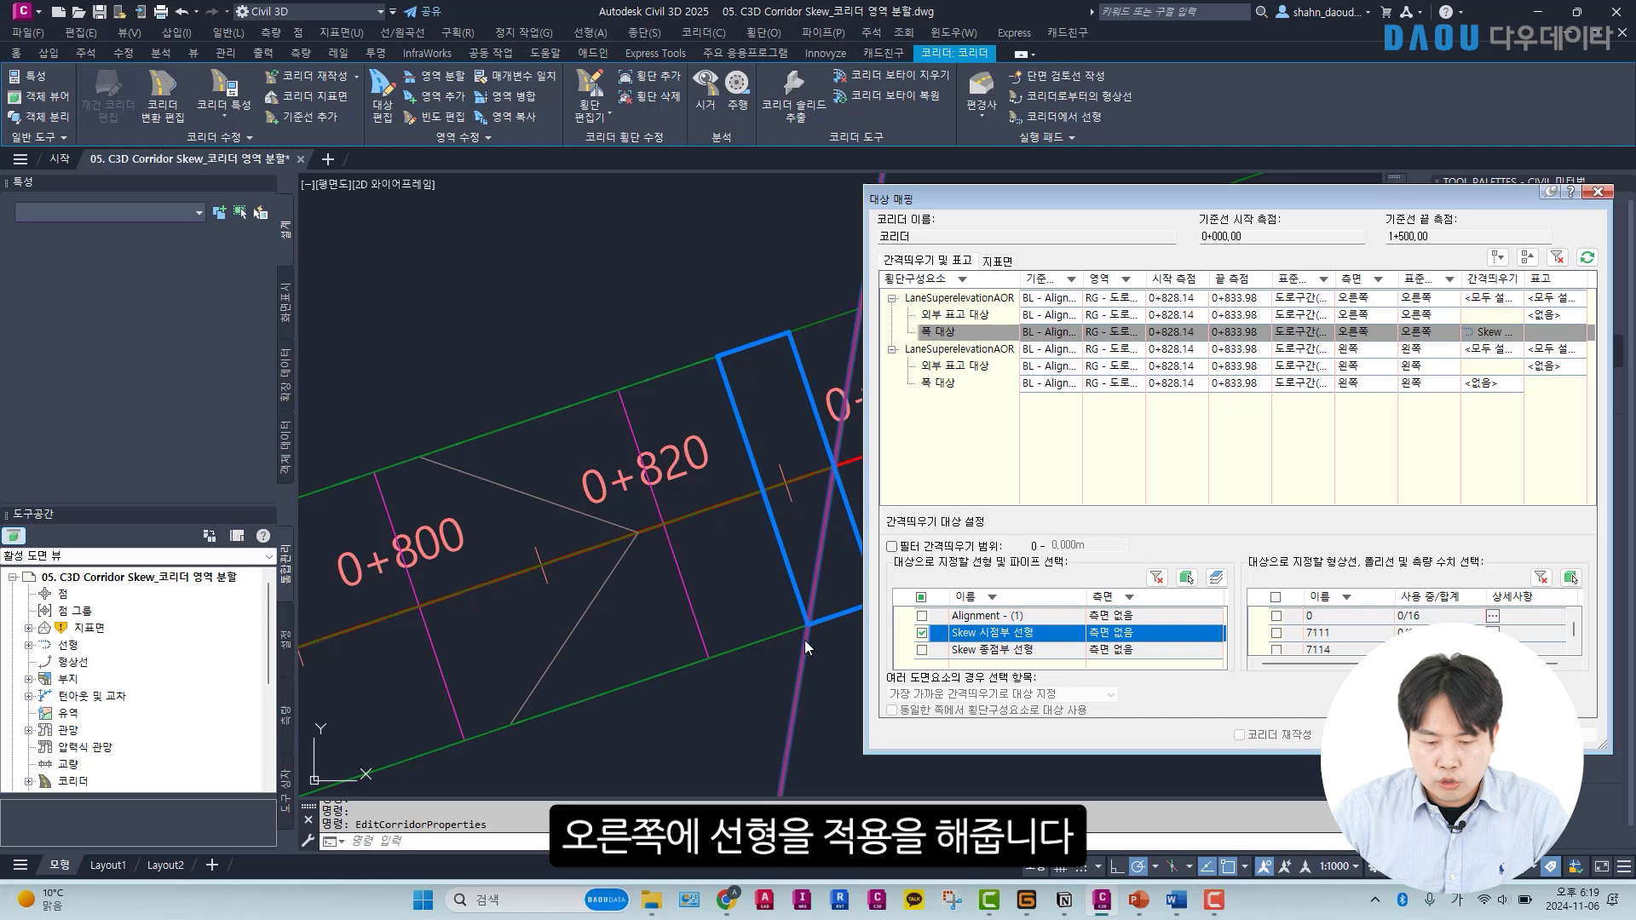
{"action": "left_click", "coordinate": [1398, 734]}
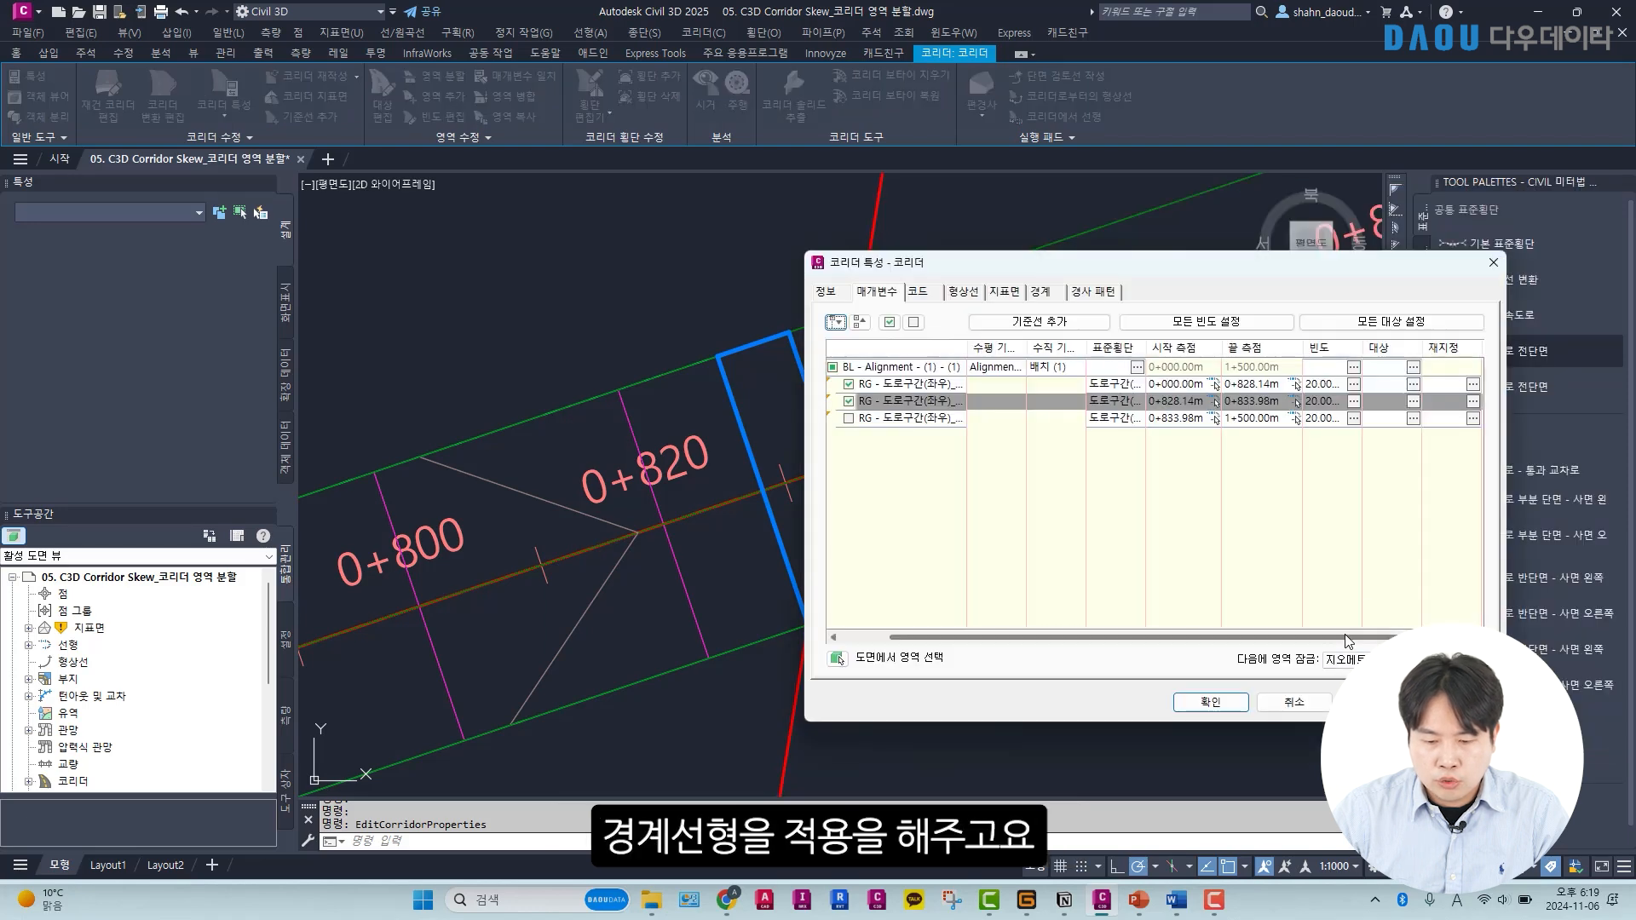
Set the same region's assembly frequency along tangents and along vertical curves to 2.5 m.
{"action": "left_click", "coordinate": [1353, 401]}
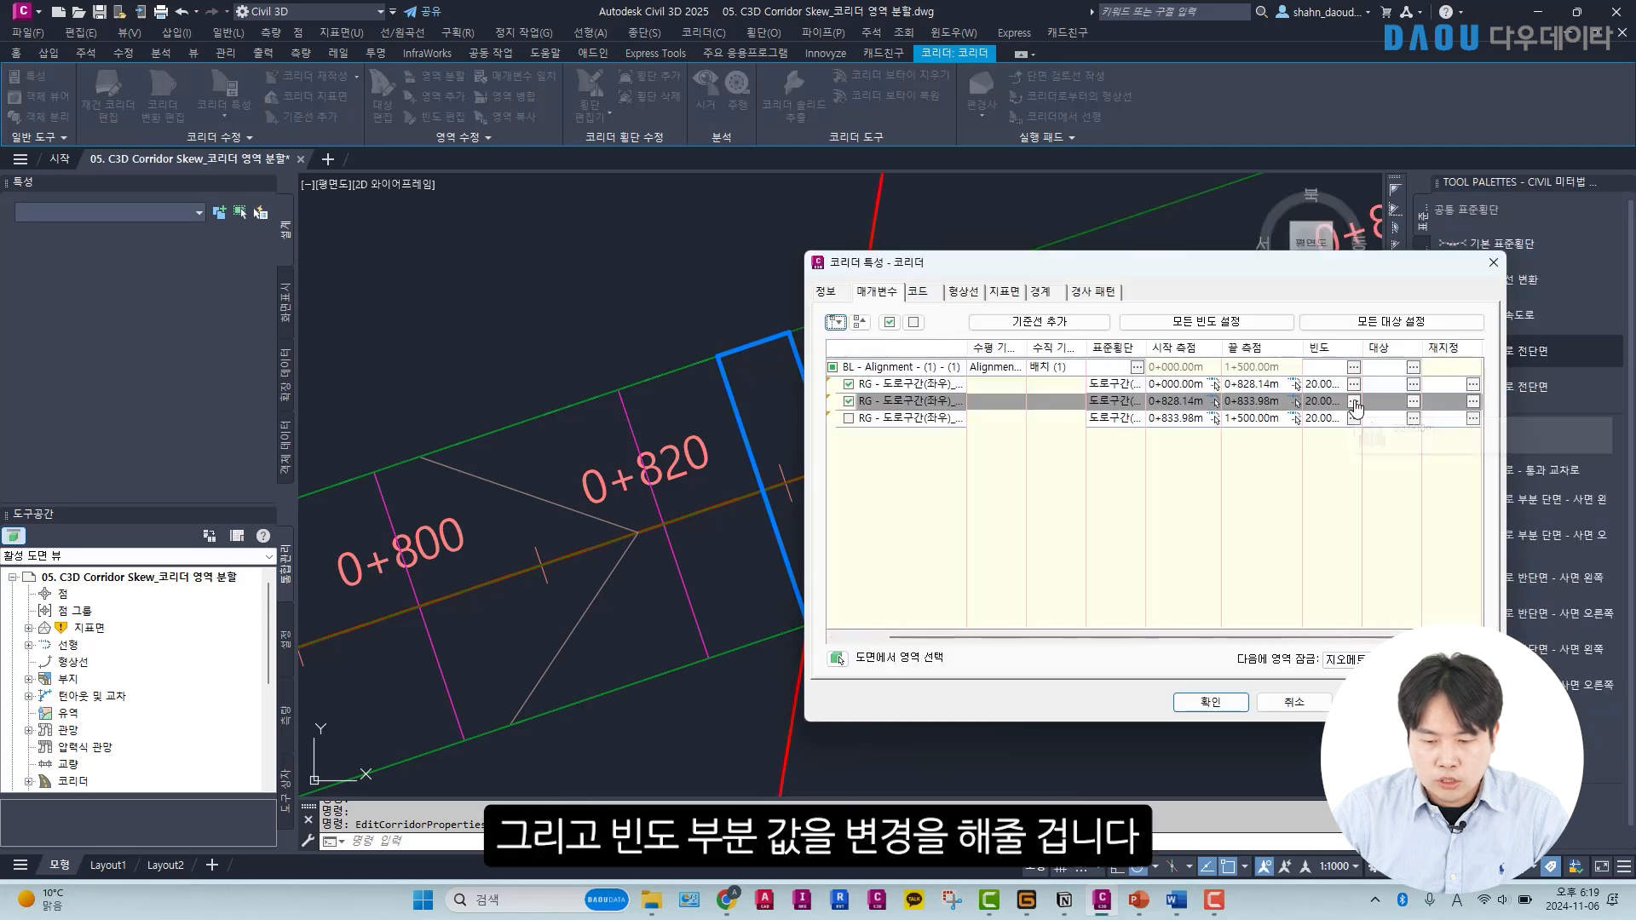
{"action": "left_click", "coordinate": [546, 308]}
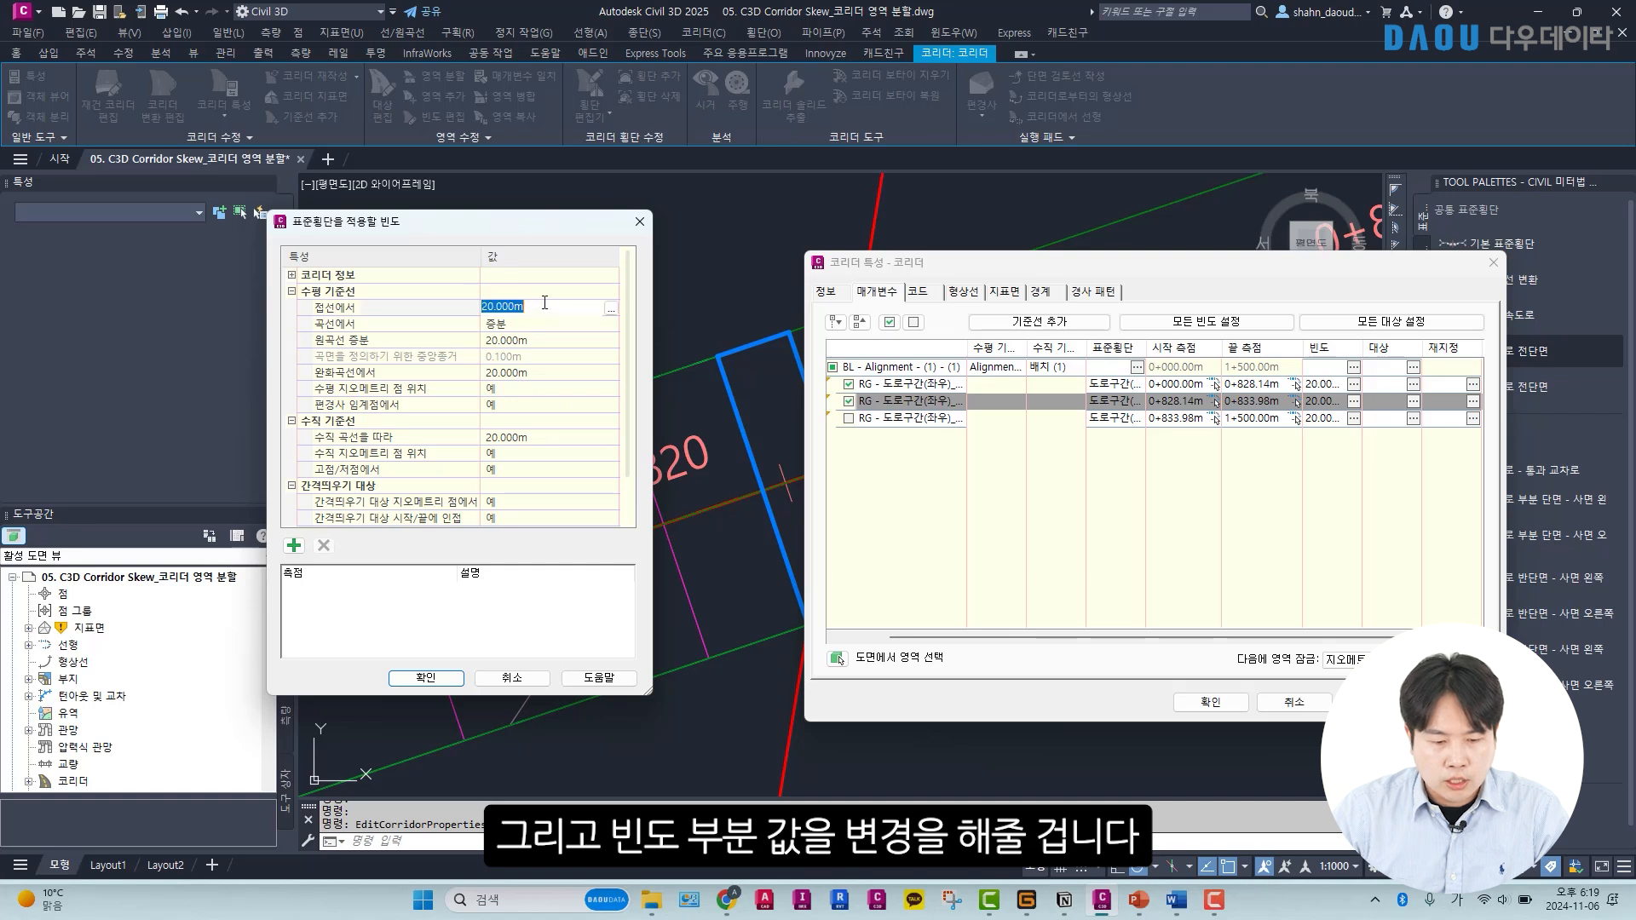
{"action": "type", "text": "2"}
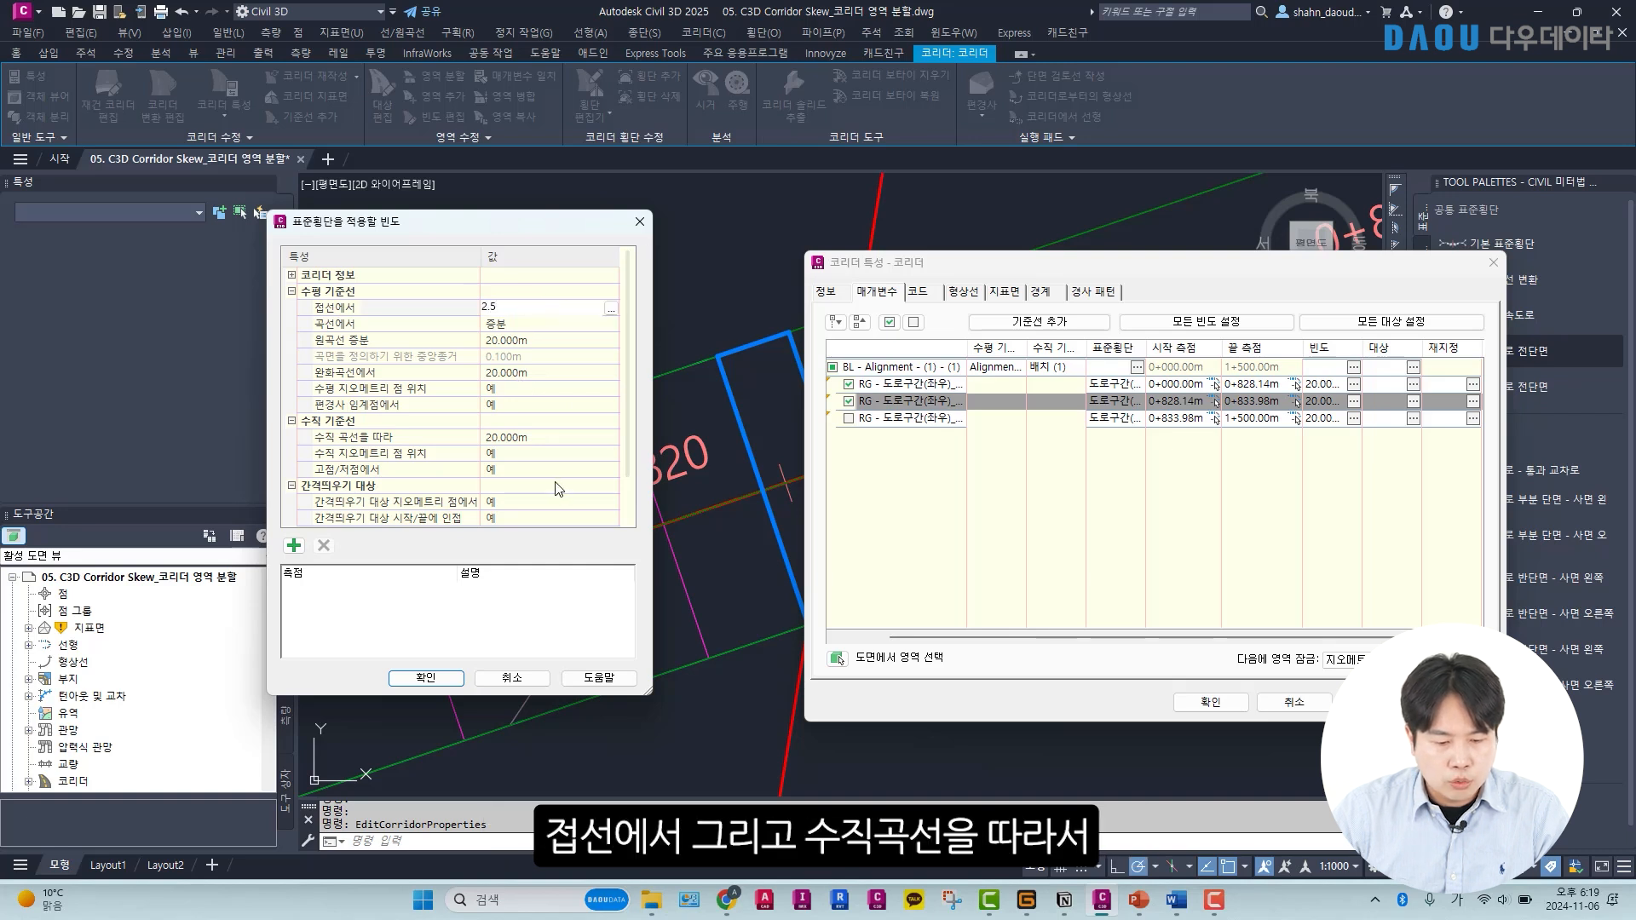
{"action": "type", "text": ".5"}
{"action": "left_click", "coordinate": [546, 437]}
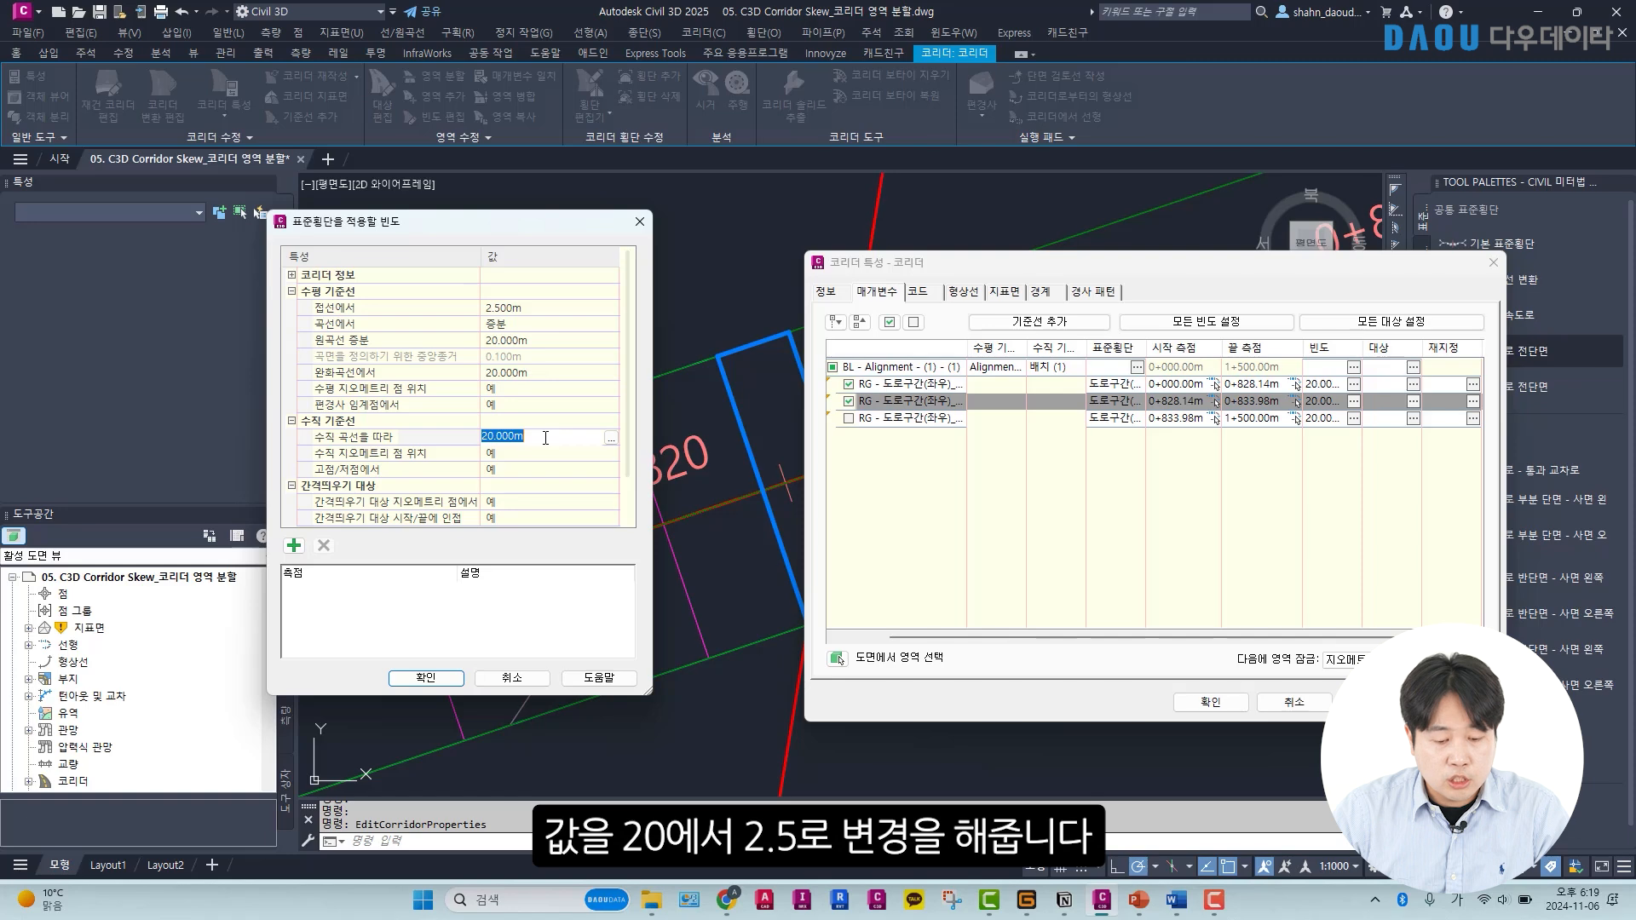
{"action": "left_click", "coordinate": [428, 679]}
Set the end station of the region starting at 0+828.14 to 0+833.97 and rebuild the corridor.
{"action": "left_click", "coordinate": [1270, 403]}
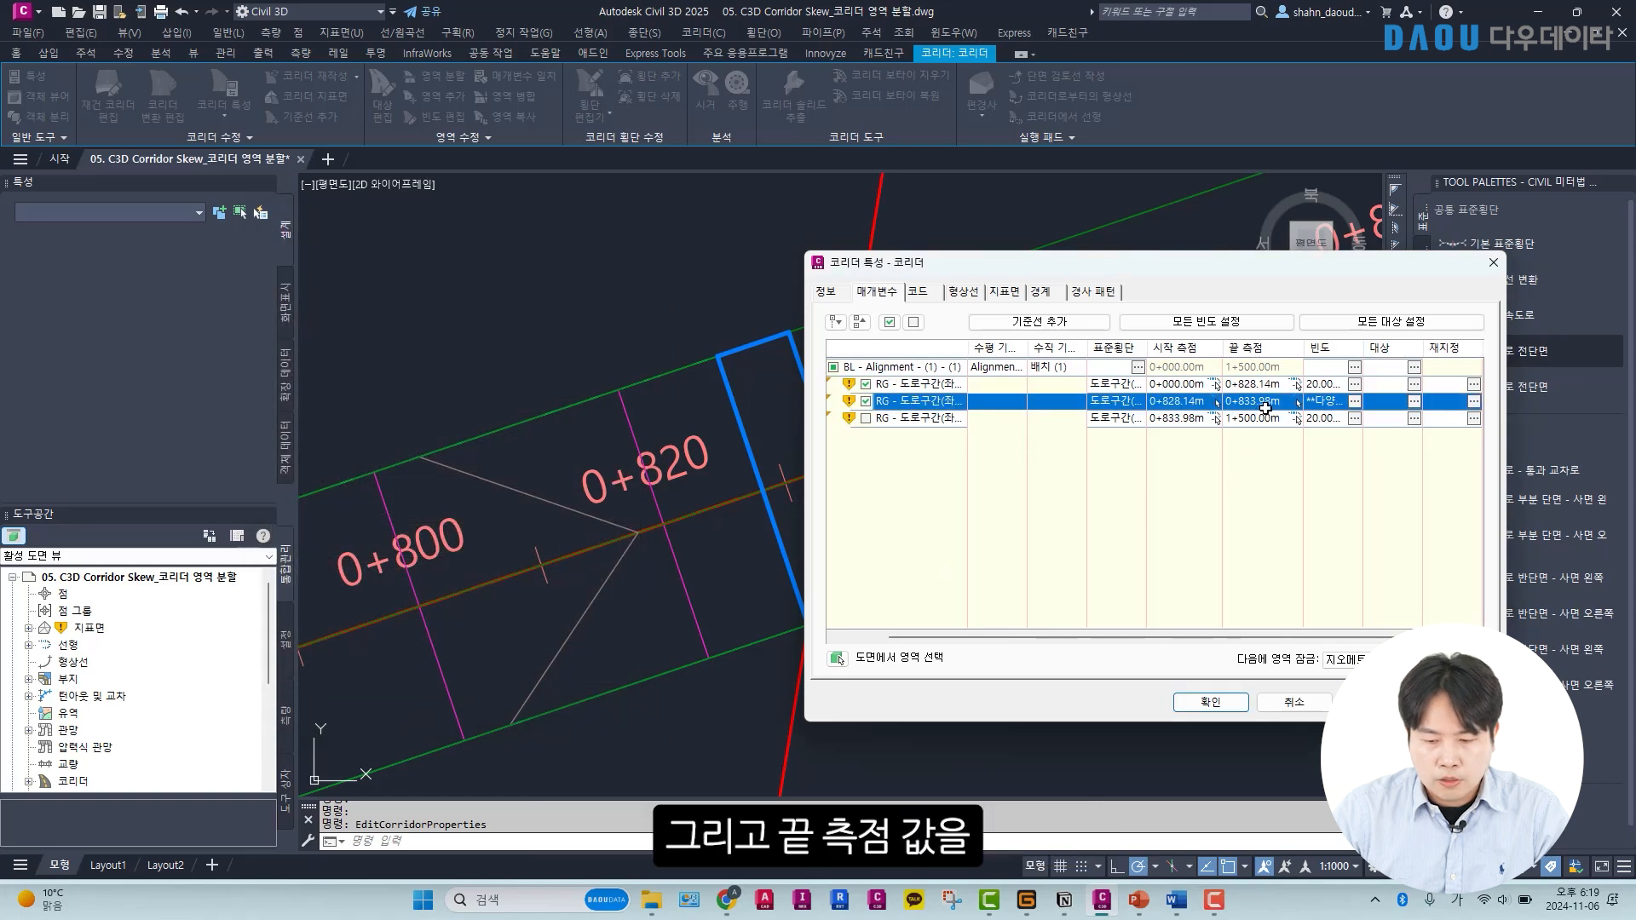
{"action": "left_click", "coordinate": [1271, 401]}
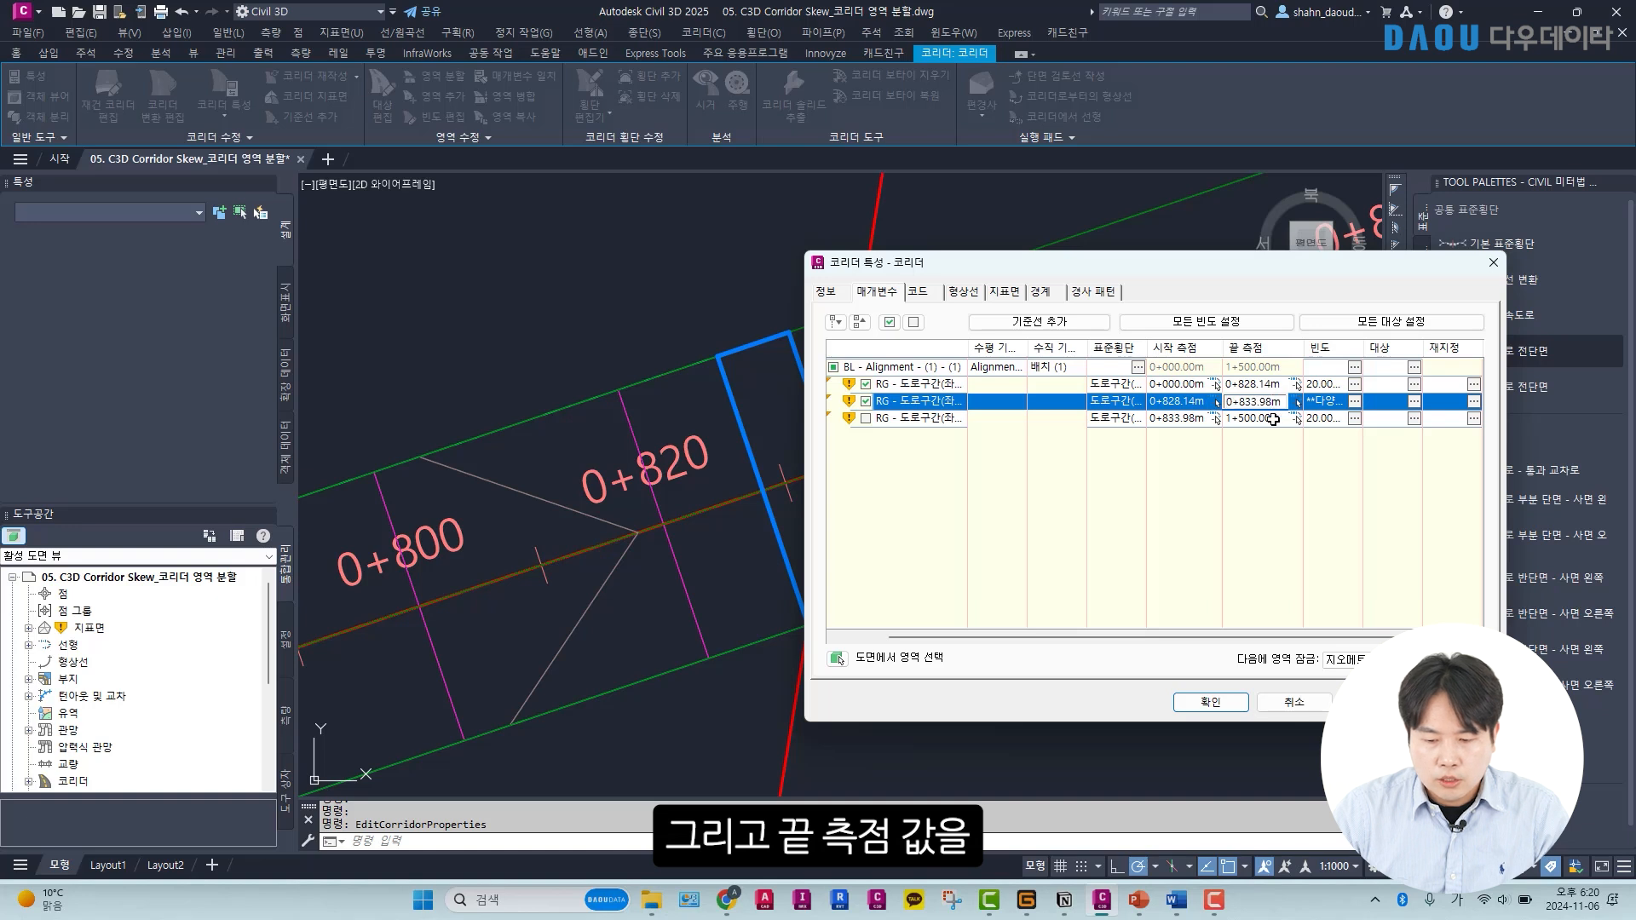
{"action": "key", "text": "Left"}
{"action": "key", "text": "BackSpace"}
{"action": "type", "text": "7"}
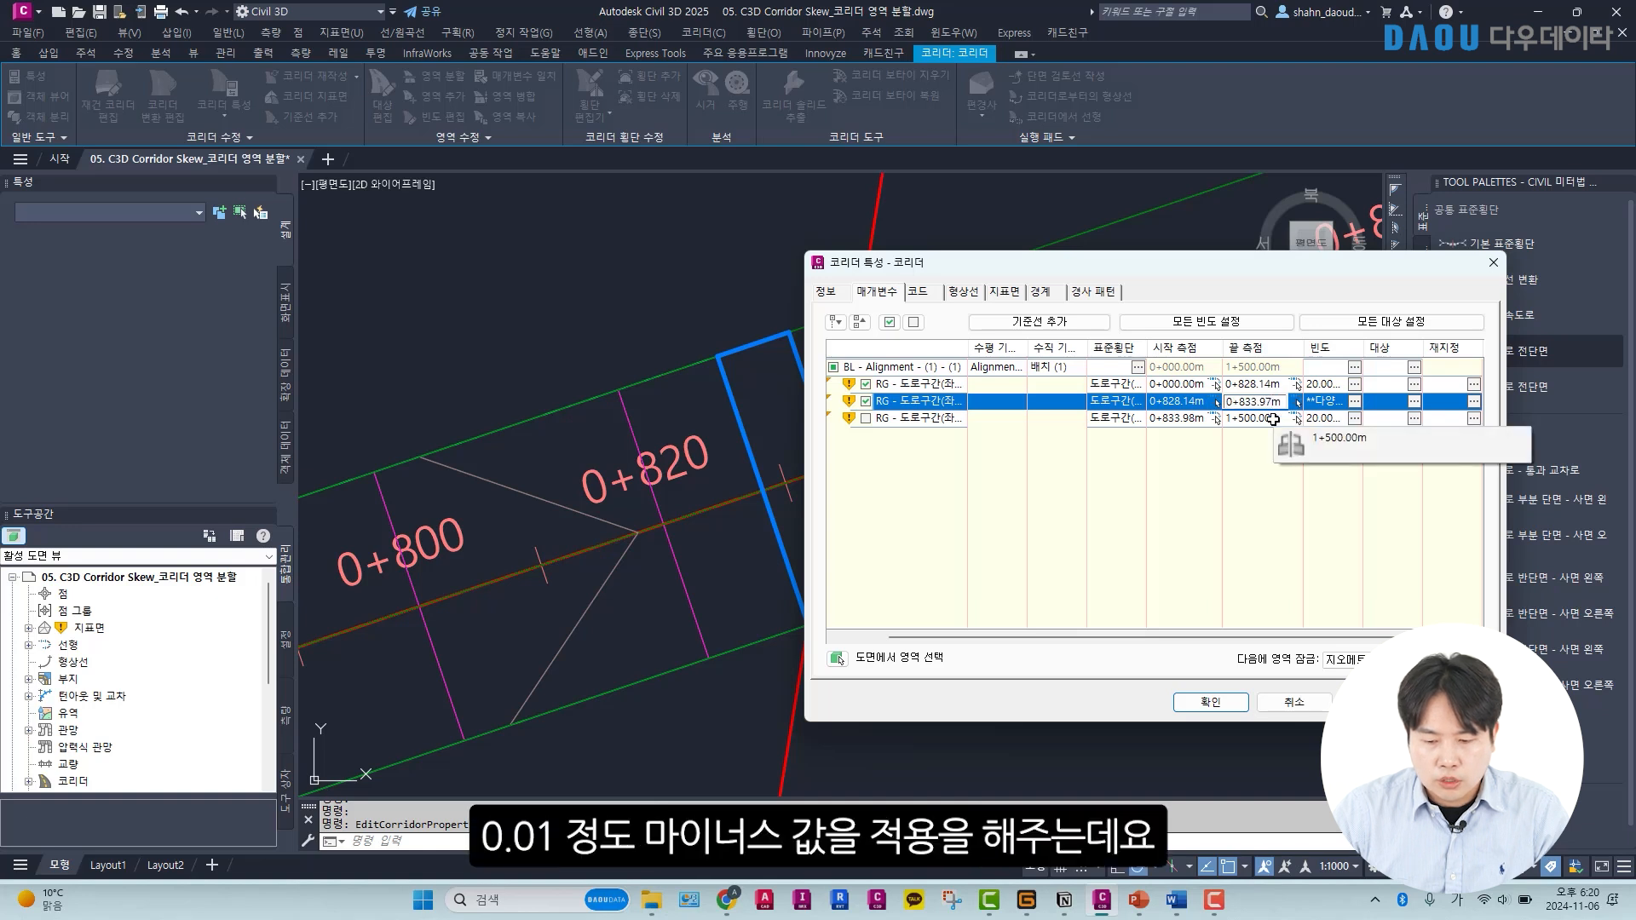
{"action": "left_click", "coordinate": [1209, 701]}
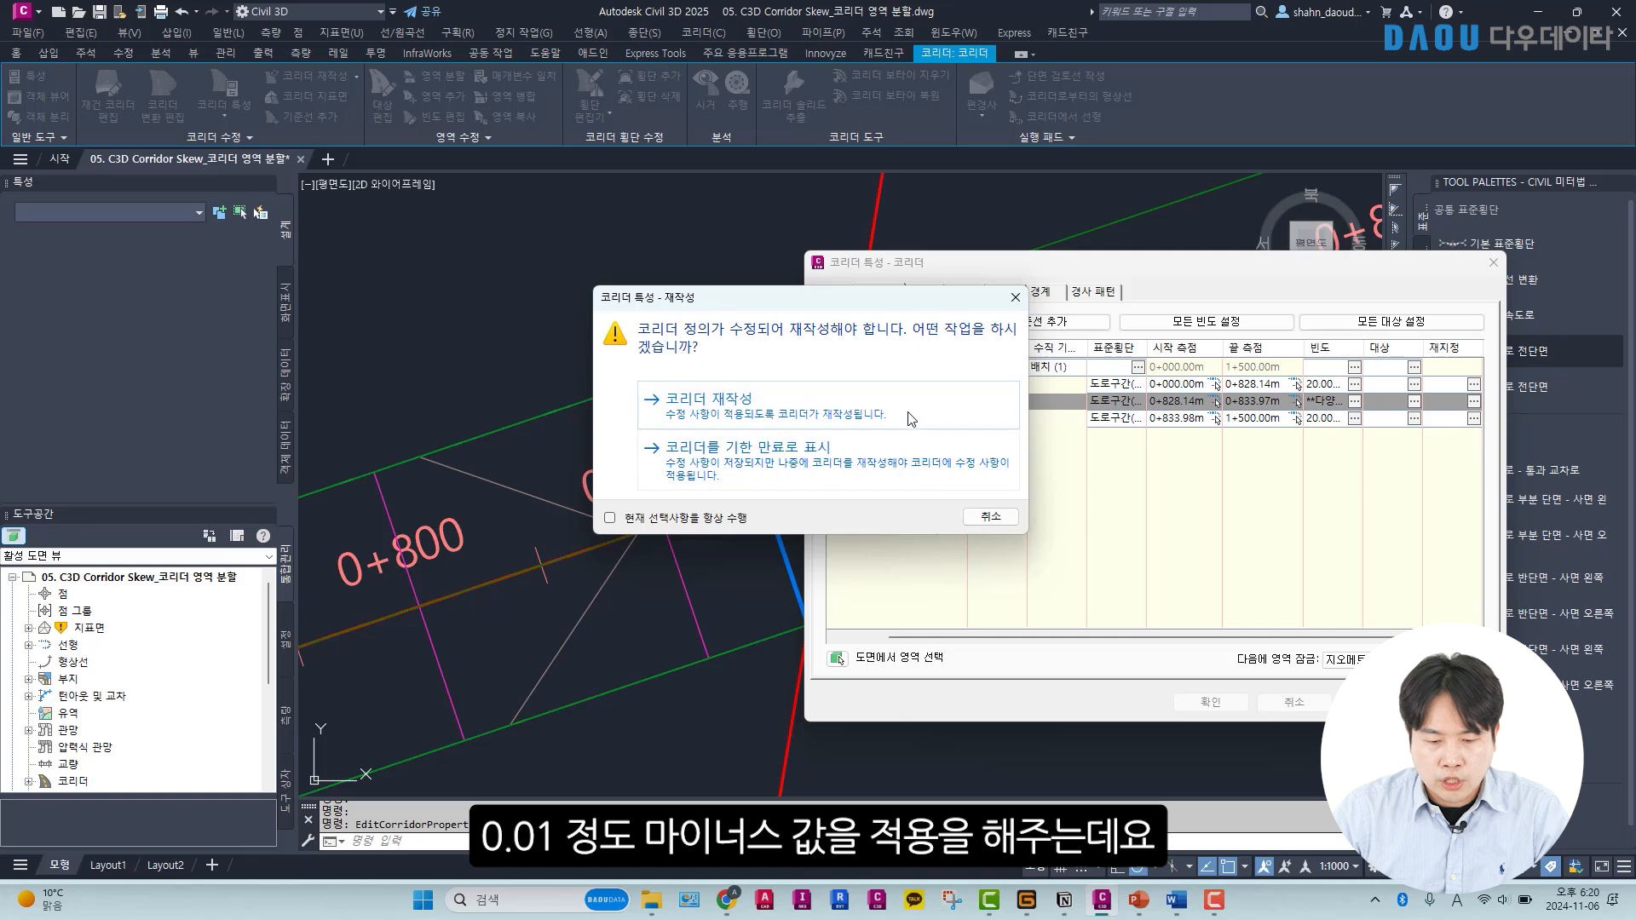
{"action": "left_click", "coordinate": [909, 416]}
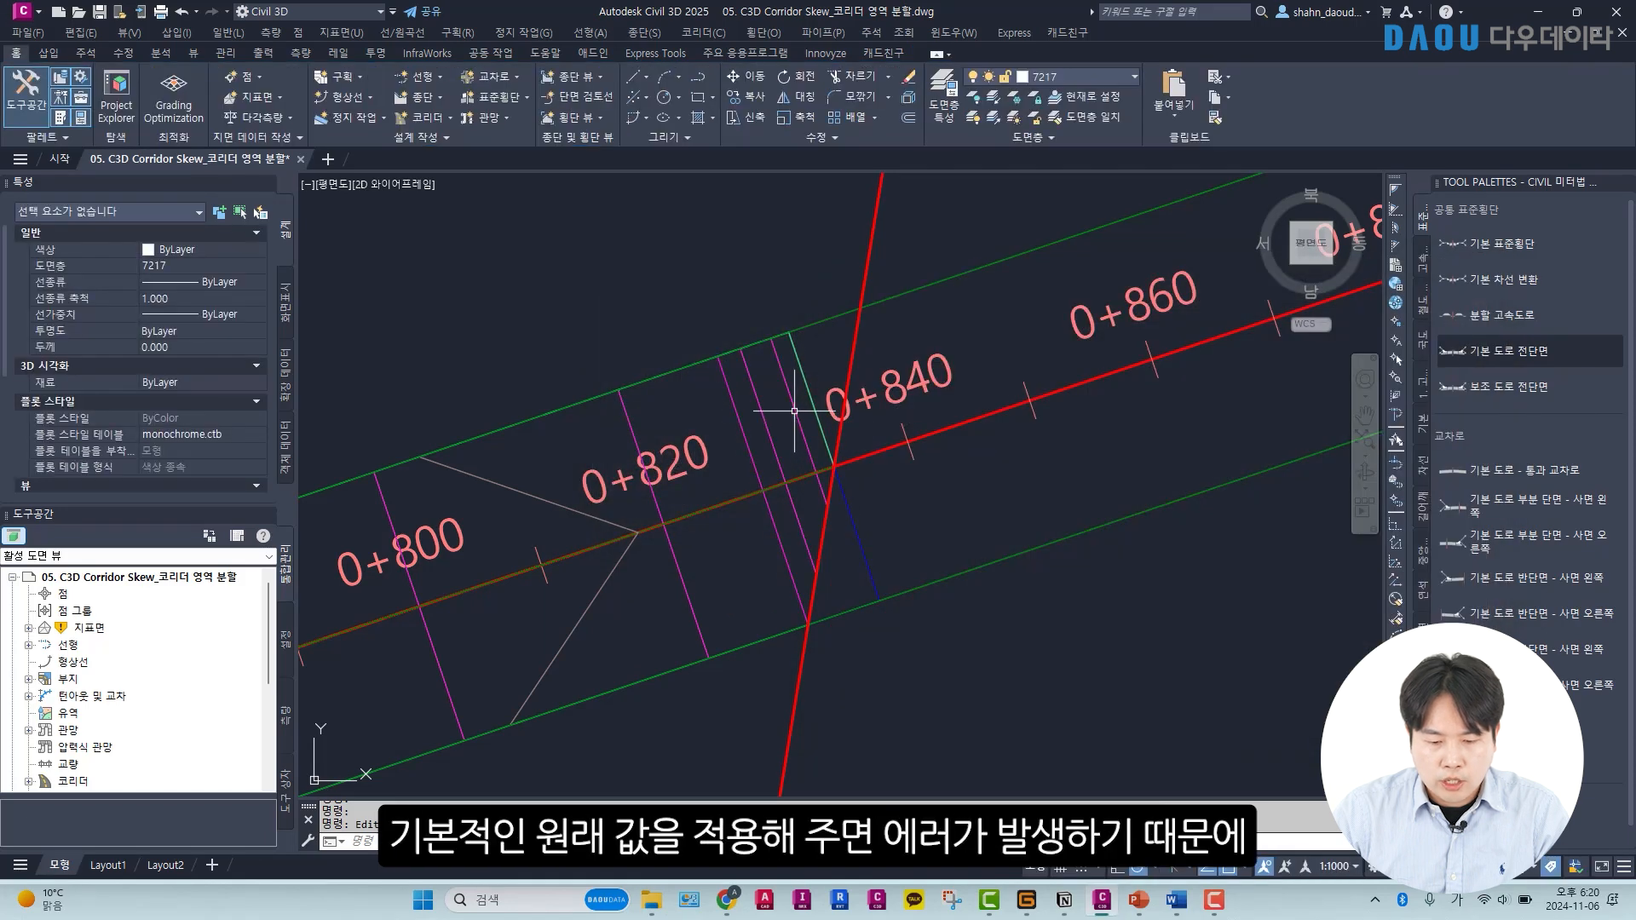
Examine the skewed end of the corridor model in 3D in the Object Viewer.
{"action": "left_click", "coordinate": [793, 411]}
{"action": "right_click", "coordinate": [794, 411]}
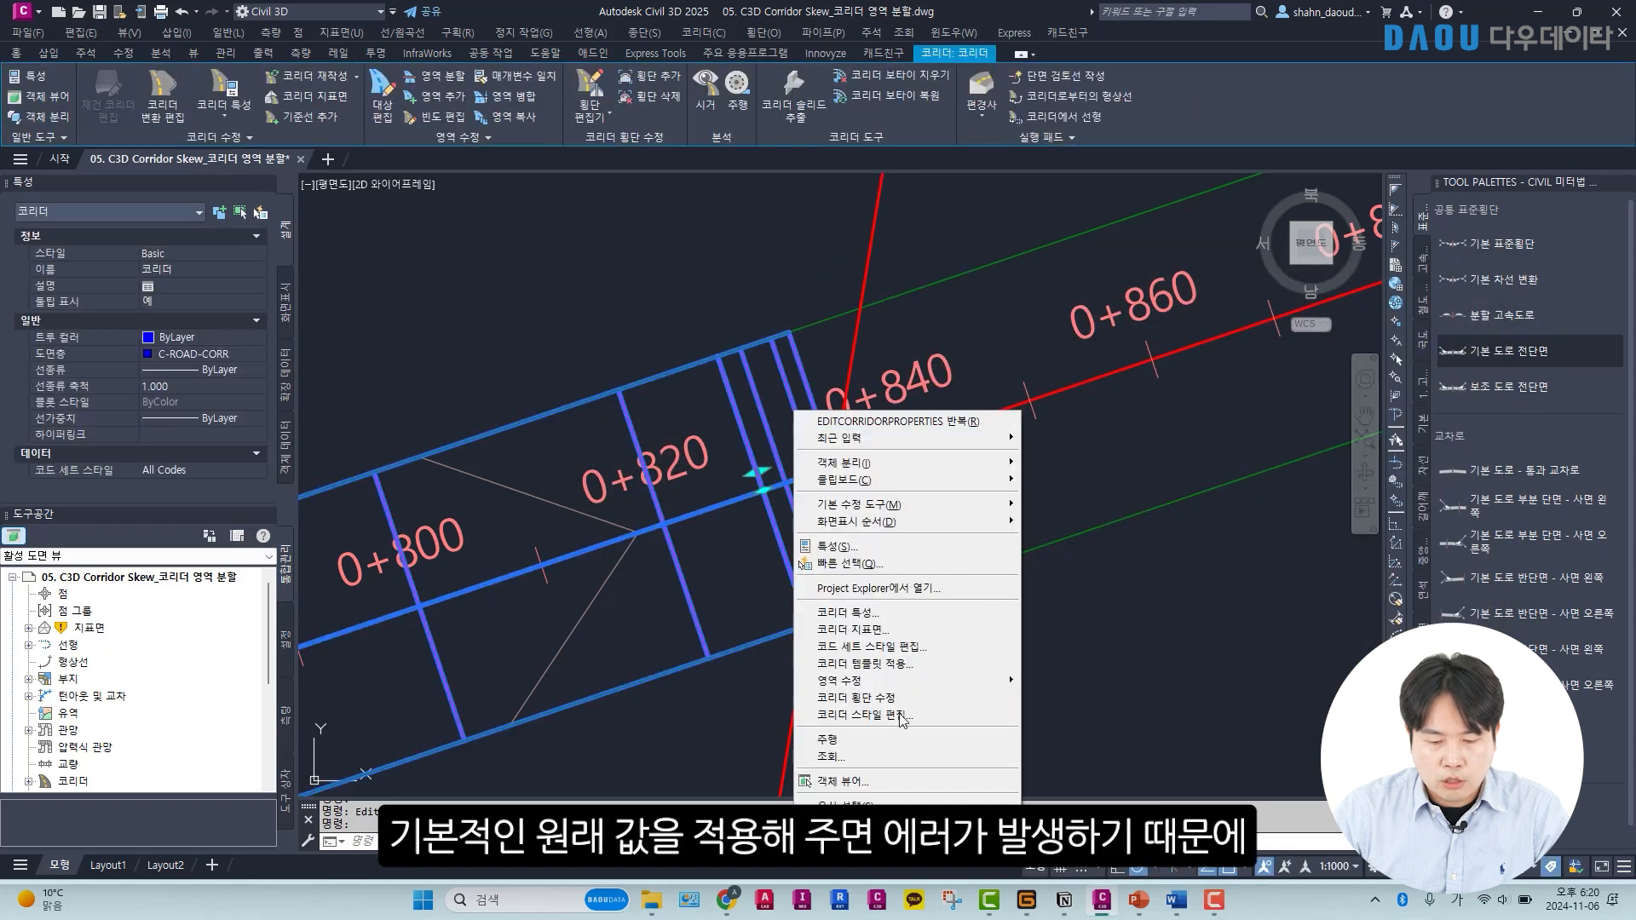
{"action": "left_click", "coordinate": [877, 779]}
{"action": "left_click_drag", "start_coordinate": [852, 545], "coordinate": [938, 625]}
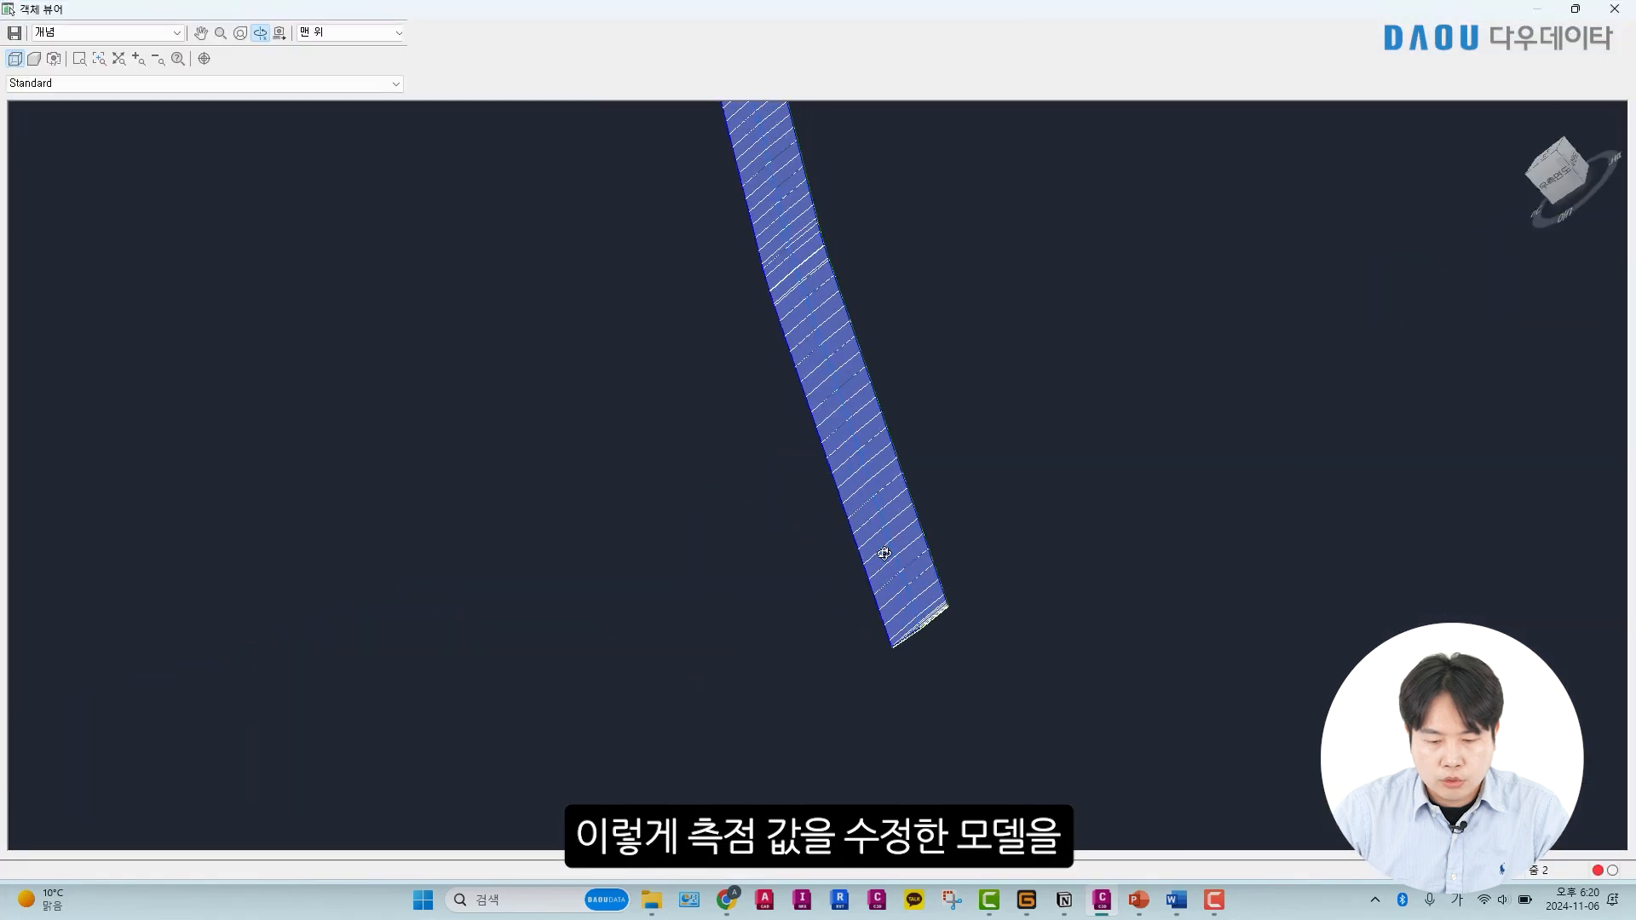
{"action": "scroll", "coordinate": [962, 617], "scroll_direction": "up", "scroll_amount": 3}
{"action": "middle_click_drag", "start_coordinate": [1089, 630], "coordinate": [948, 539]}
{"action": "scroll", "coordinate": [948, 539], "scroll_direction": "up", "scroll_amount": 1}
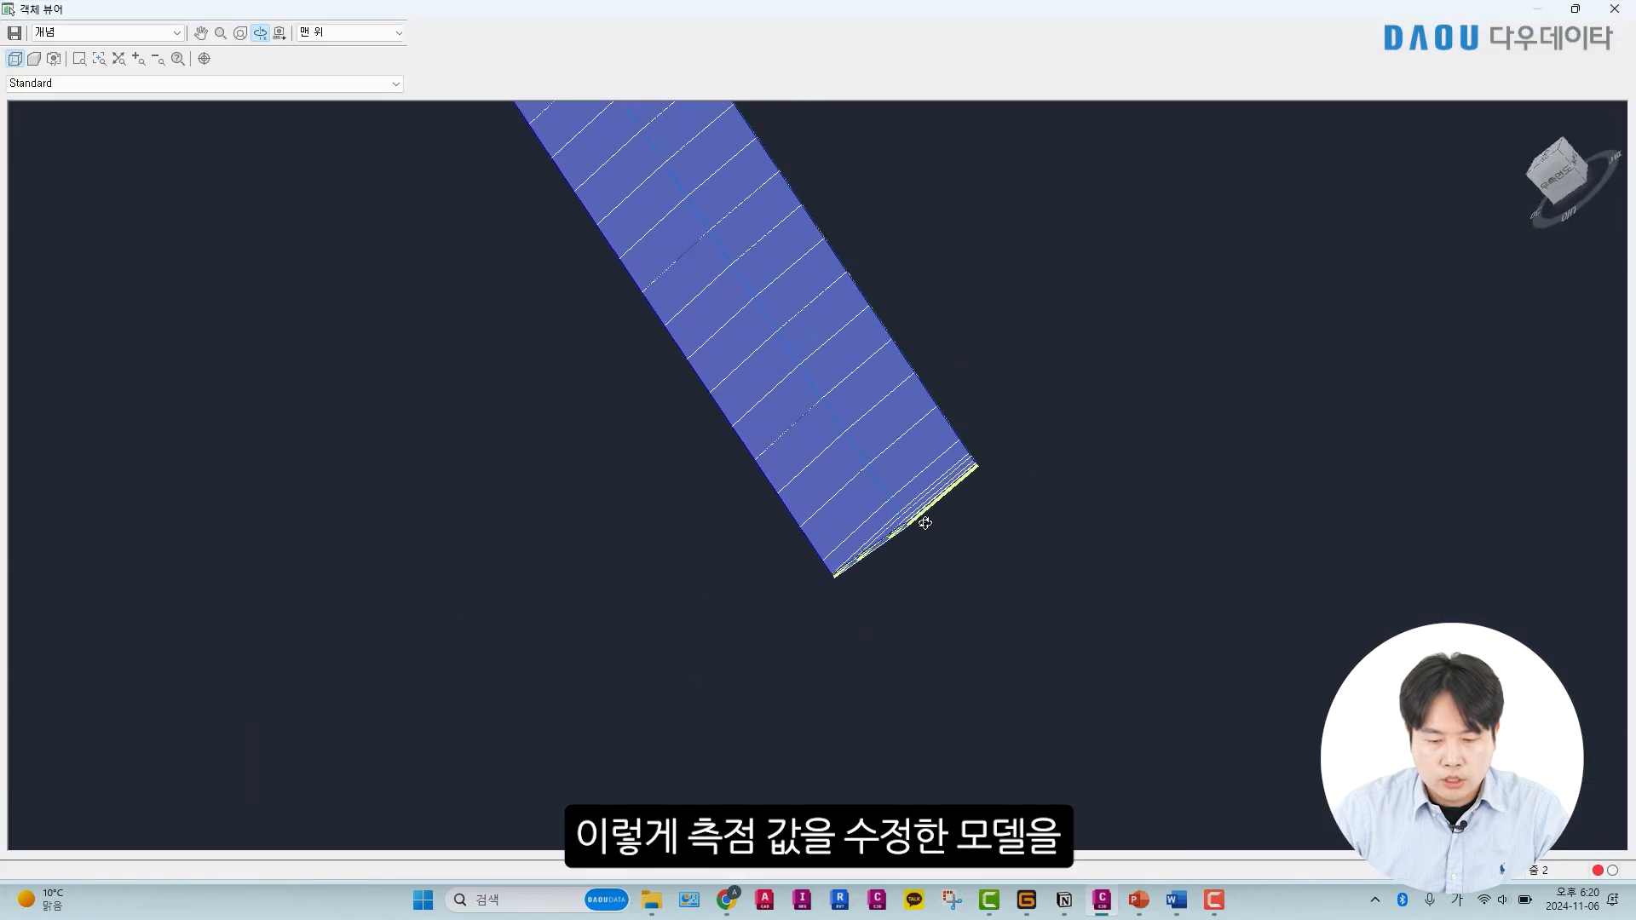
{"action": "scroll", "coordinate": [1019, 583], "scroll_direction": "up", "scroll_amount": 3}
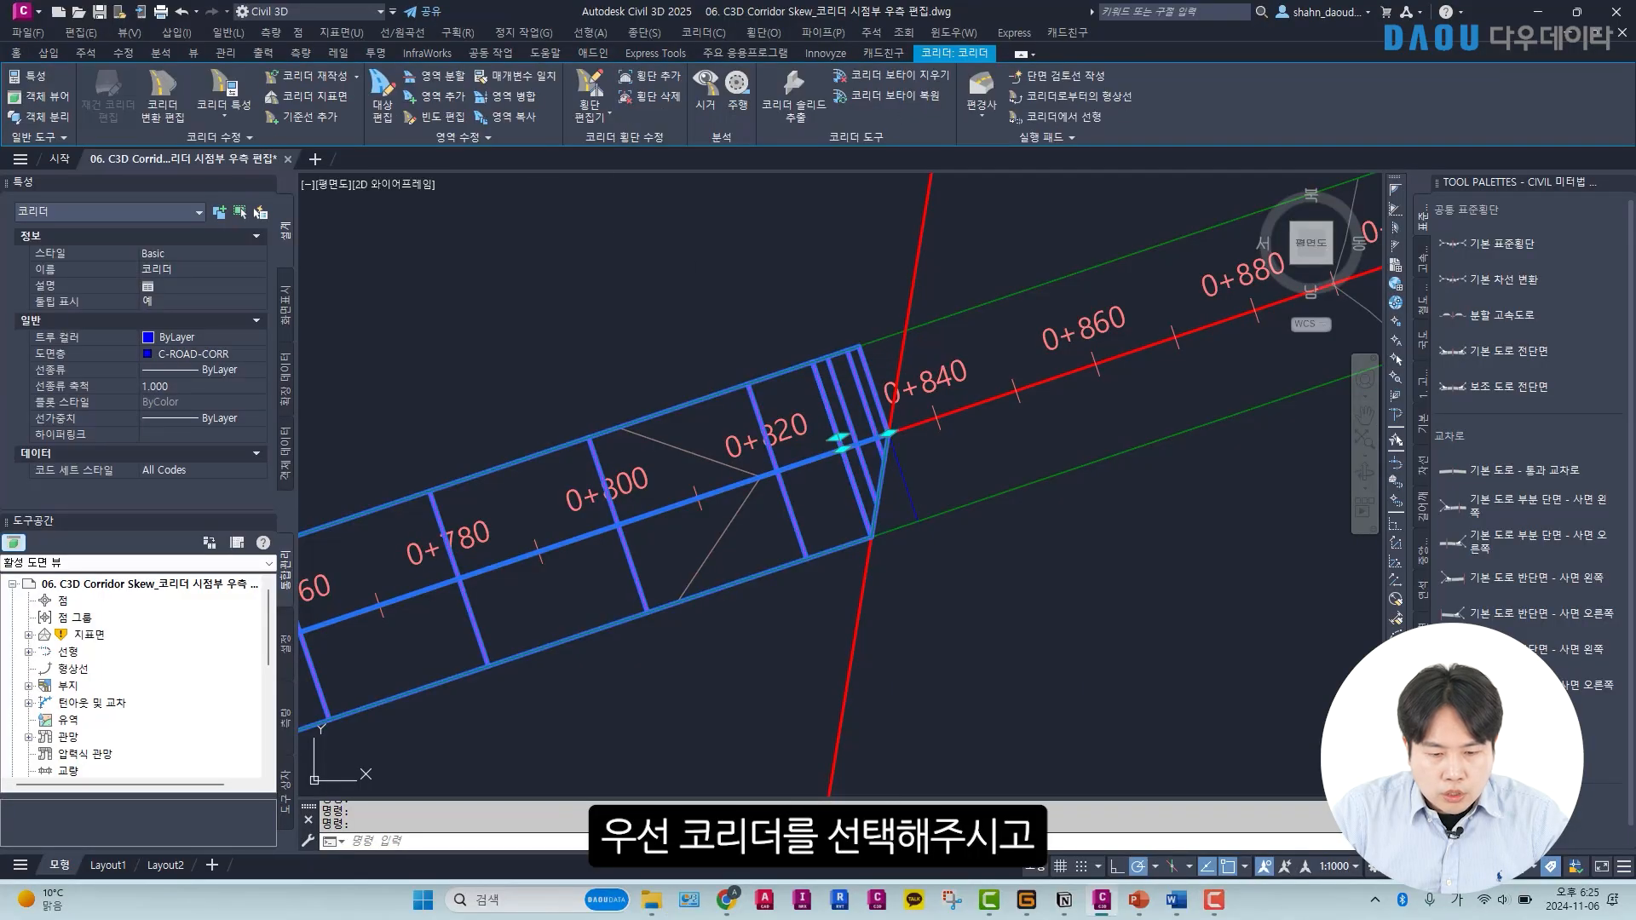
Add a corridor baseline from the feature line ETW 좌 with the assembly 우측 차도.
{"action": "left_click", "coordinate": [303, 117]}
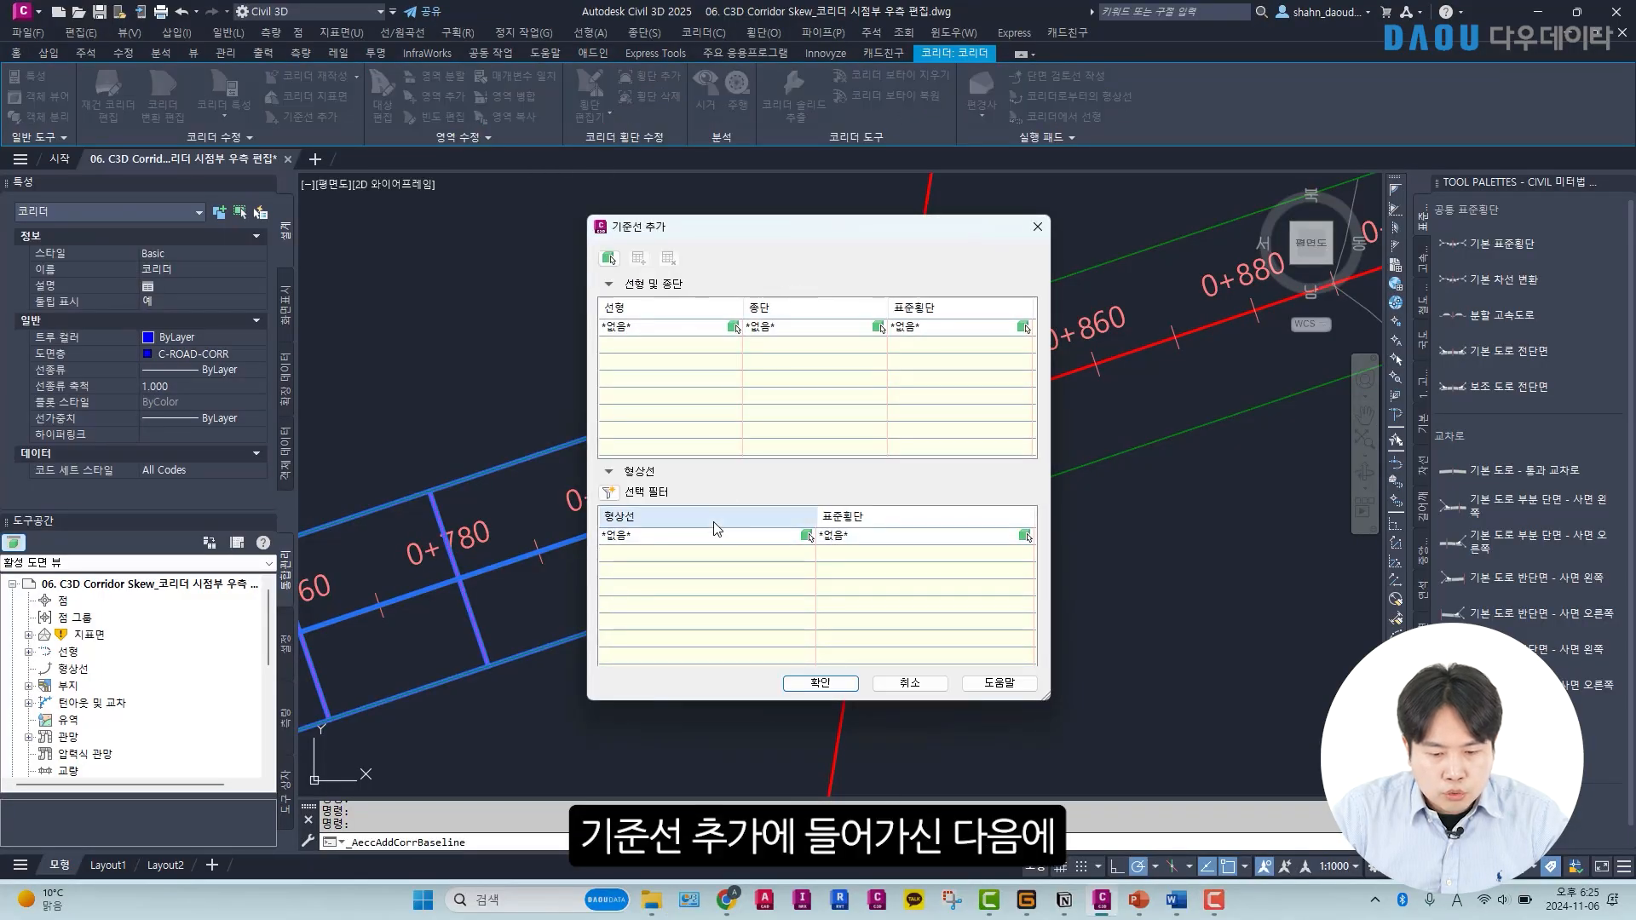
{"action": "left_click", "coordinate": [719, 534]}
{"action": "left_click", "coordinate": [718, 536]}
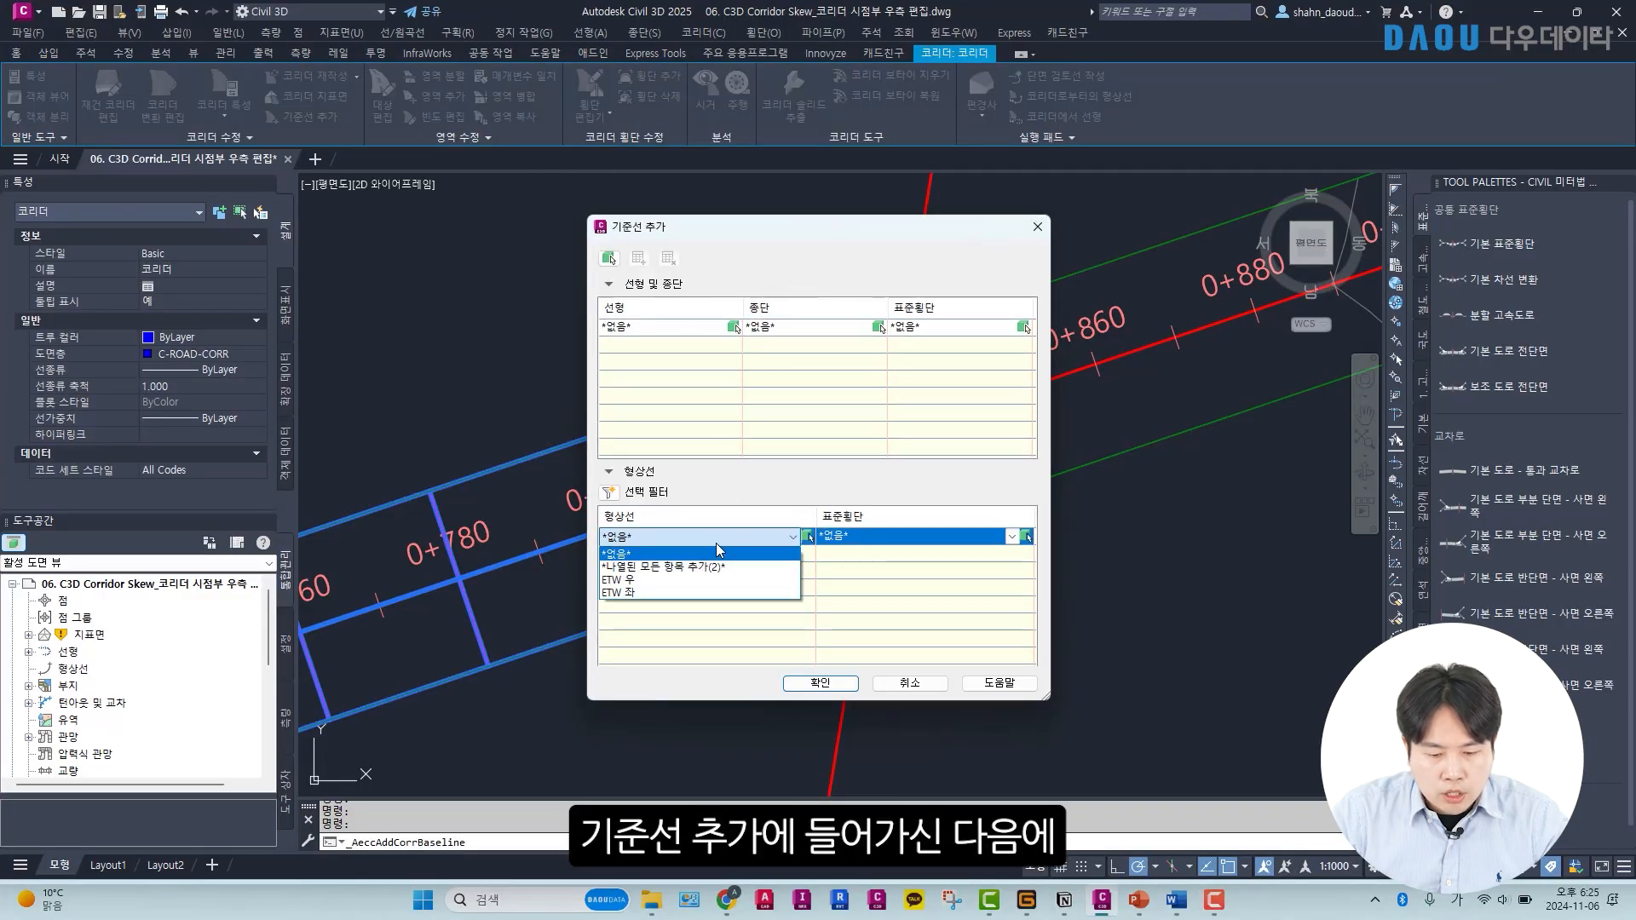
{"action": "left_click", "coordinate": [641, 593]}
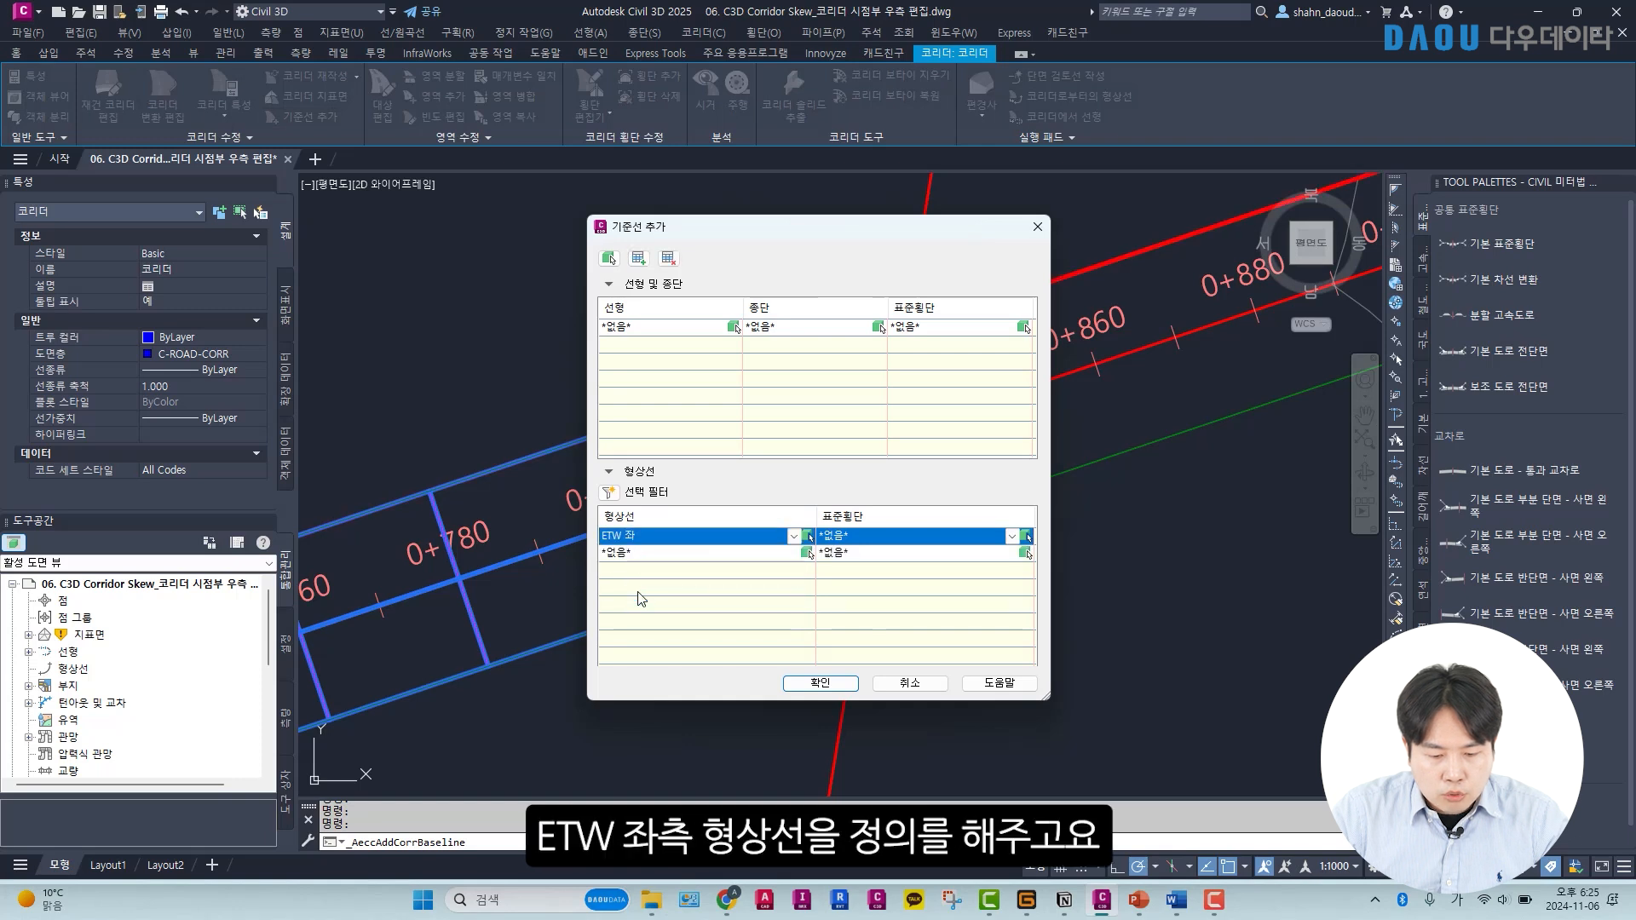
{"action": "left_click", "coordinate": [904, 537]}
{"action": "left_click", "coordinate": [899, 581]}
{"action": "left_click", "coordinate": [827, 681]}
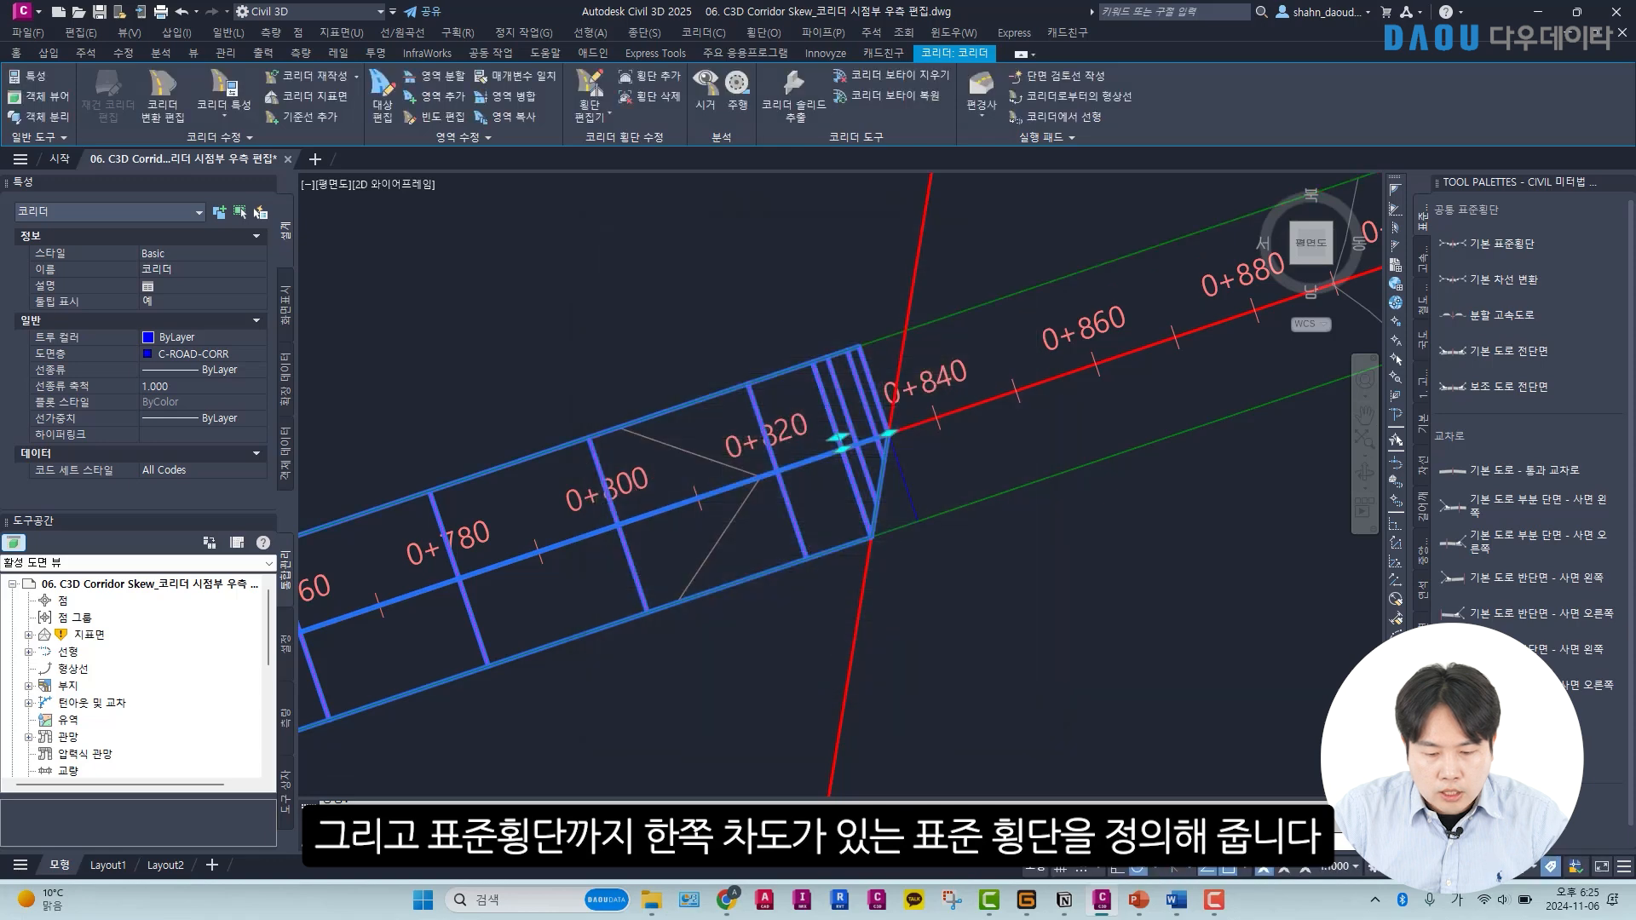
{"action": "scroll", "coordinate": [895, 529], "scroll_direction": "down", "scroll_amount": 7}
{"action": "scroll", "coordinate": [1248, 466], "scroll_direction": "up", "scroll_amount": 1}
{"action": "scroll", "coordinate": [1135, 523], "scroll_direction": "up", "scroll_amount": 2}
{"action": "scroll", "coordinate": [1122, 513], "scroll_direction": "up", "scroll_amount": 4}
{"action": "scroll", "coordinate": [968, 554], "scroll_direction": "down", "scroll_amount": 6}
{"action": "scroll", "coordinate": [682, 541], "scroll_direction": "up", "scroll_amount": 6}
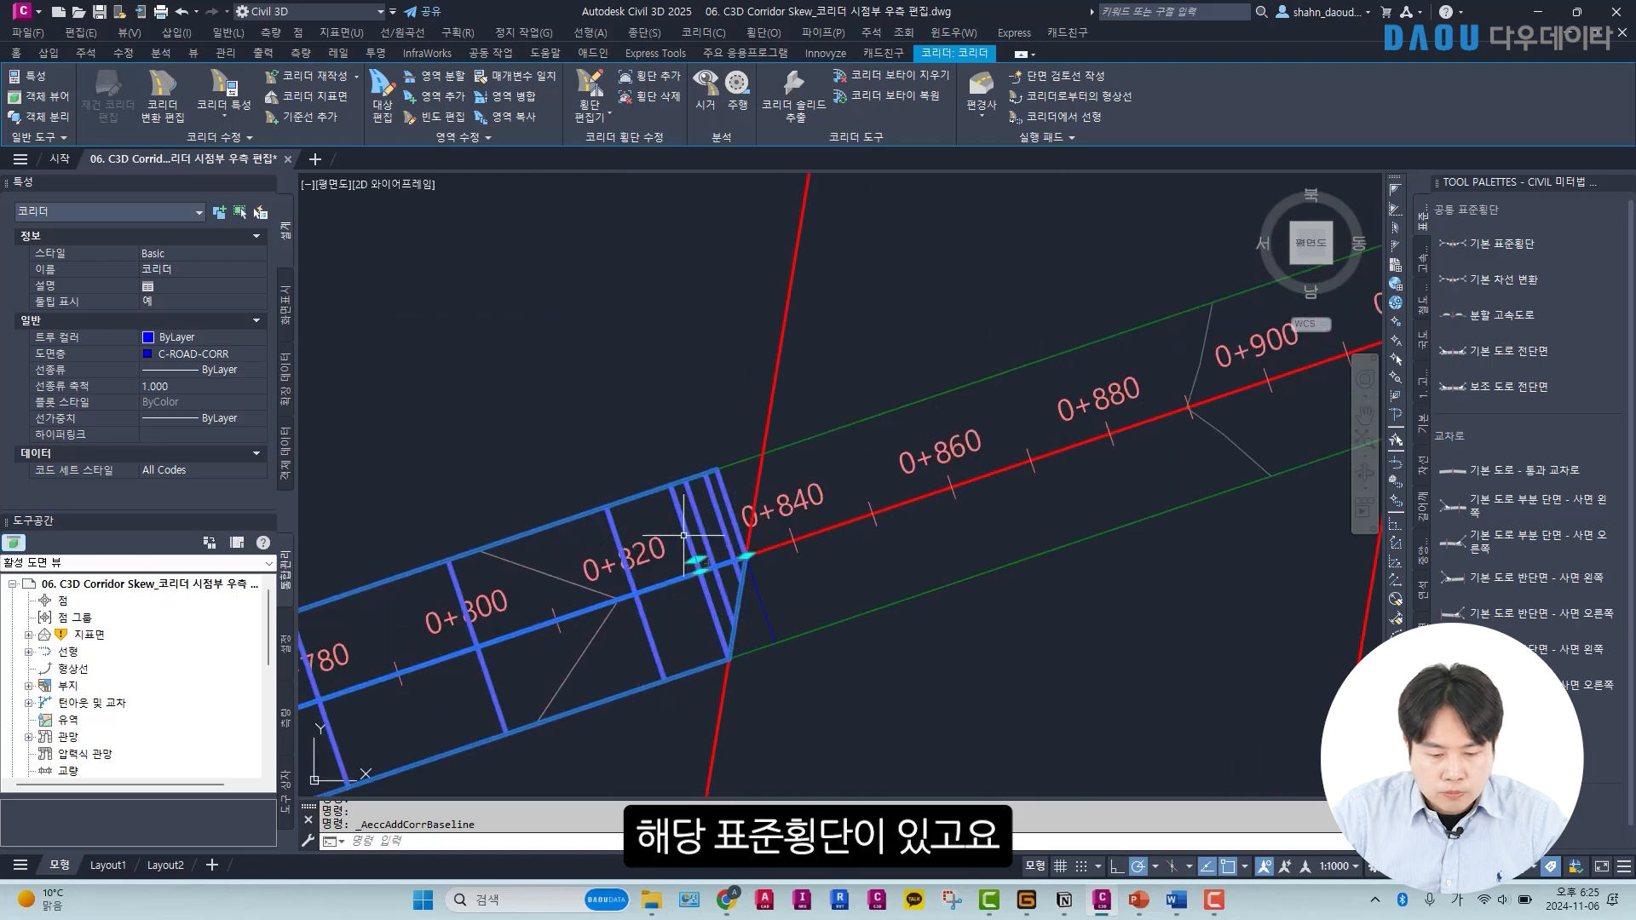
Set the 우측 차도 region of the ETW 좌 baseline to start at station 0+833.97 and end at 0+839.83.
{"action": "scroll", "coordinate": [684, 536], "scroll_direction": "up", "scroll_amount": 2}
{"action": "right_click", "coordinate": [687, 530]}
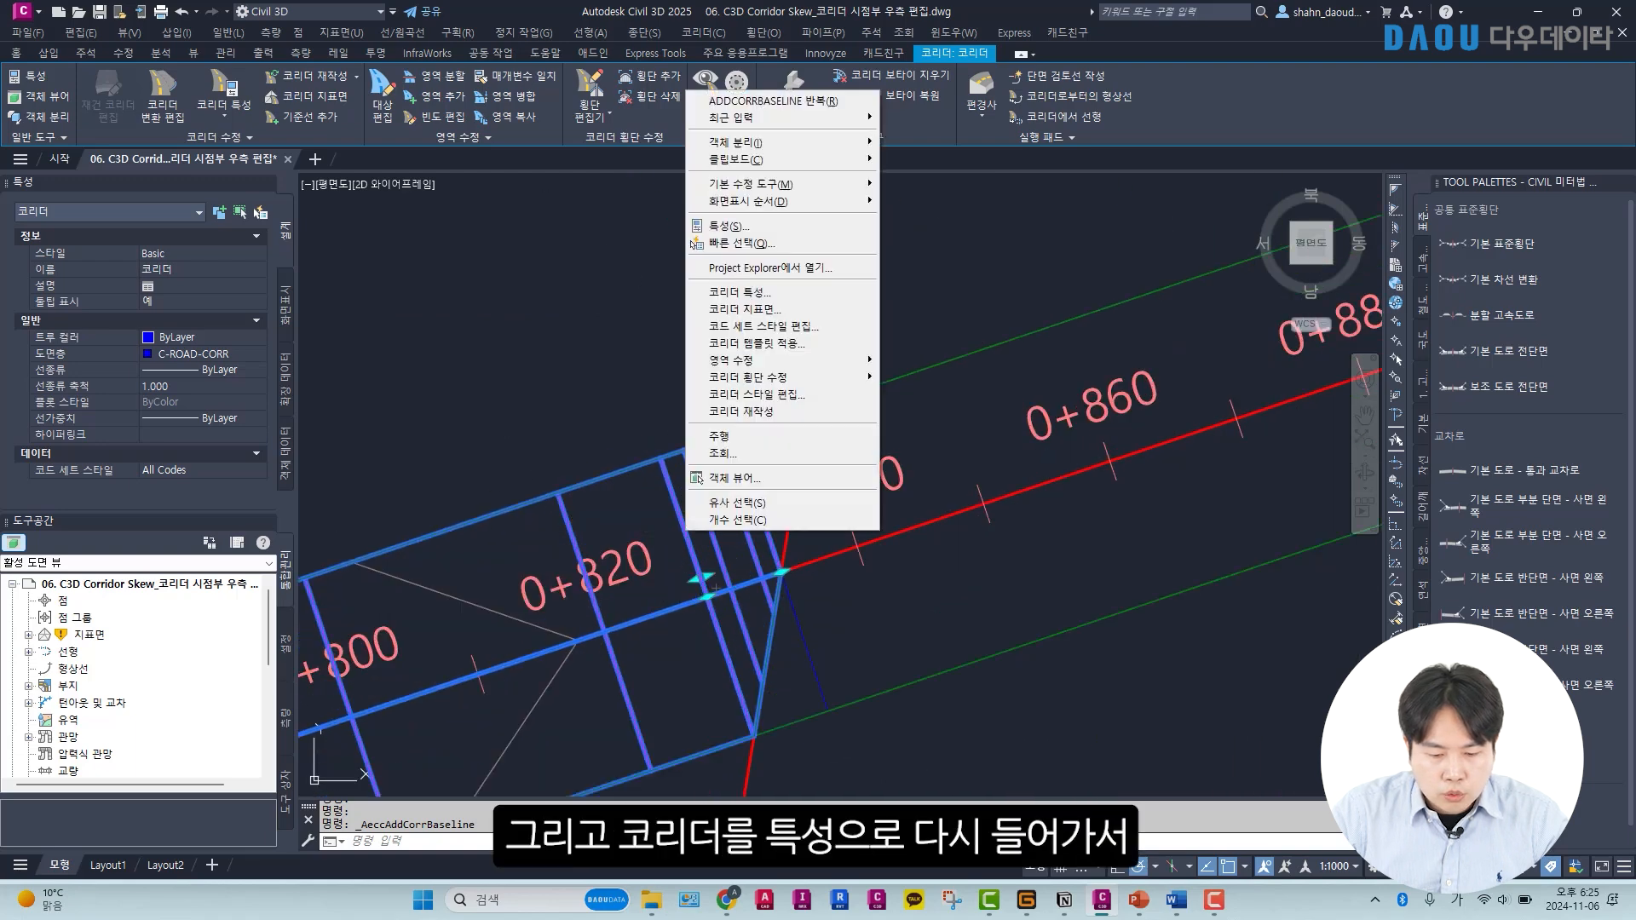
{"action": "left_click", "coordinate": [778, 298]}
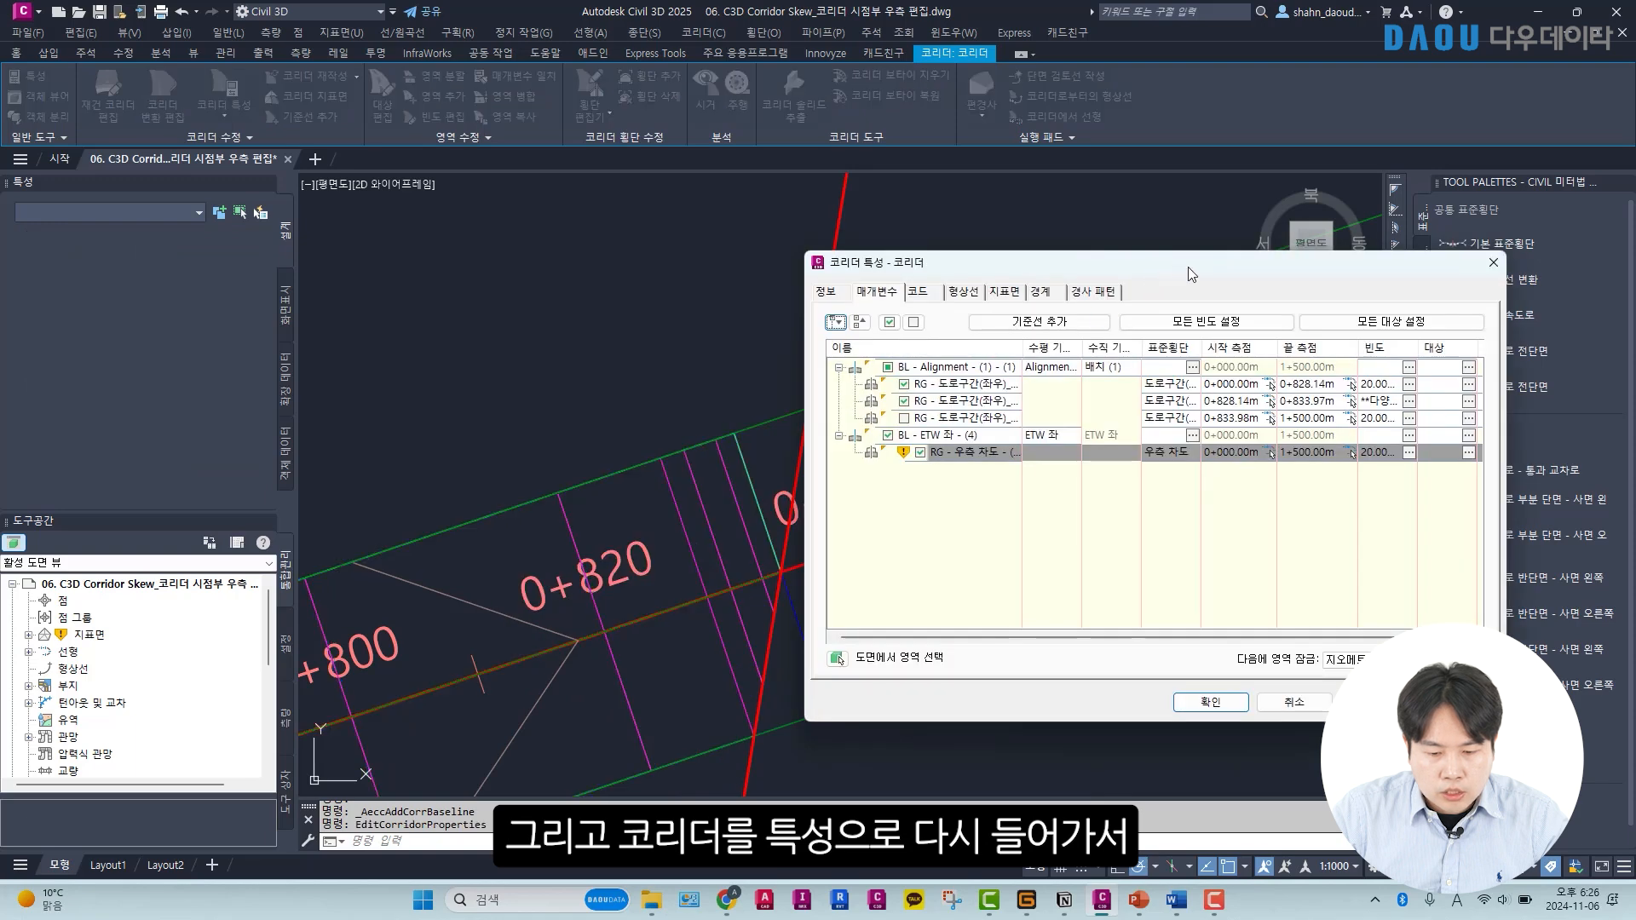
{"action": "left_click_drag", "start_coordinate": [1190, 274], "coordinate": [1266, 282]}
{"action": "left_click", "coordinate": [1068, 462]}
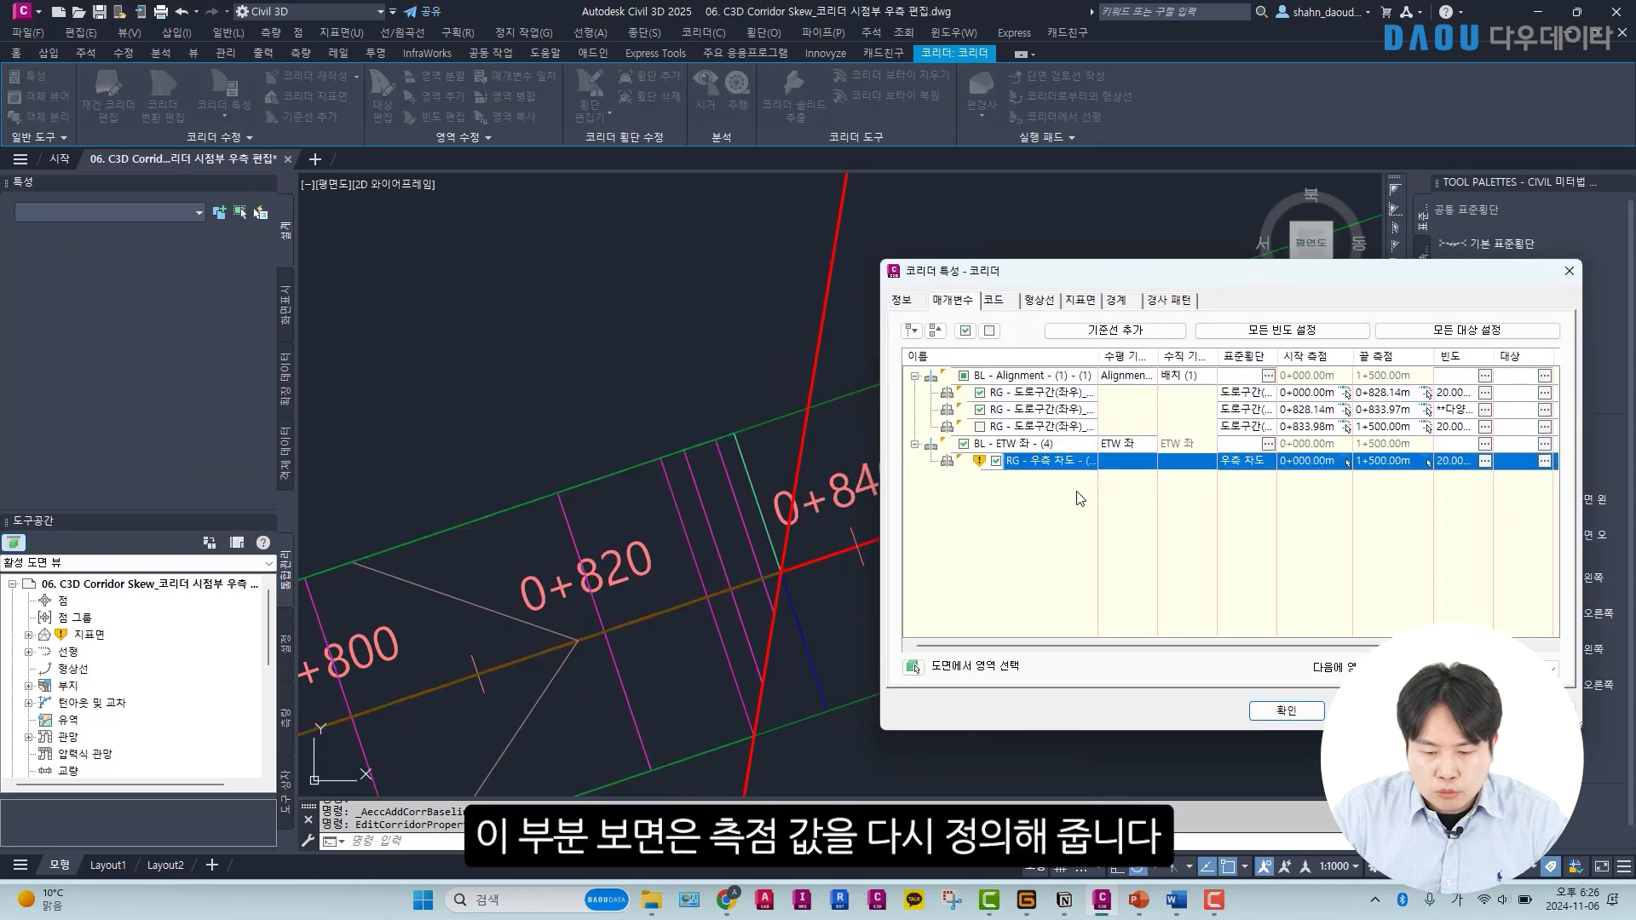
{"action": "left_click", "coordinate": [1348, 463]}
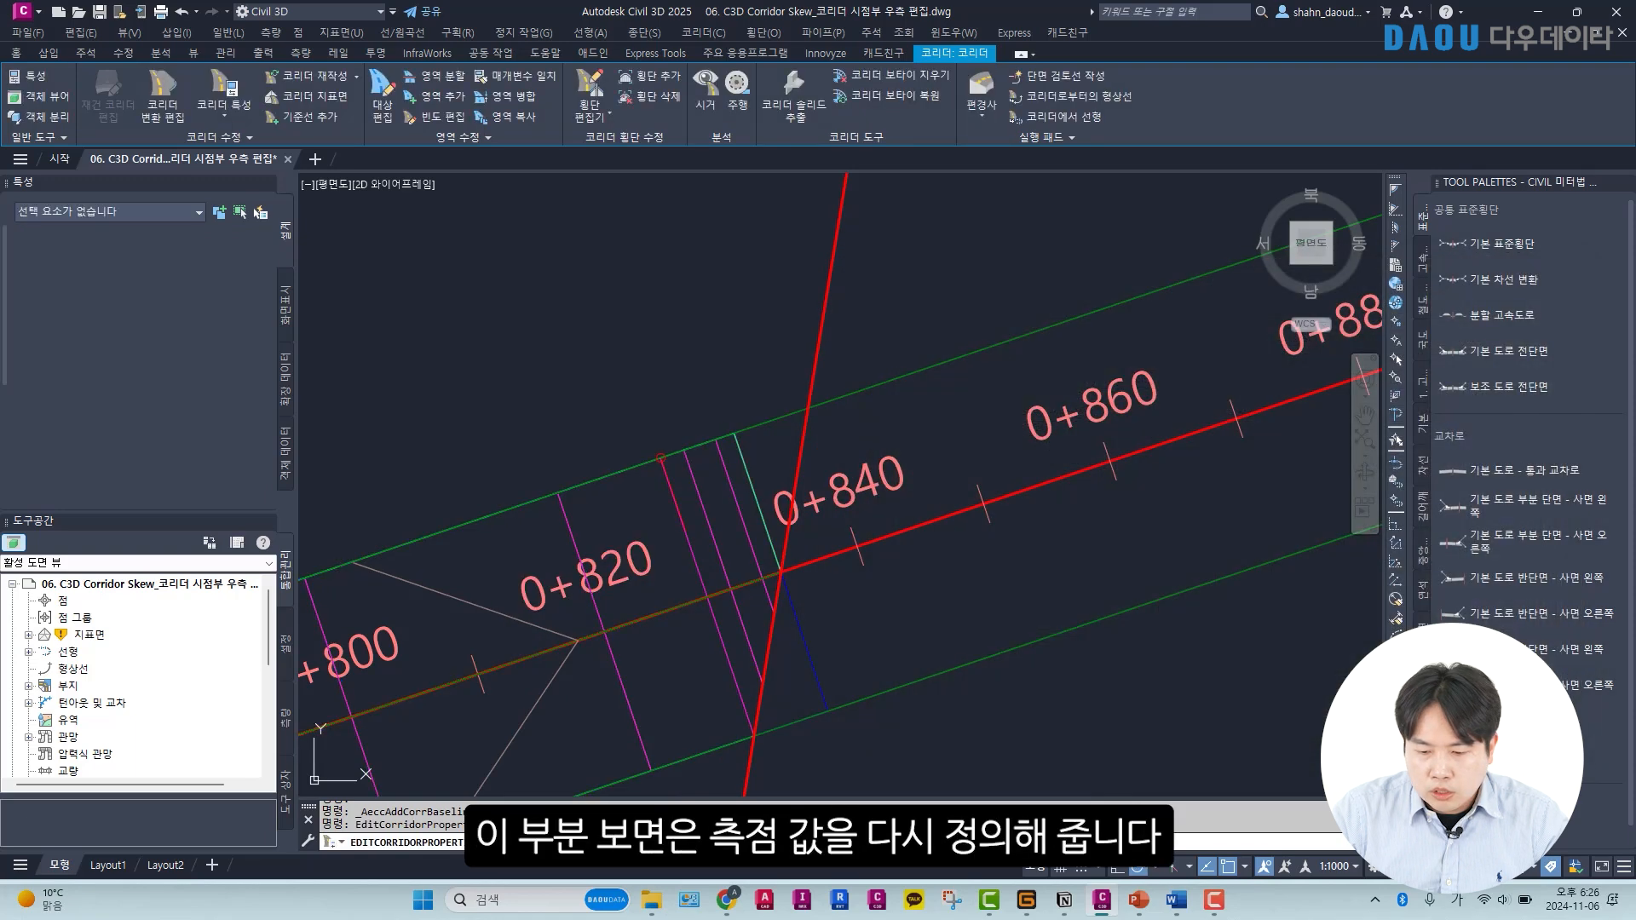
{"action": "left_click", "coordinate": [732, 433]}
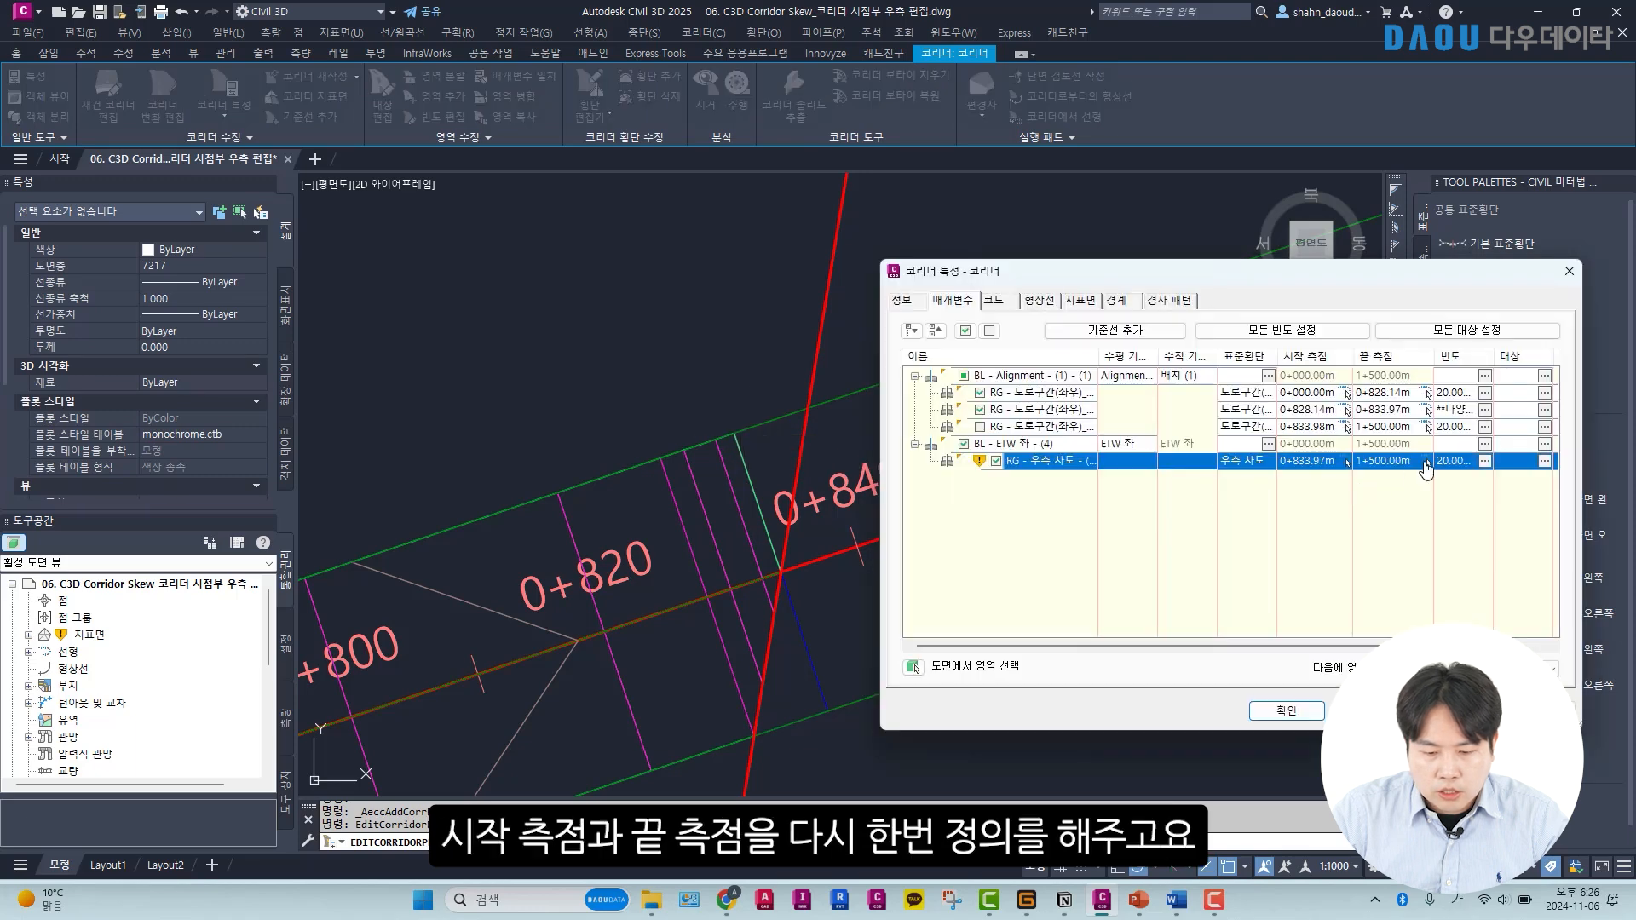
{"action": "left_click", "coordinate": [1429, 464]}
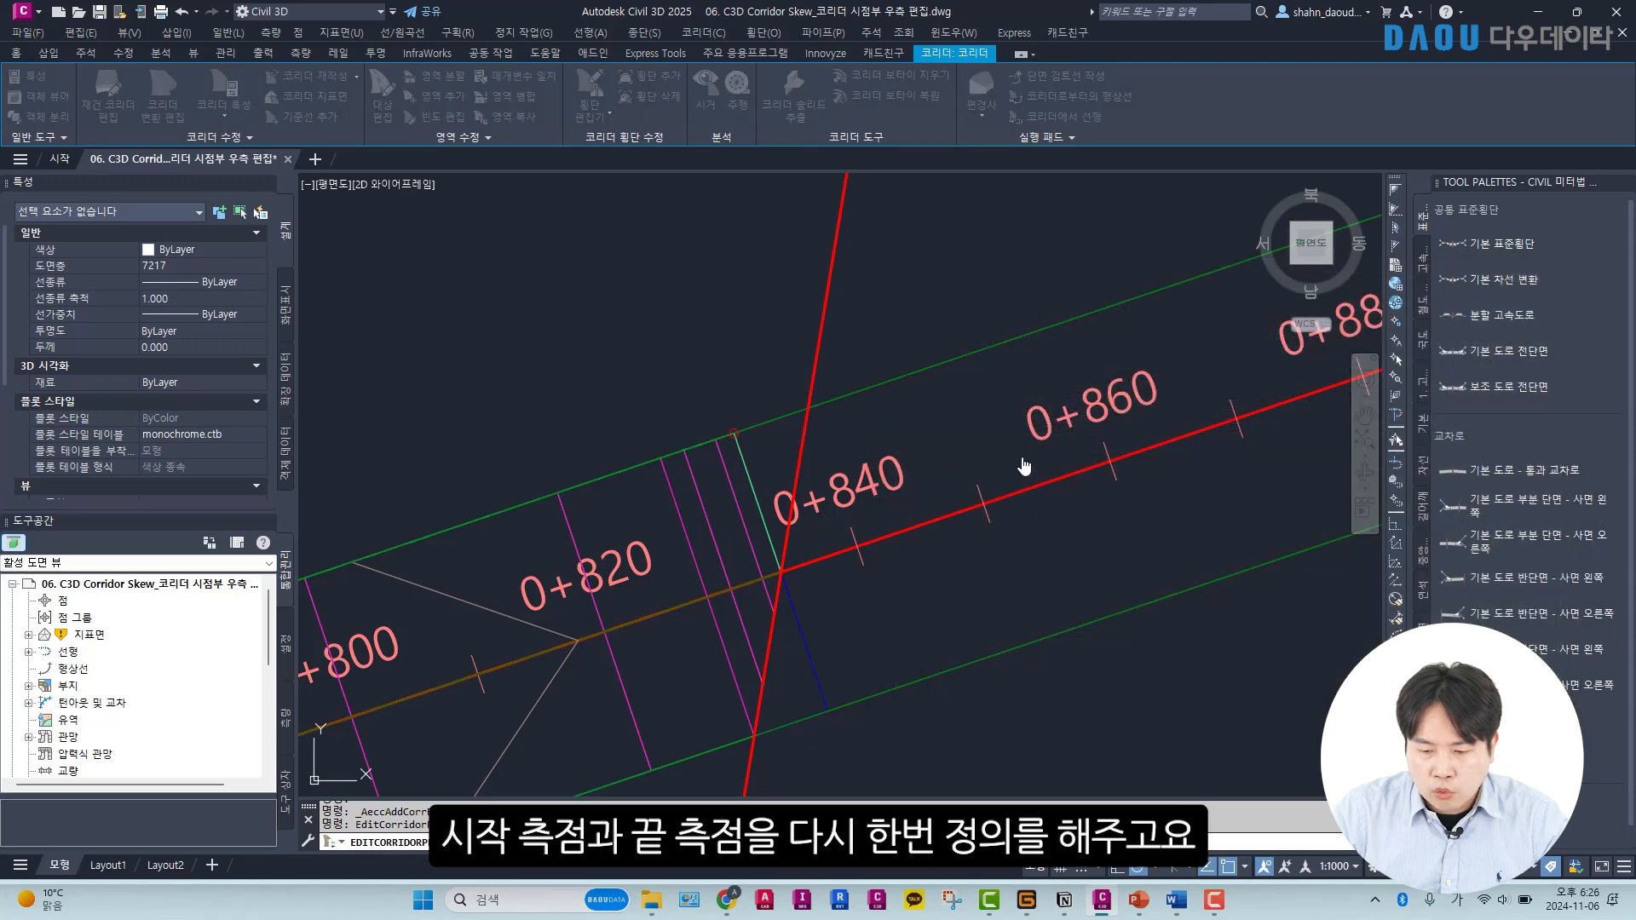
{"action": "left_click", "coordinate": [808, 408]}
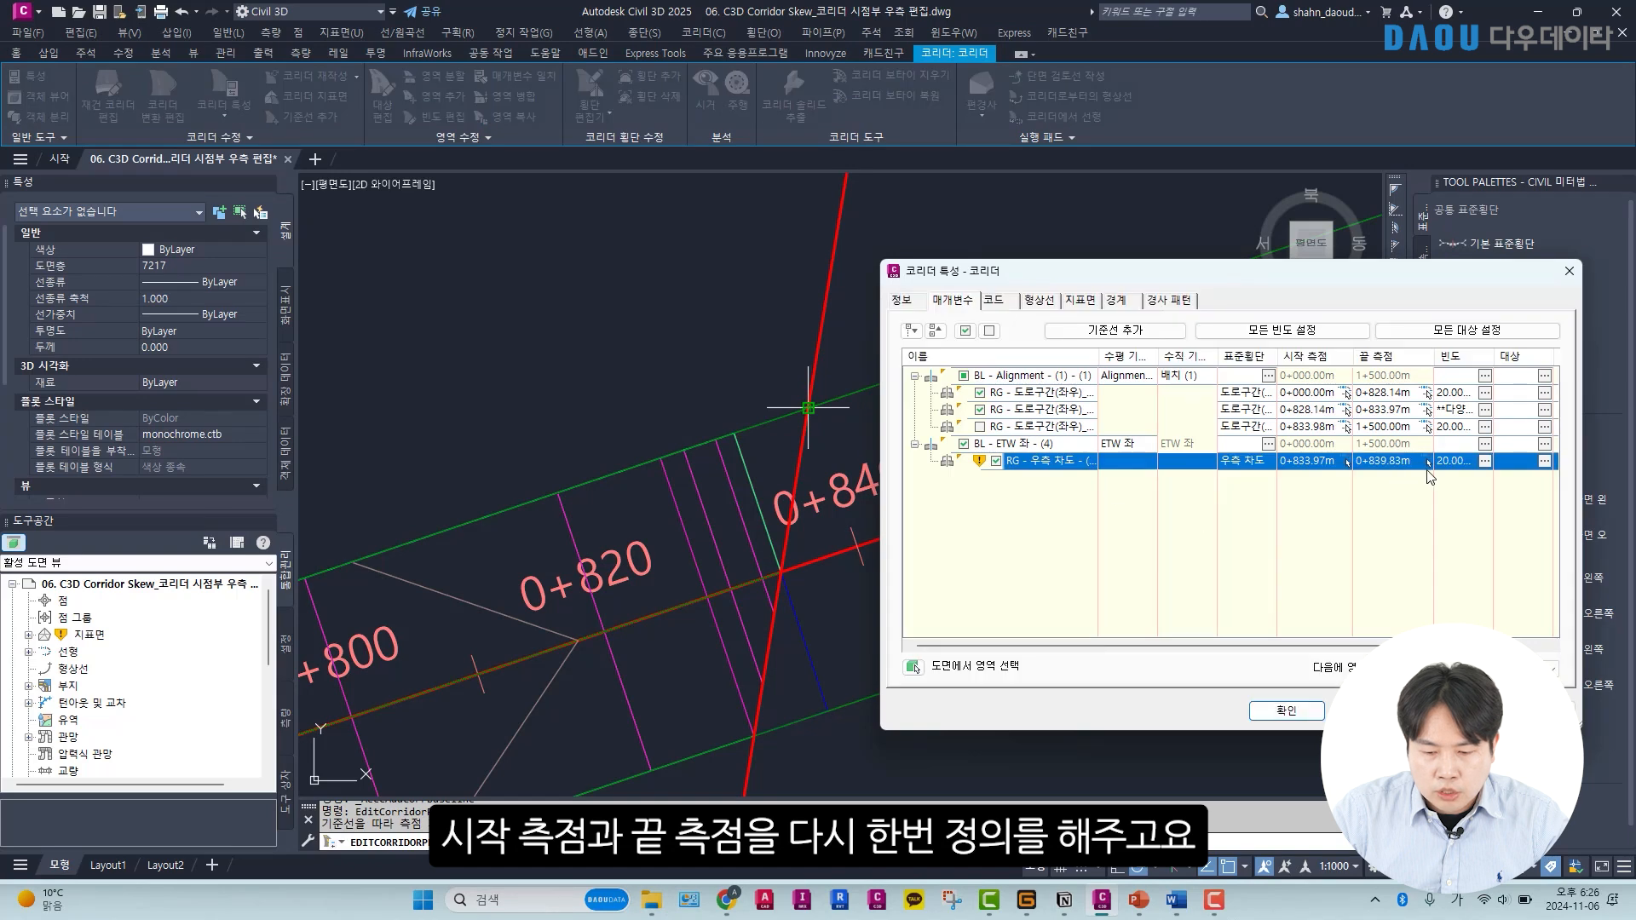
Target the 우측 차도 region's lane width to the Skew 시점부 선형 alignment and its outside elevation to that alignment's Skew profile.
{"action": "left_click", "coordinate": [1545, 461]}
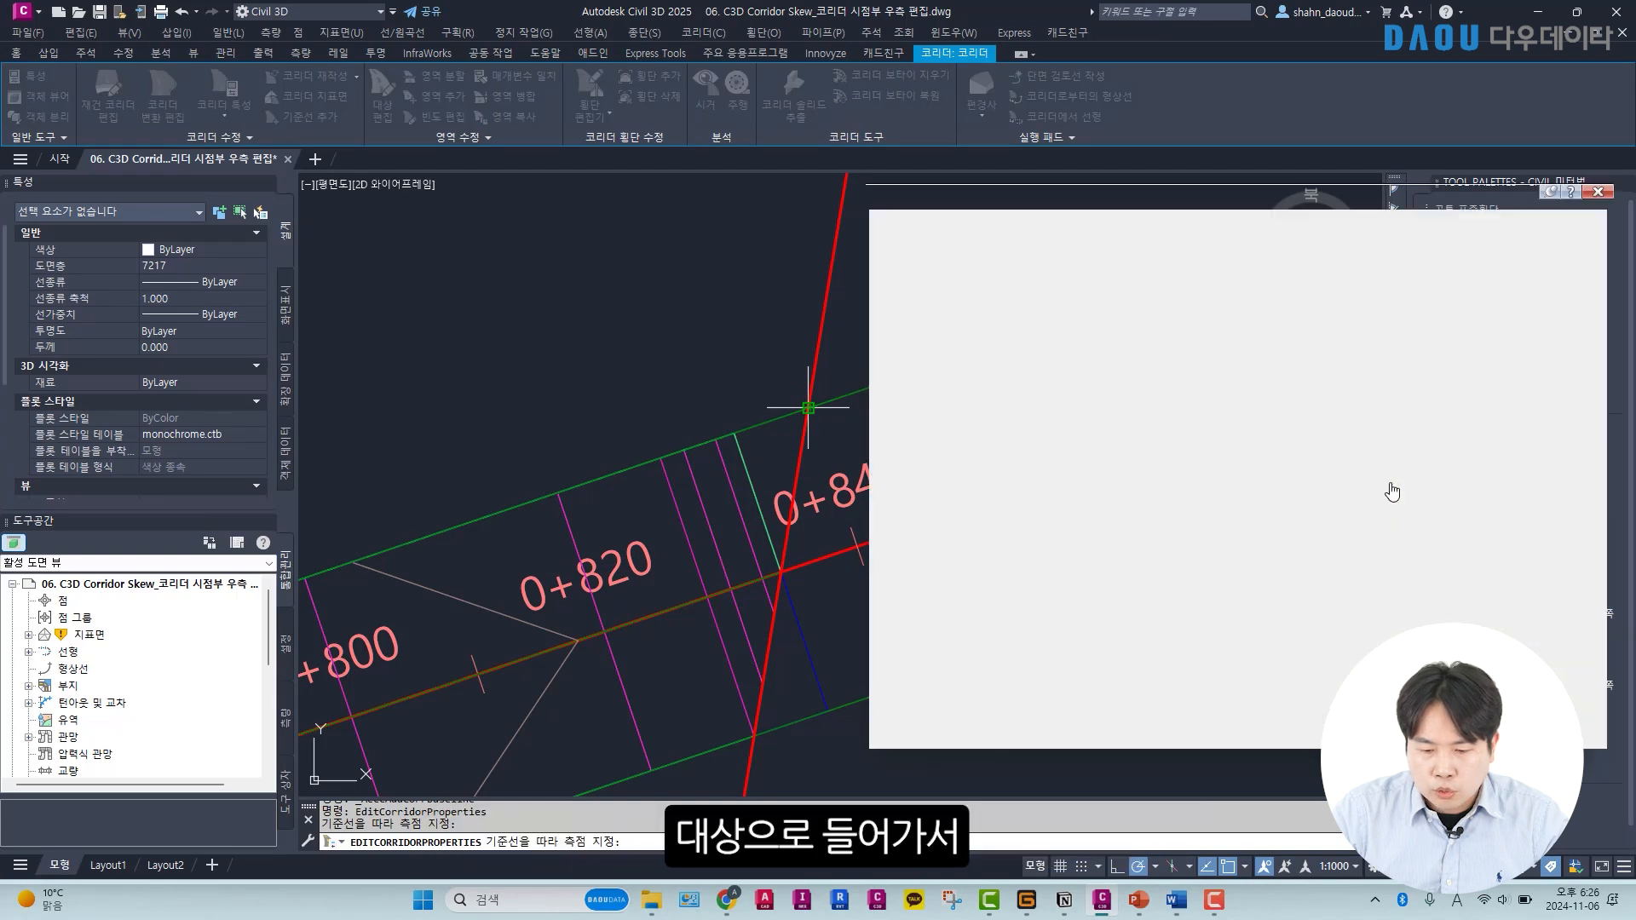
{"action": "left_click", "coordinate": [989, 318]}
{"action": "left_click", "coordinate": [974, 333]}
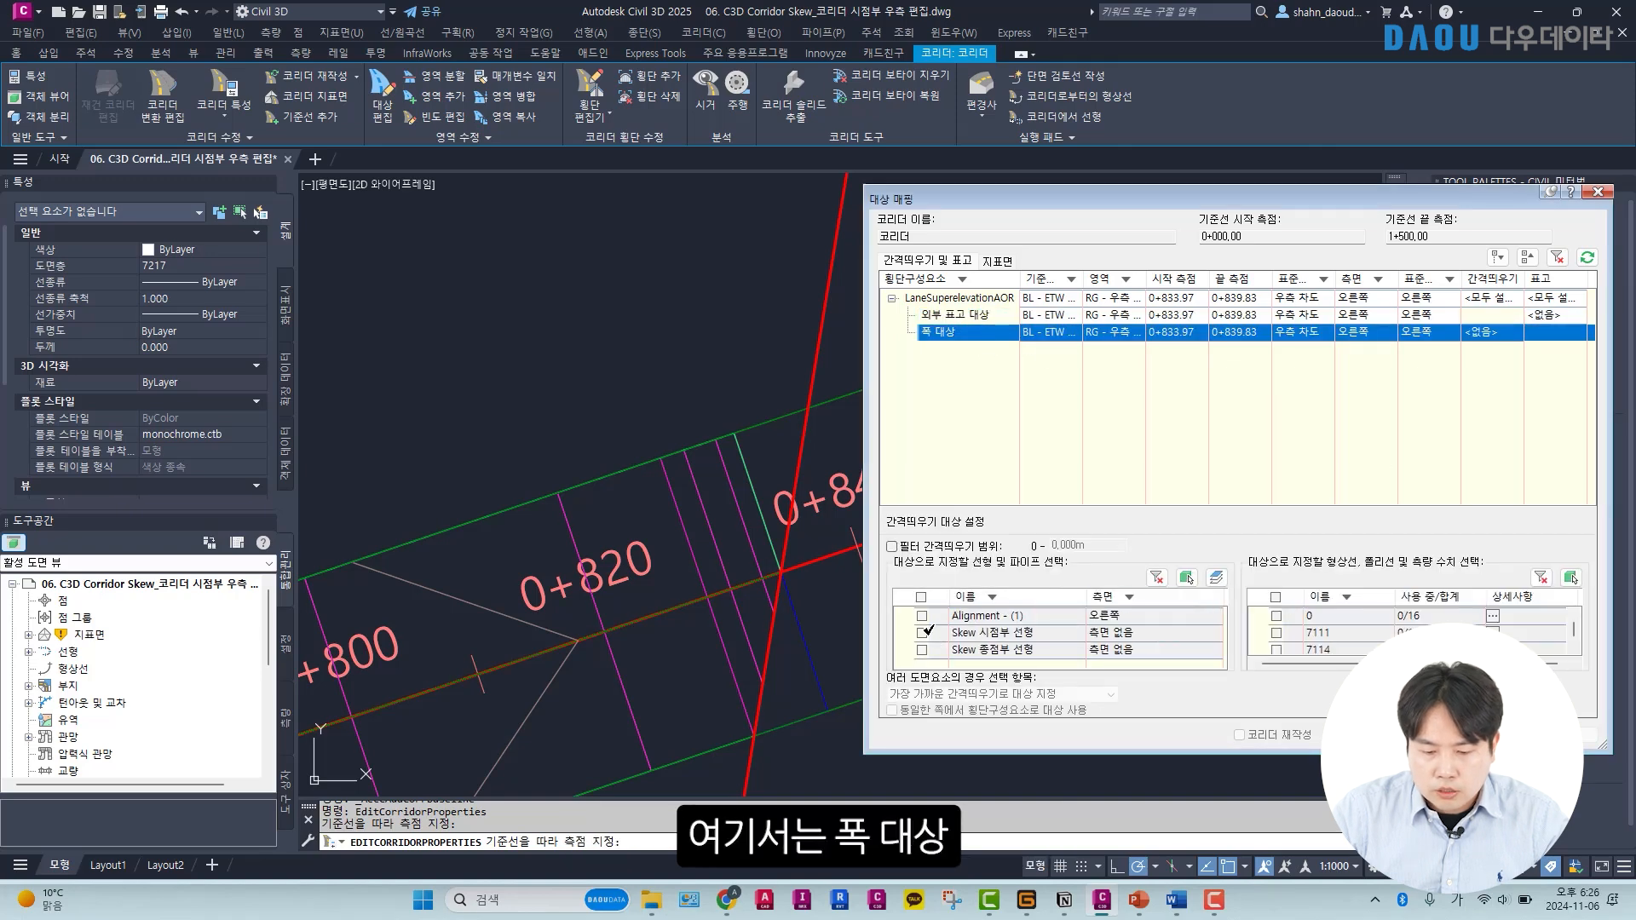
{"action": "left_click", "coordinate": [922, 633]}
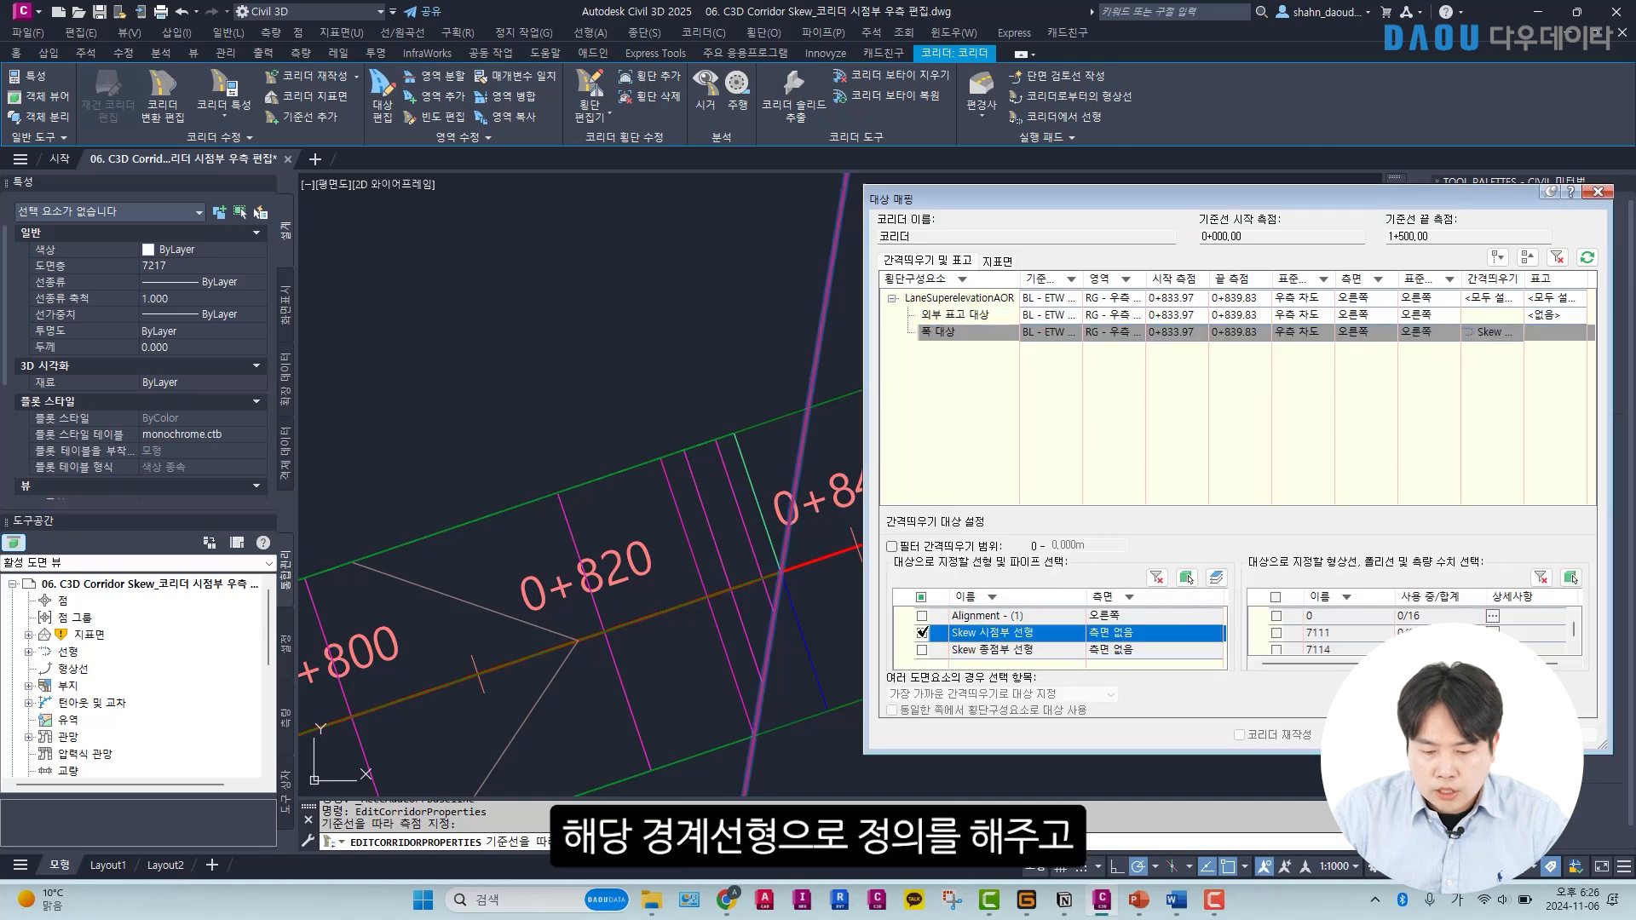
{"action": "left_click", "coordinate": [1570, 316]}
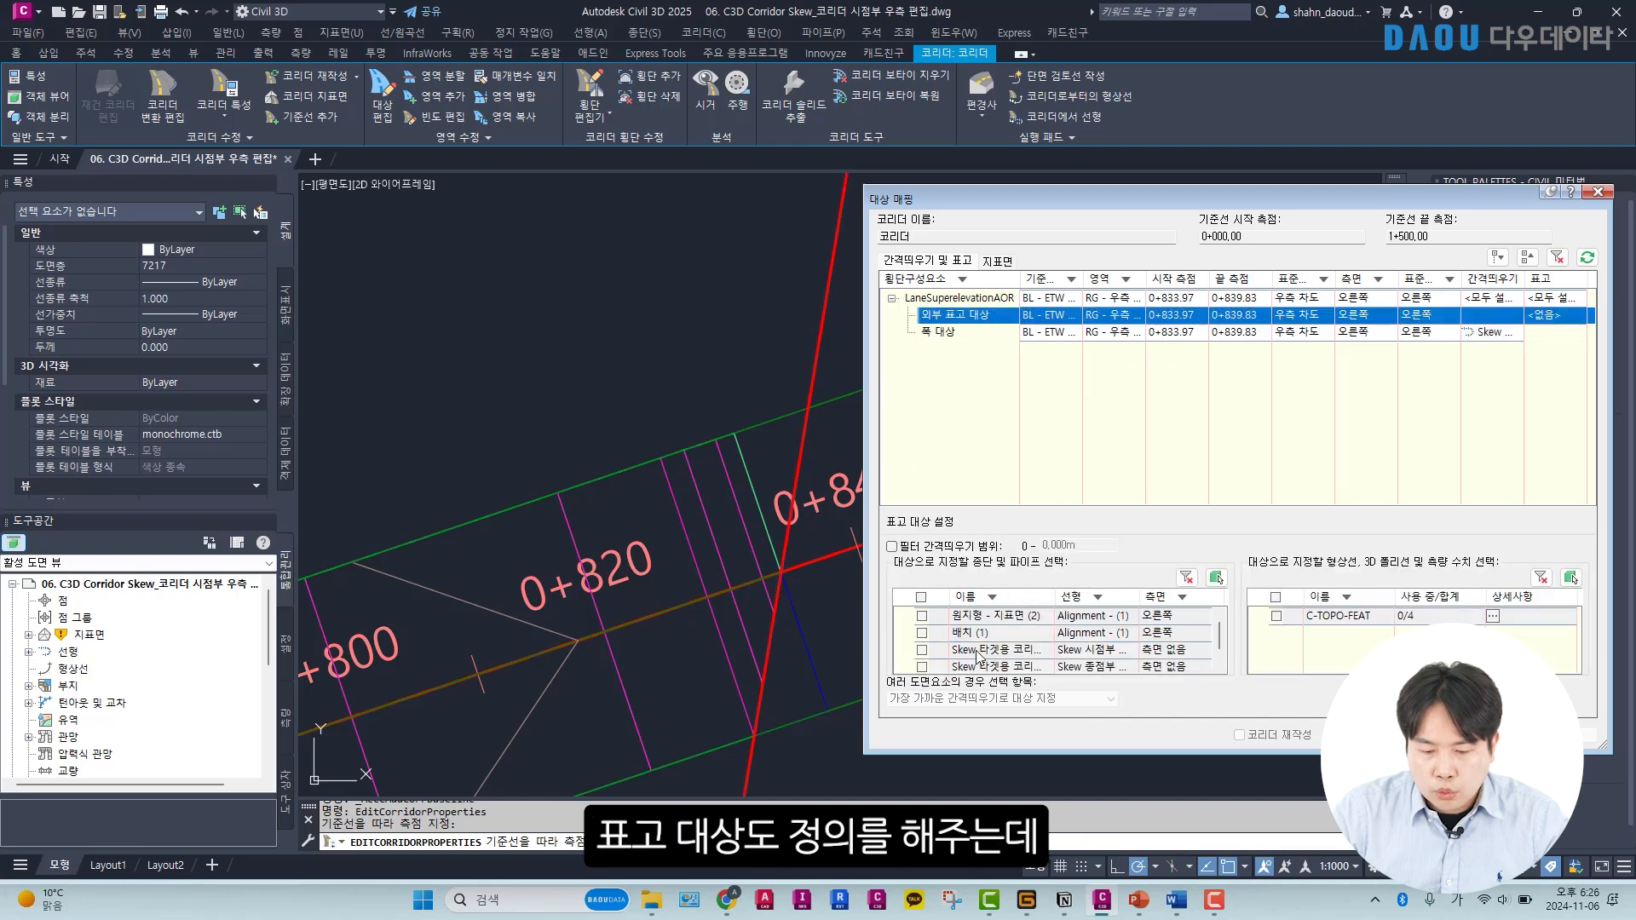
{"action": "left_click", "coordinate": [922, 649]}
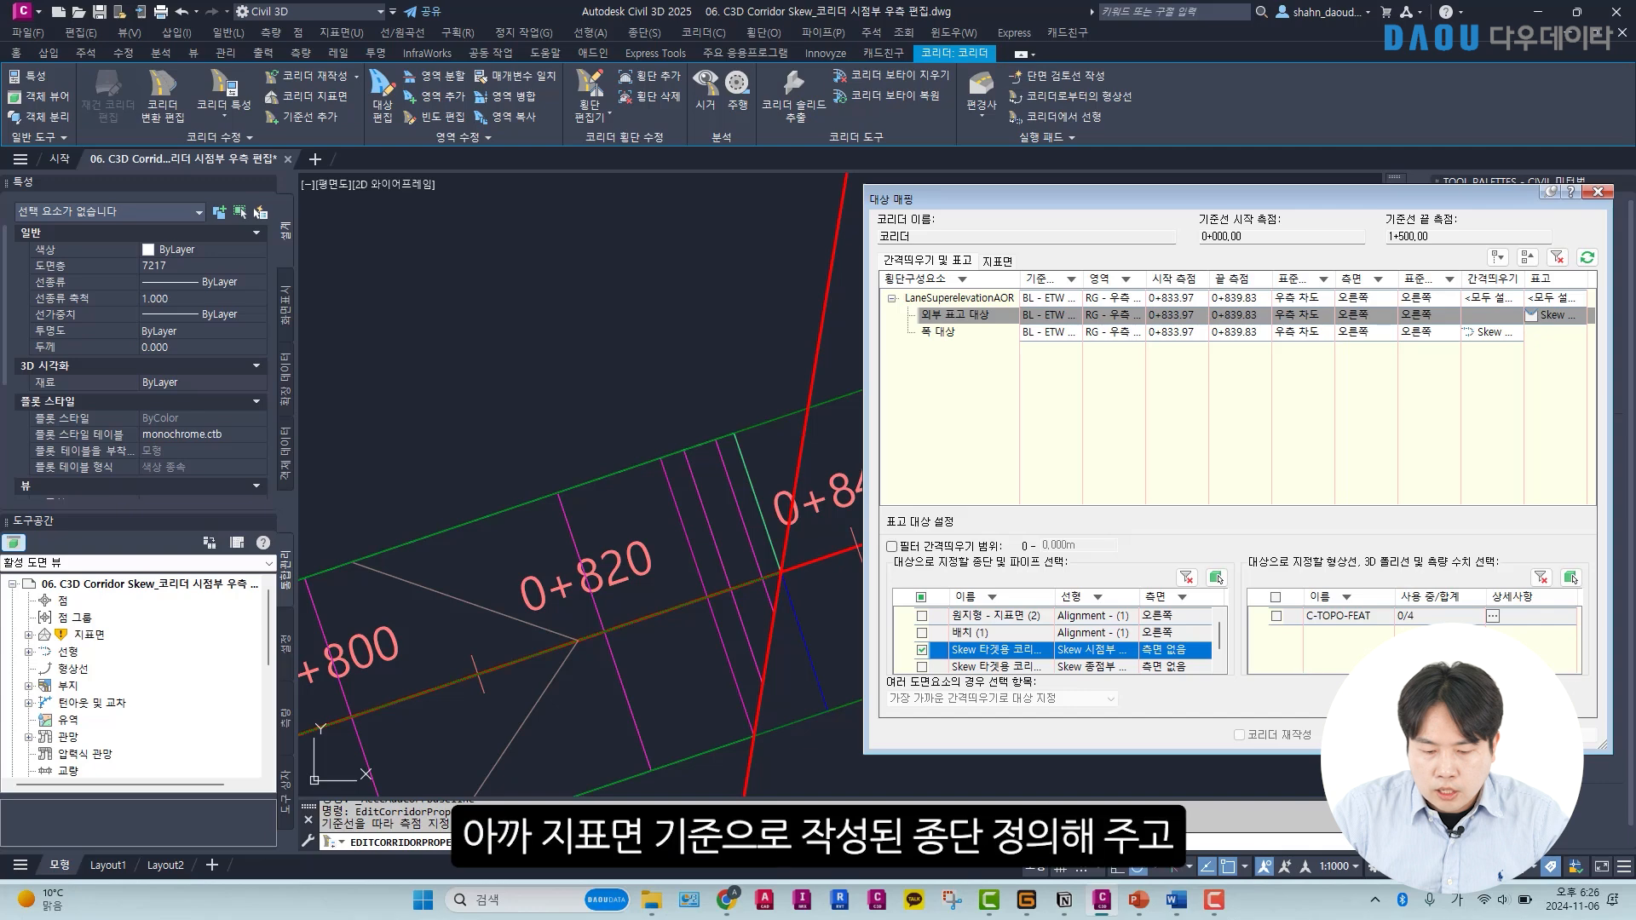
{"action": "left_click", "coordinate": [1371, 735]}
Set the 우측 차도 region's assembly frequency along tangents and along vertical curves to 2.5 m.
{"action": "left_click", "coordinate": [1485, 461]}
{"action": "left_click", "coordinate": [563, 314]}
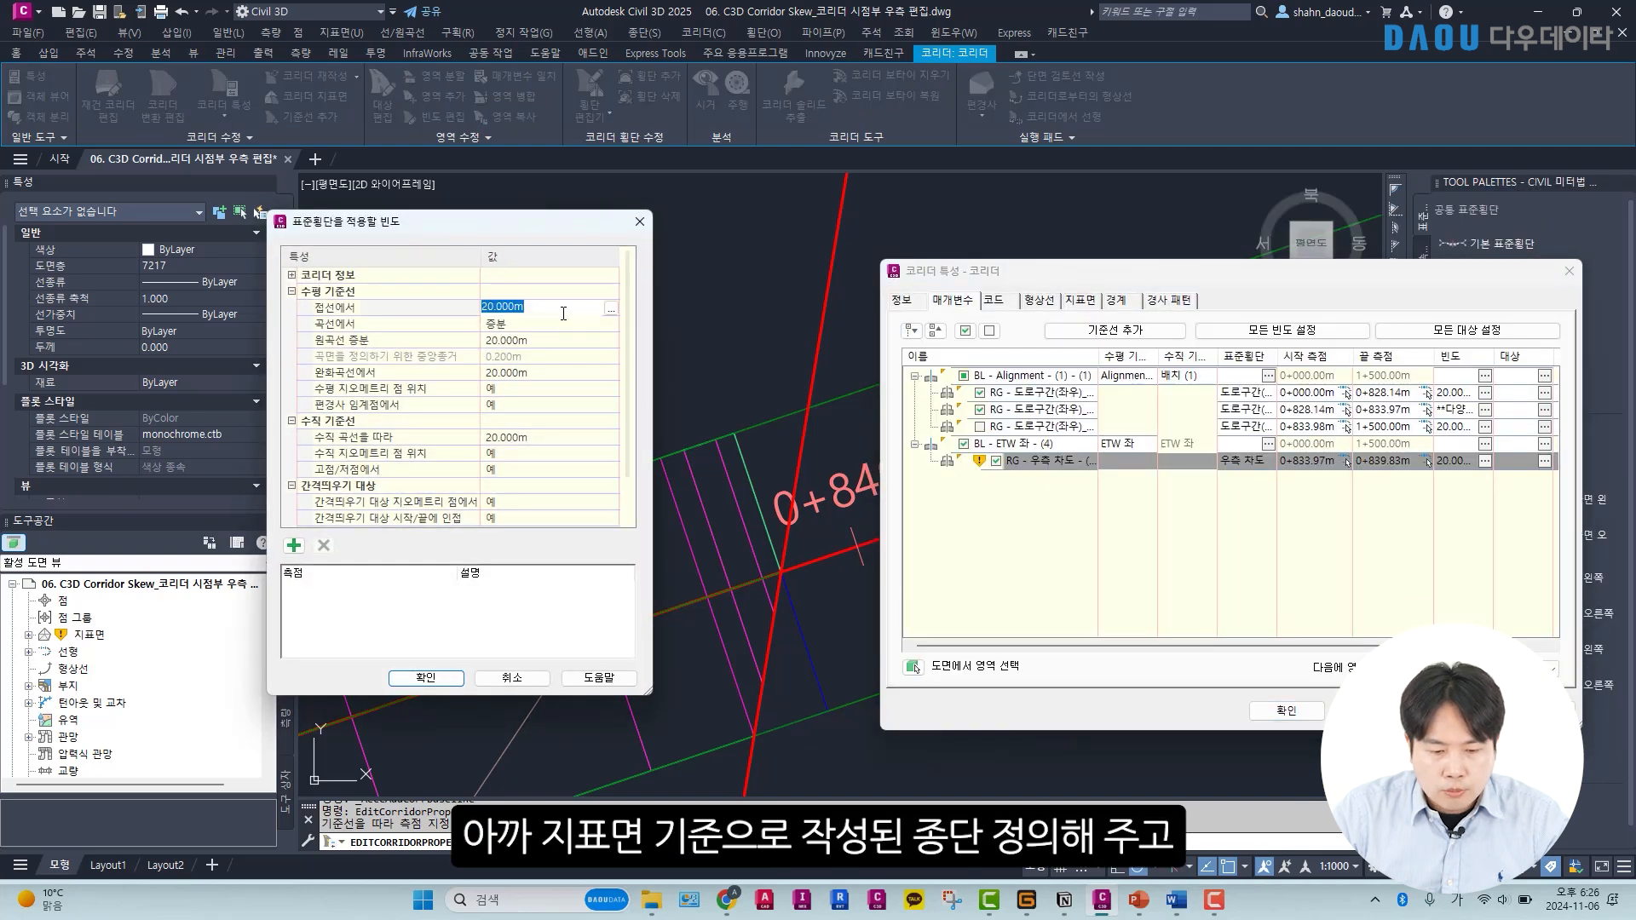
{"action": "left_click", "coordinate": [530, 436]}
{"action": "double_click", "coordinate": [532, 436]}
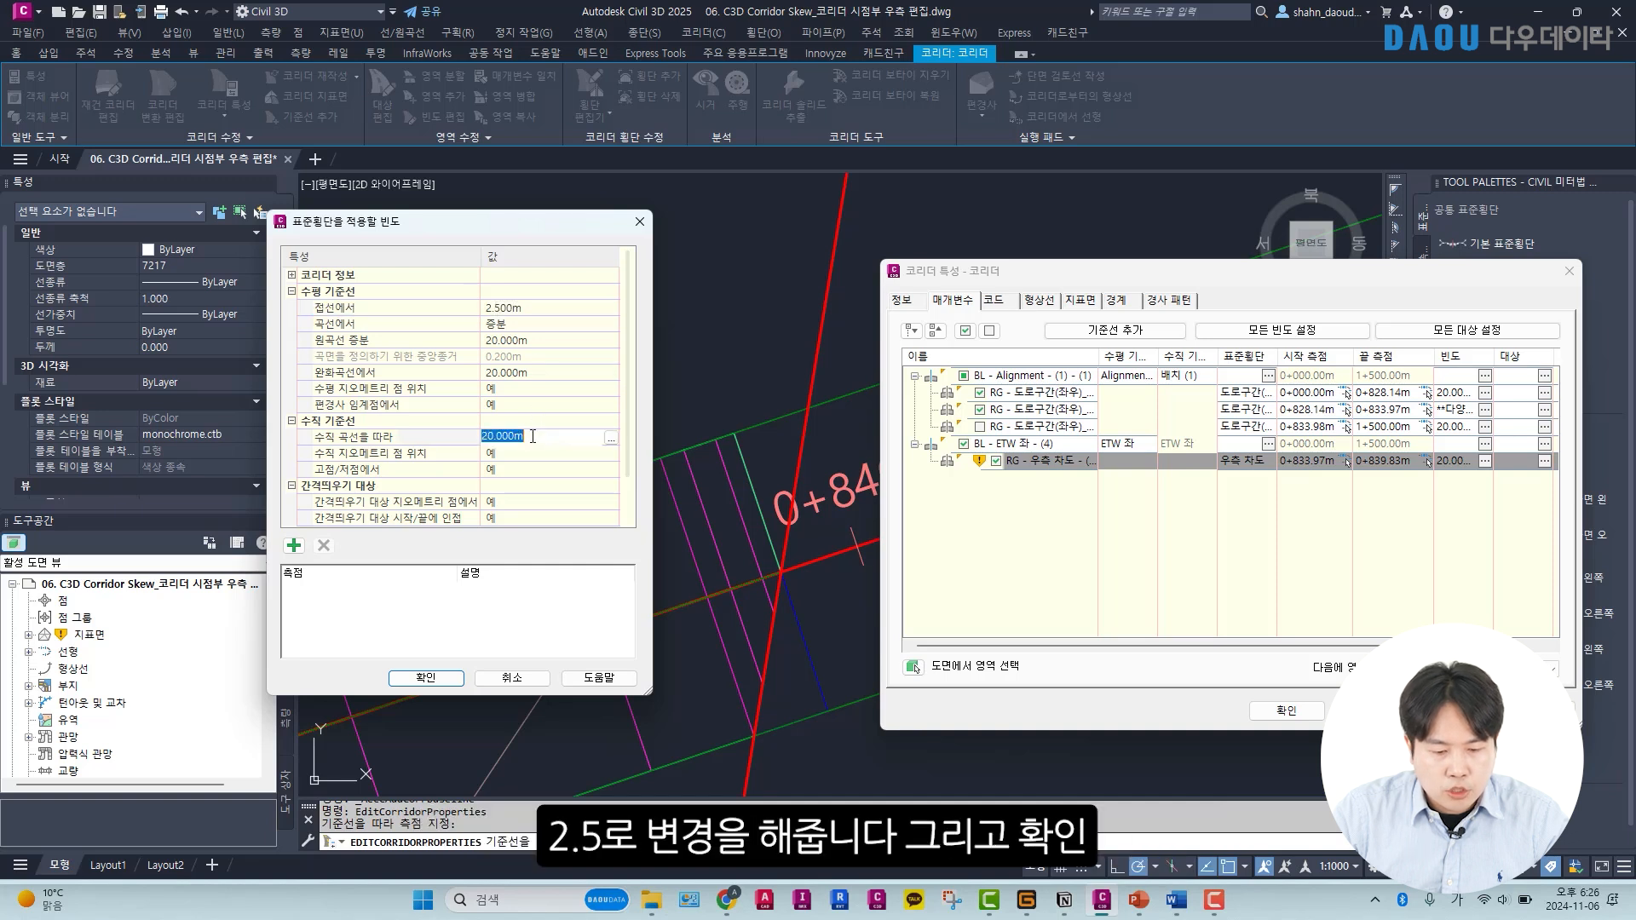
{"action": "left_click", "coordinate": [426, 678]}
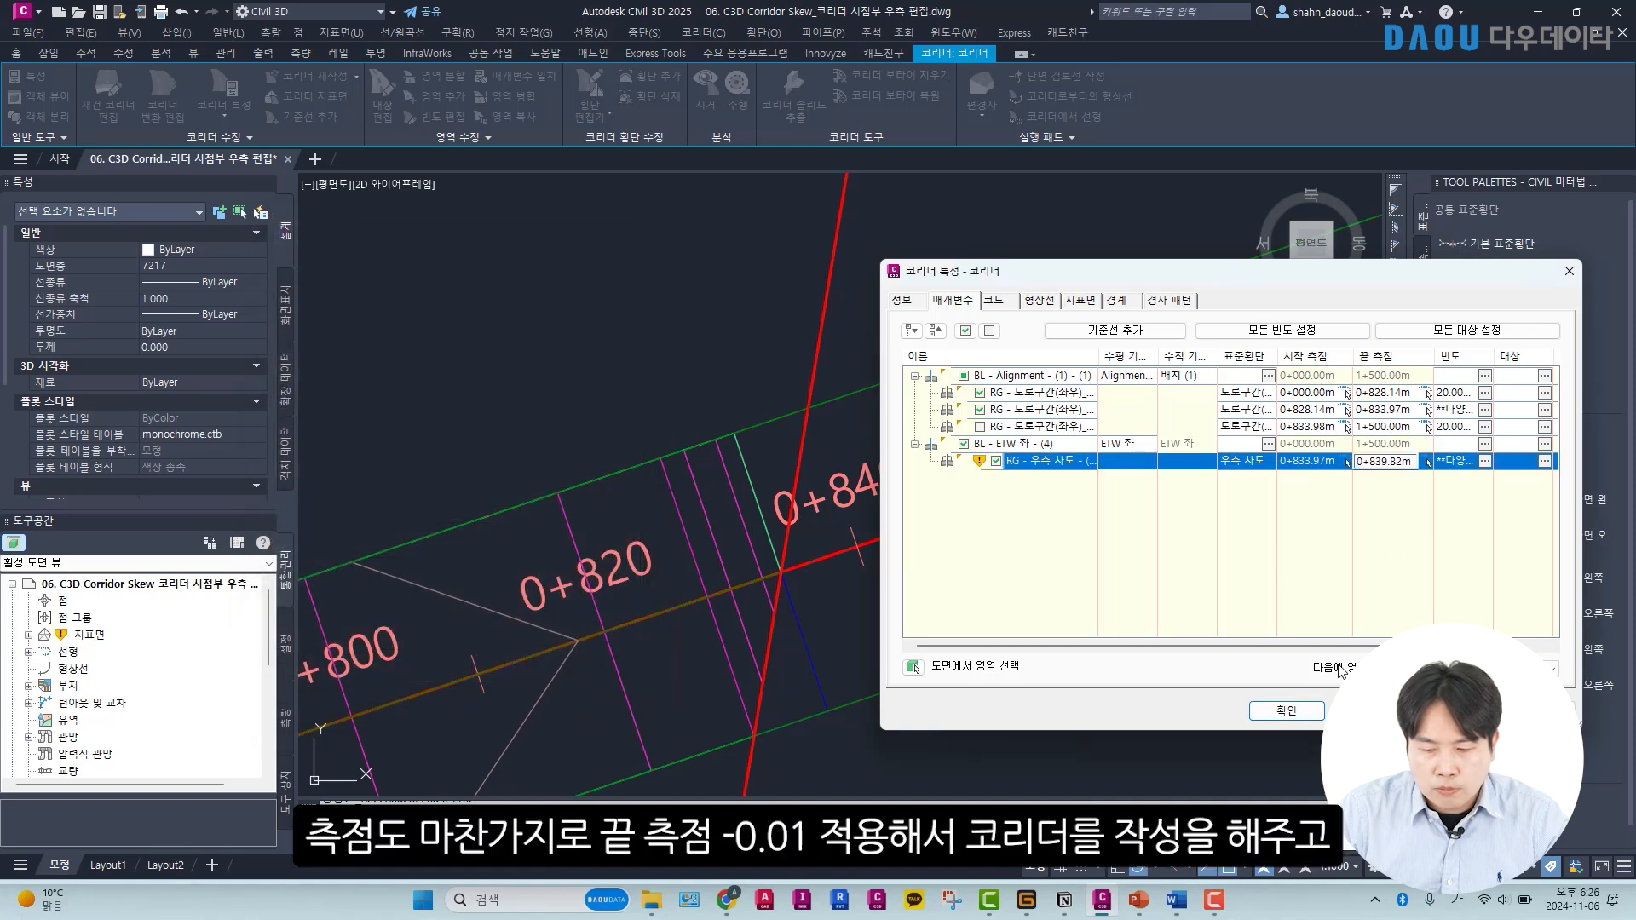
Set the 우측 차도 region's end station to 0+839.82 and rebuild the corridor.
{"action": "left_click", "coordinate": [1289, 713]}
{"action": "left_click", "coordinate": [922, 407]}
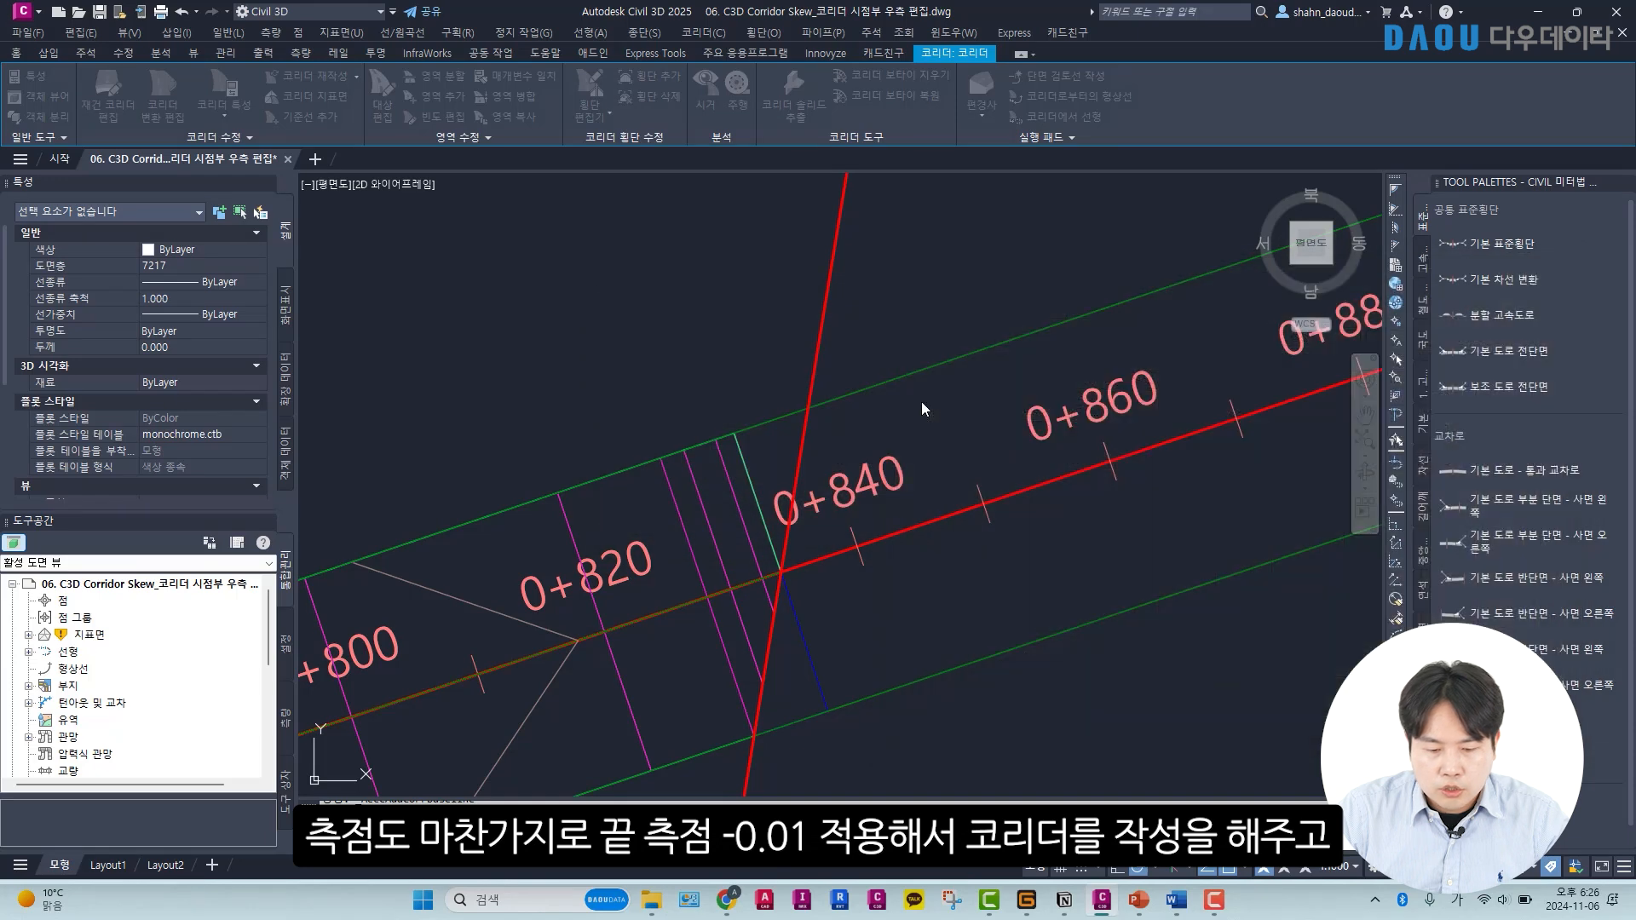
Examine the completed skewed end across both lanes of the corridor in 3D in the Object Viewer.
{"action": "left_click", "coordinate": [752, 447]}
{"action": "right_click", "coordinate": [752, 448]}
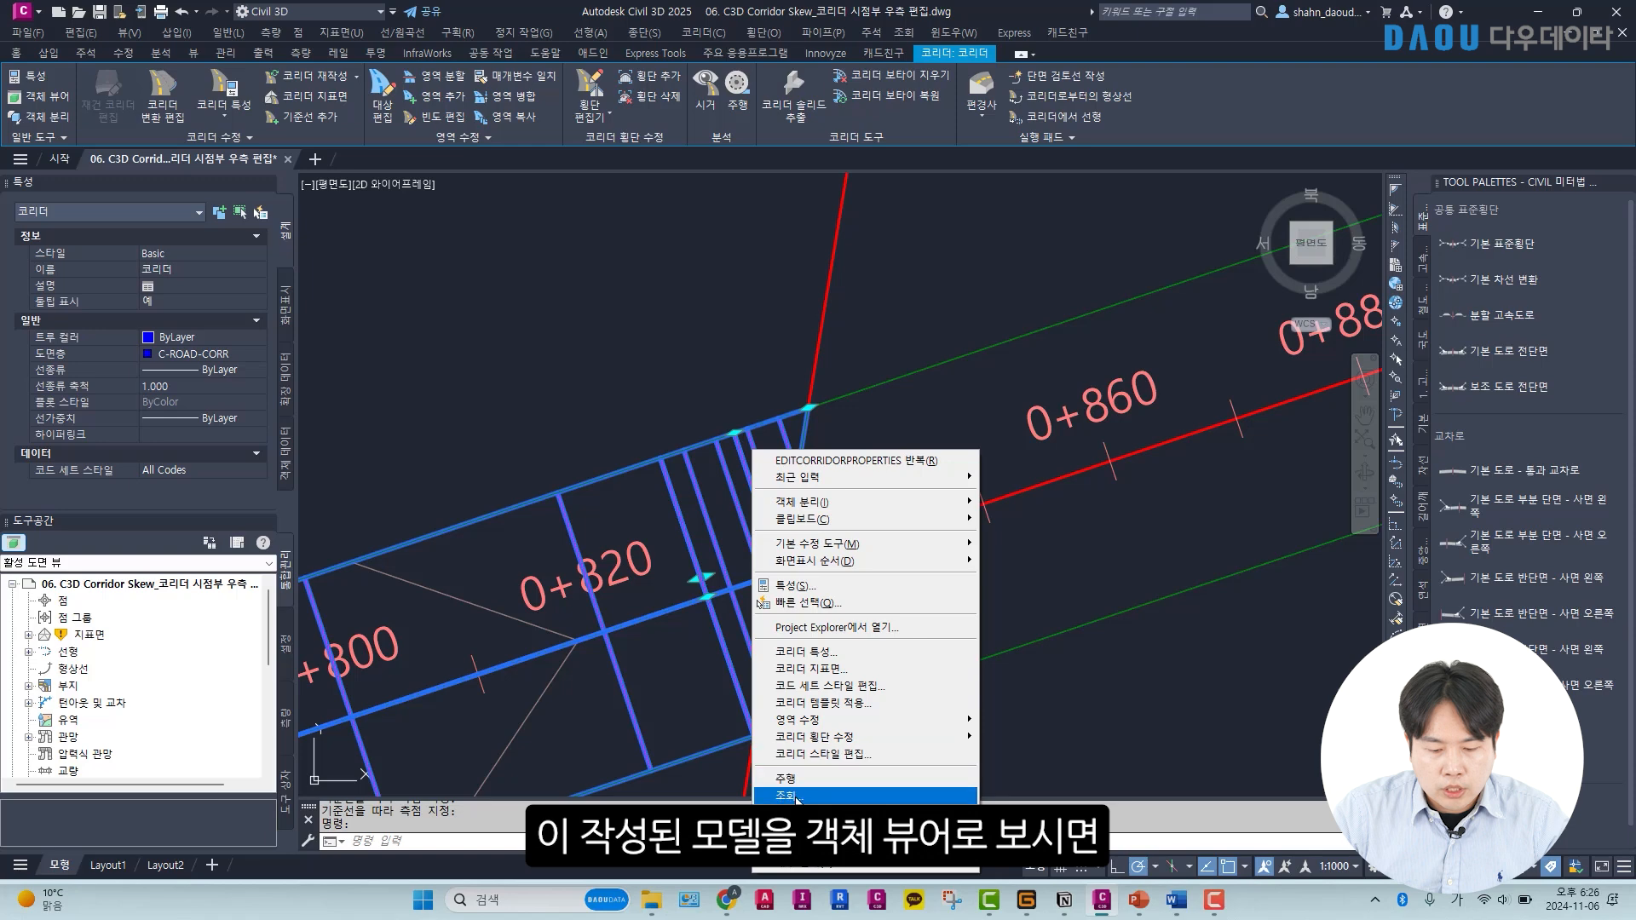
{"action": "left_click", "coordinate": [818, 776]}
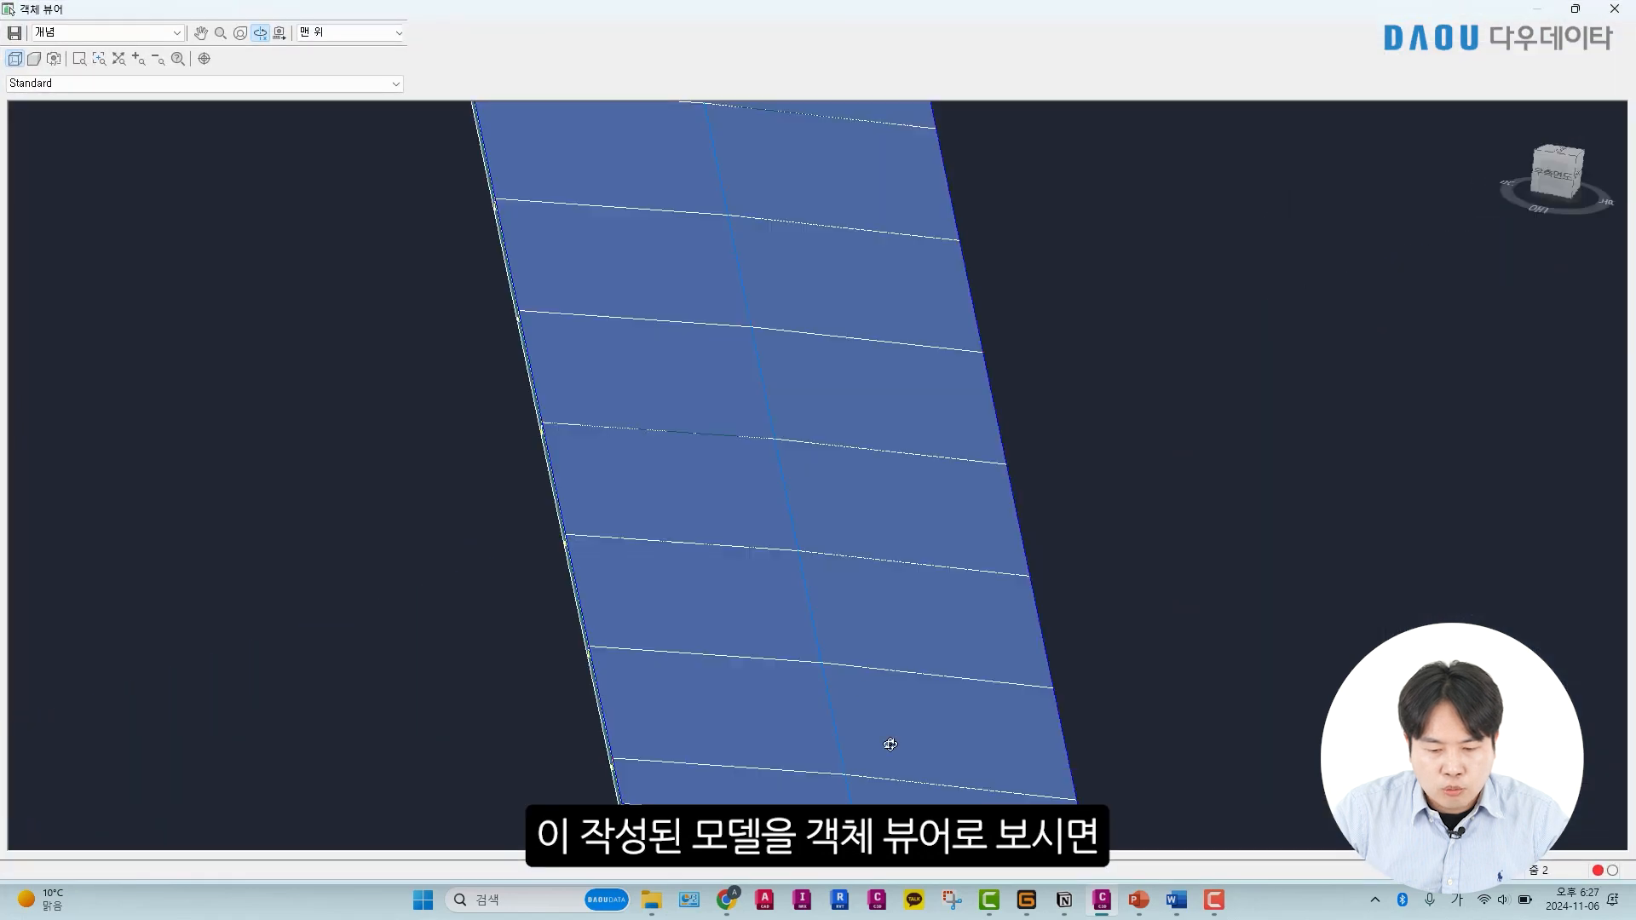
{"action": "middle_click_drag", "start_coordinate": [889, 745], "coordinate": [816, 440]}
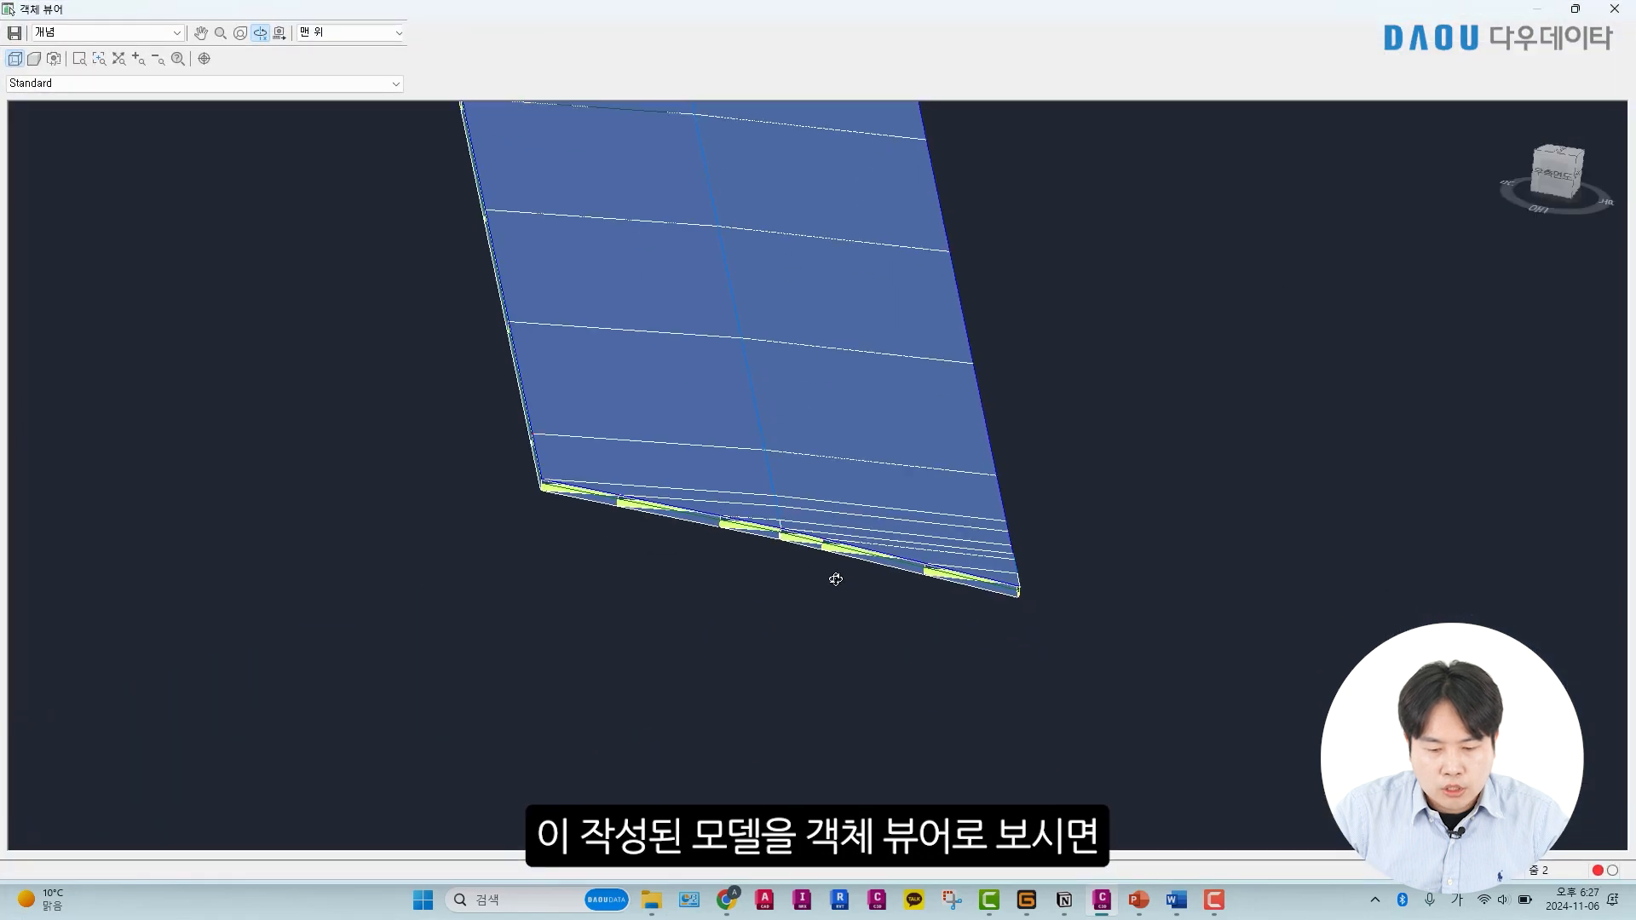
{"action": "scroll", "coordinate": [818, 460], "scroll_direction": "up", "scroll_amount": 2}
{"action": "scroll", "coordinate": [849, 621], "scroll_direction": "up", "scroll_amount": 2}
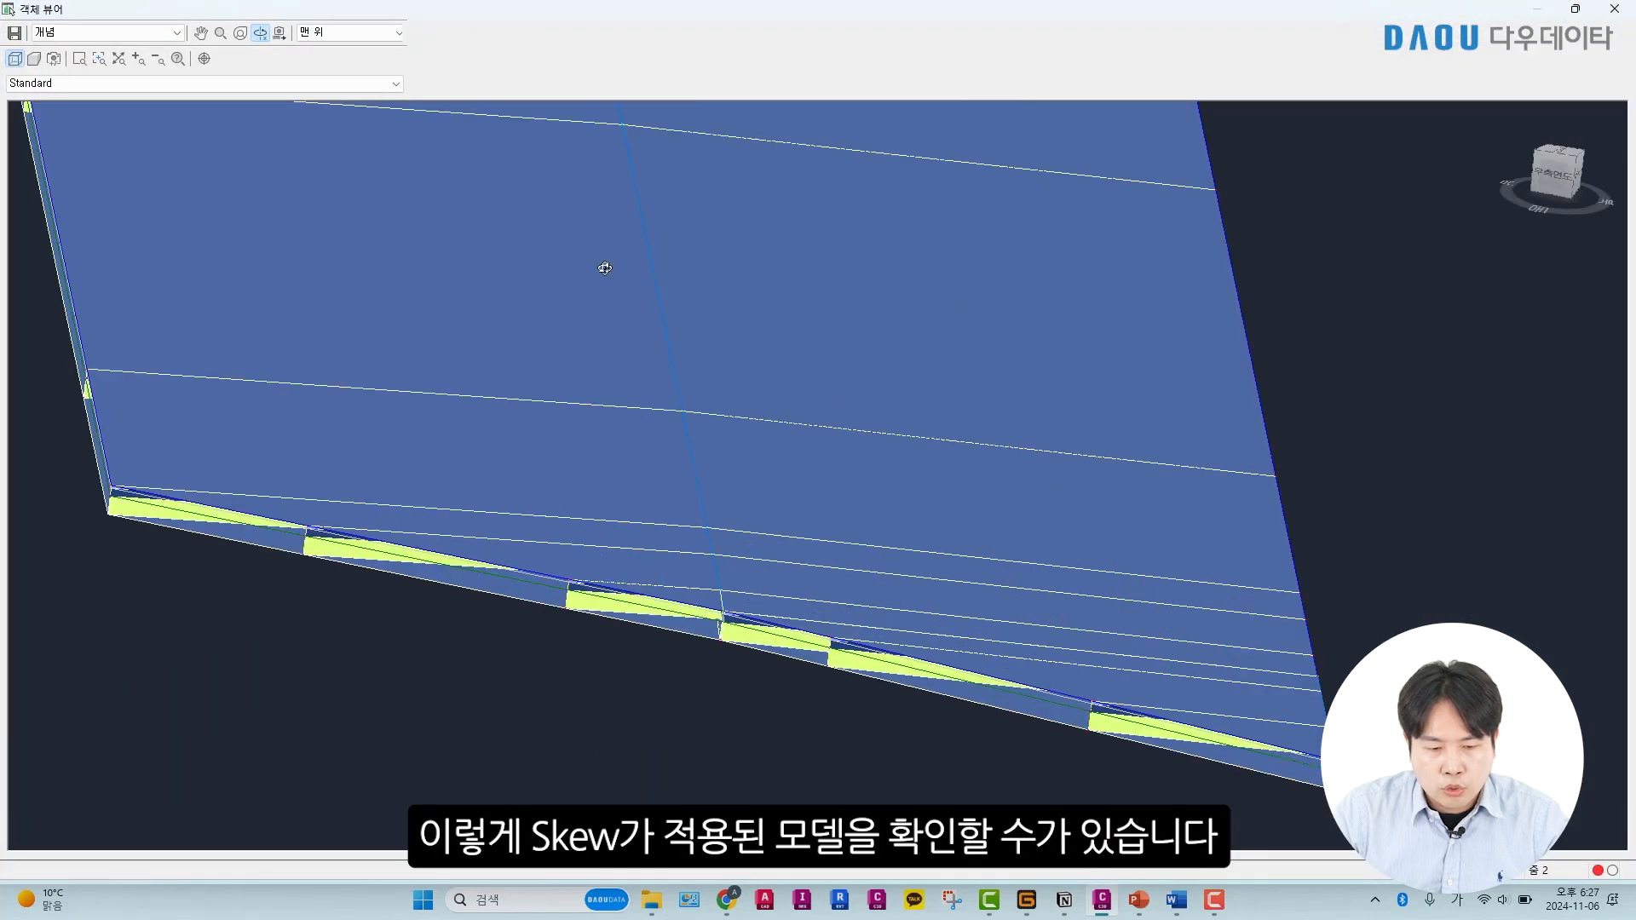